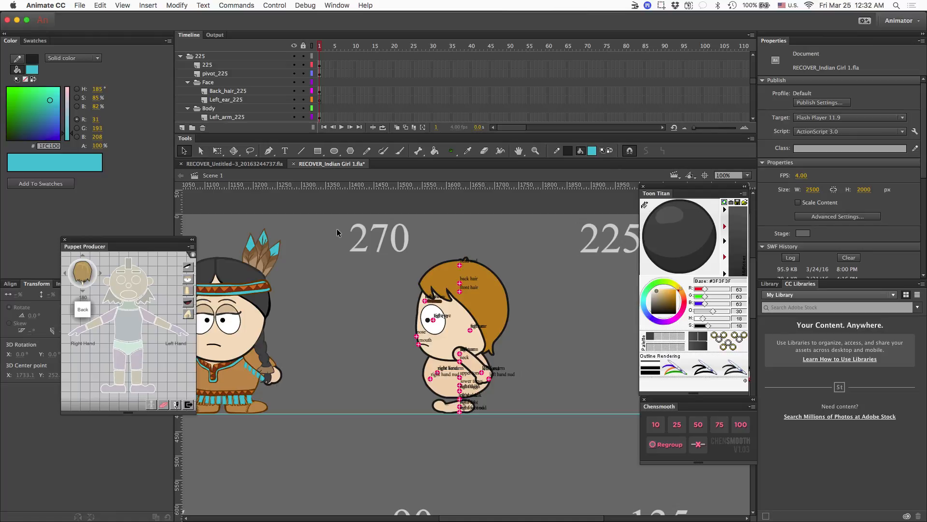
Step: Expand the 270 layer folder and hide its pivot_270 layer
scroll(281, 296, left, 5)
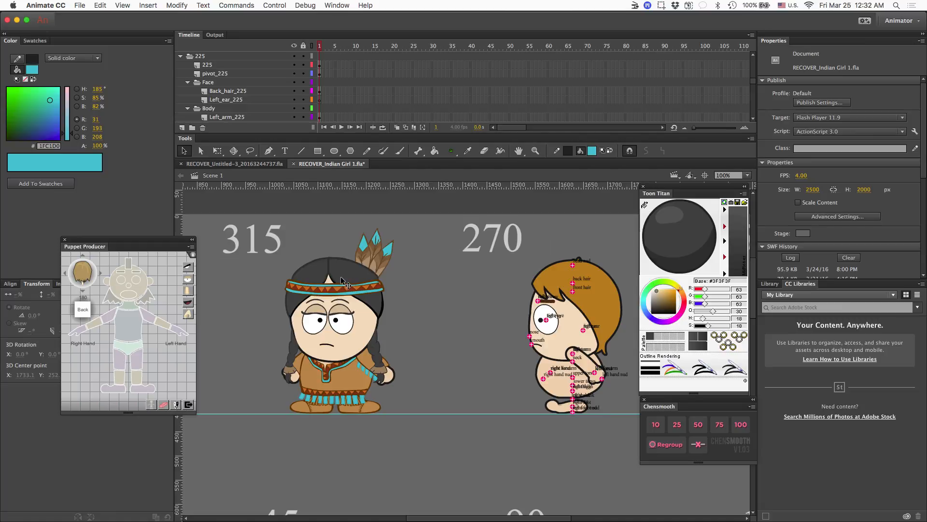
scroll(410, 296, right, 5)
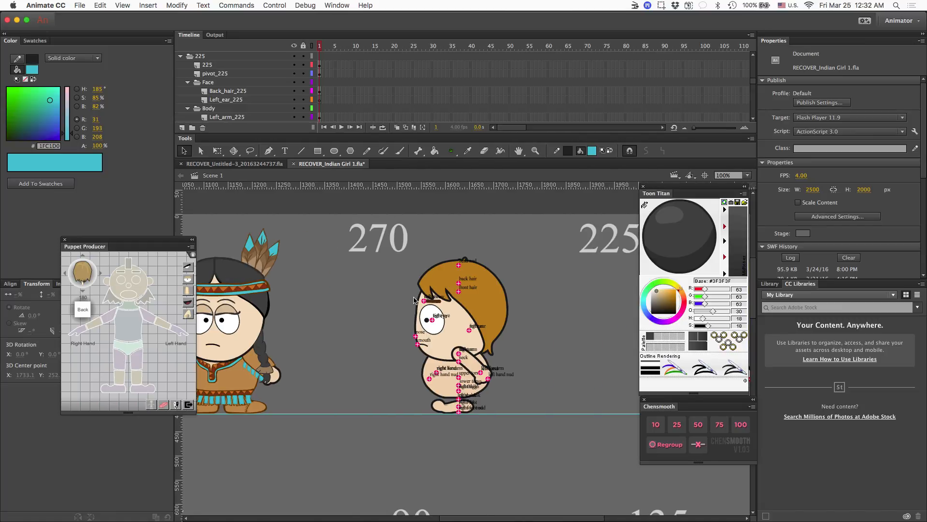
scroll(395, 300, left, 5)
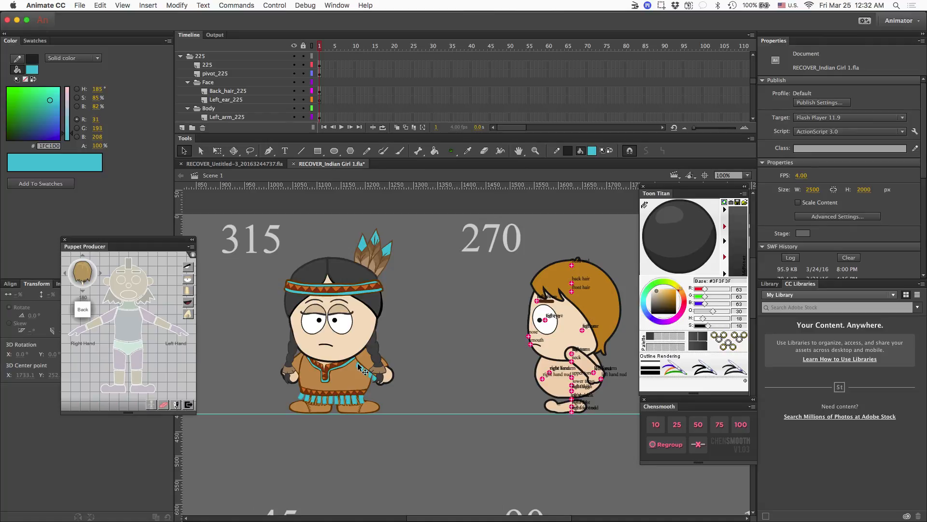
scroll(363, 370, right, 5)
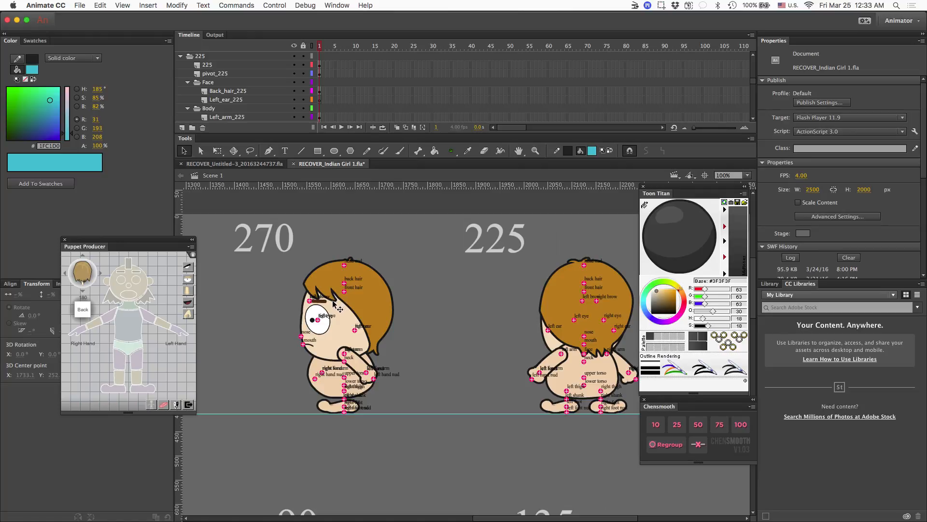
scroll(196, 88, down, 2)
scroll(195, 87, down, 10)
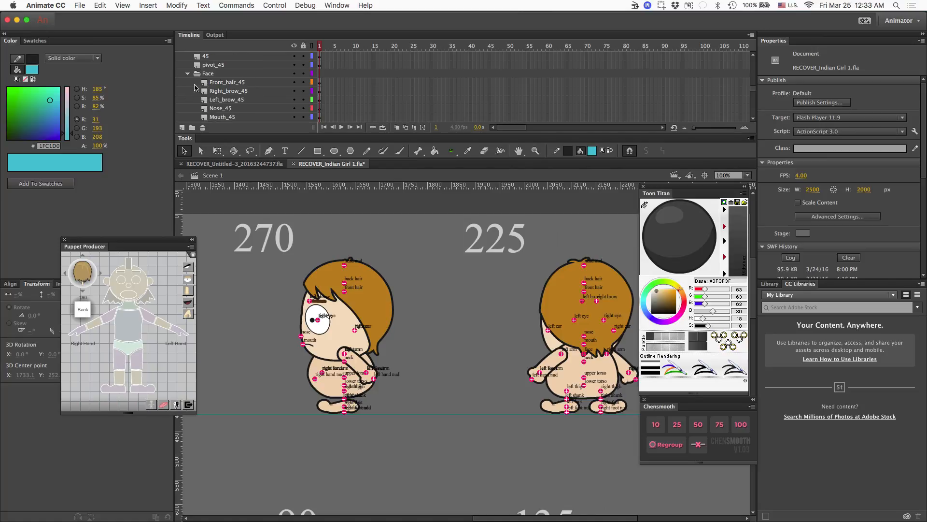
scroll(195, 87, up, 10)
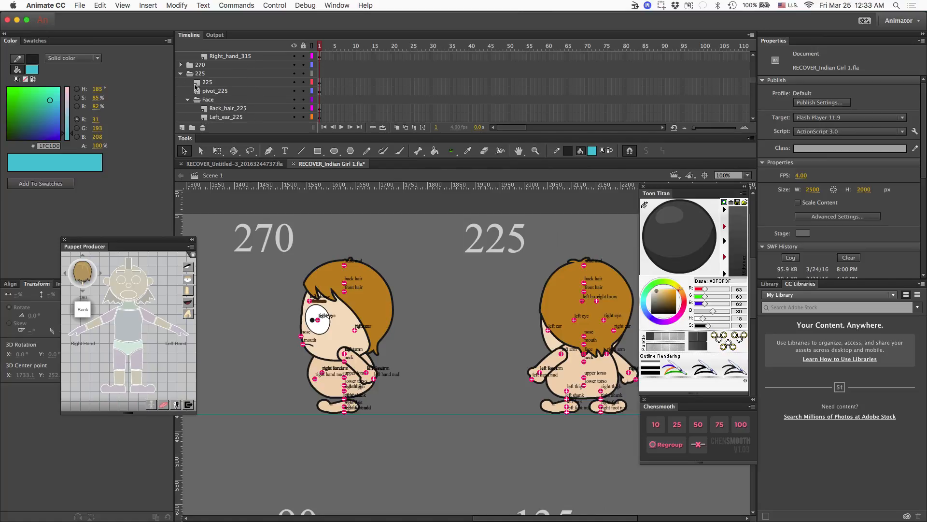
click(181, 65)
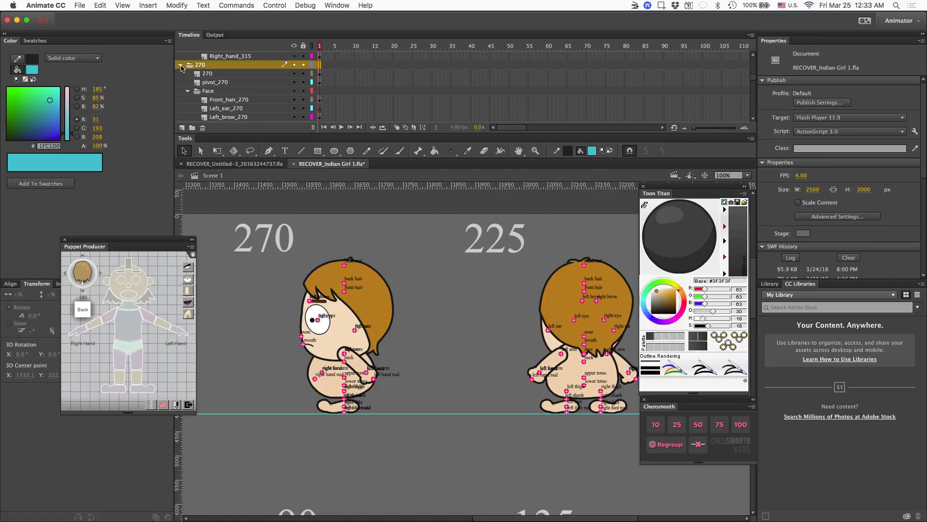
click(294, 82)
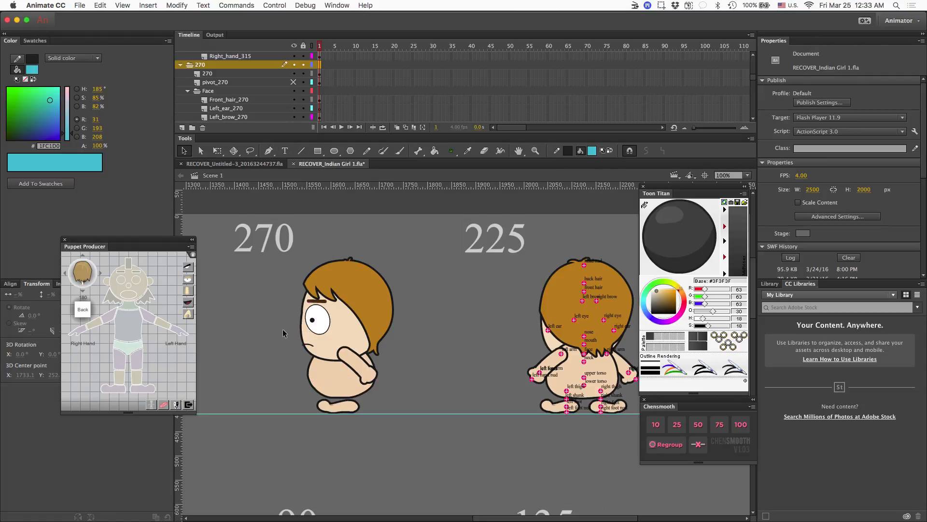
Step: Swap the 270 view's left foot for the brown fringed moccasin and its left arm for the Right_arm_0 symbol
scroll(284, 333, left, 5)
scroll(285, 333, left, 5)
scroll(283, 332, right, 5)
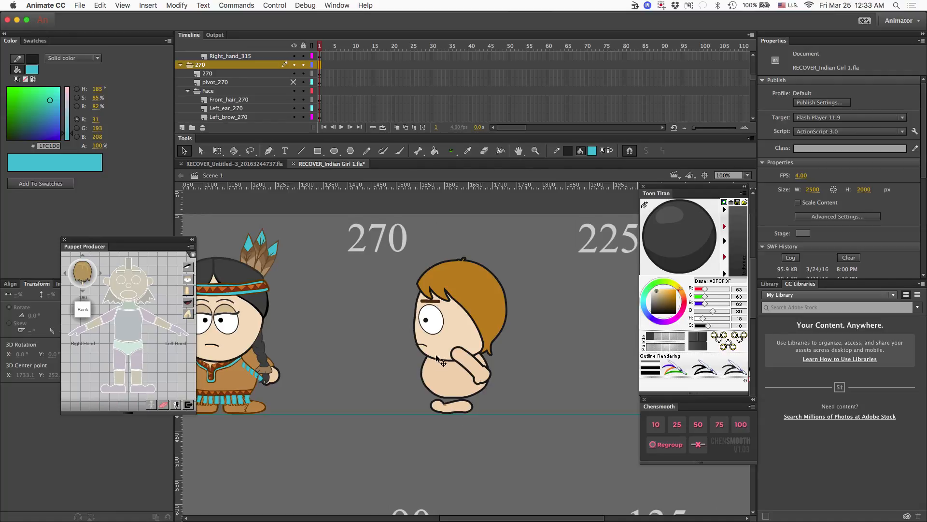
click(447, 408)
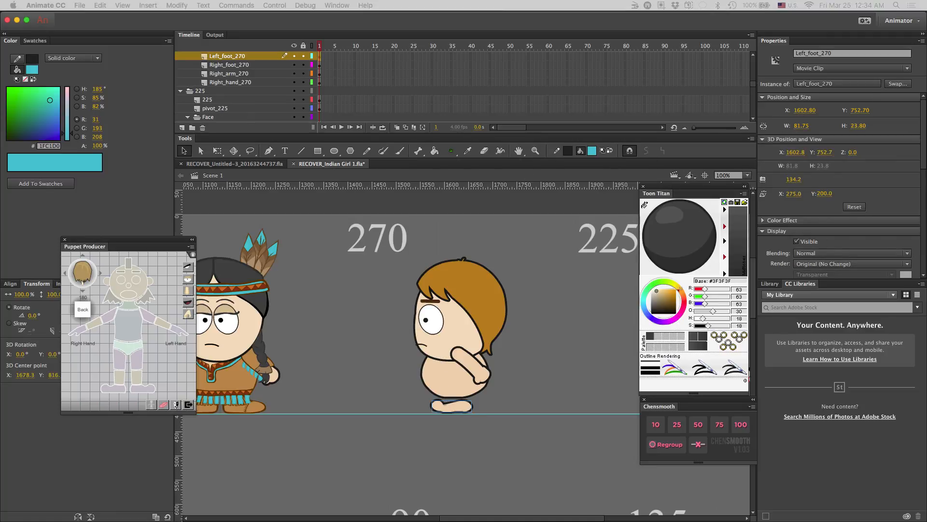
key(Return)
drag(477, 402, 466, 407)
click(467, 360)
key(Return)
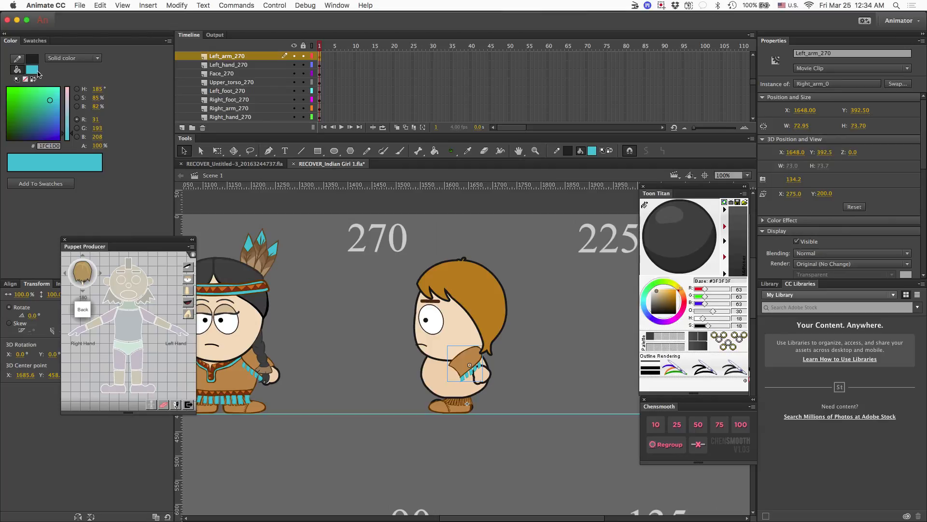
Step: Replace the 270 view's plain eye and left brow with the half-lidded eye style of the finished views
click(434, 310)
key(Return)
click(177, 6)
click(288, 224)
click(430, 301)
click(898, 84)
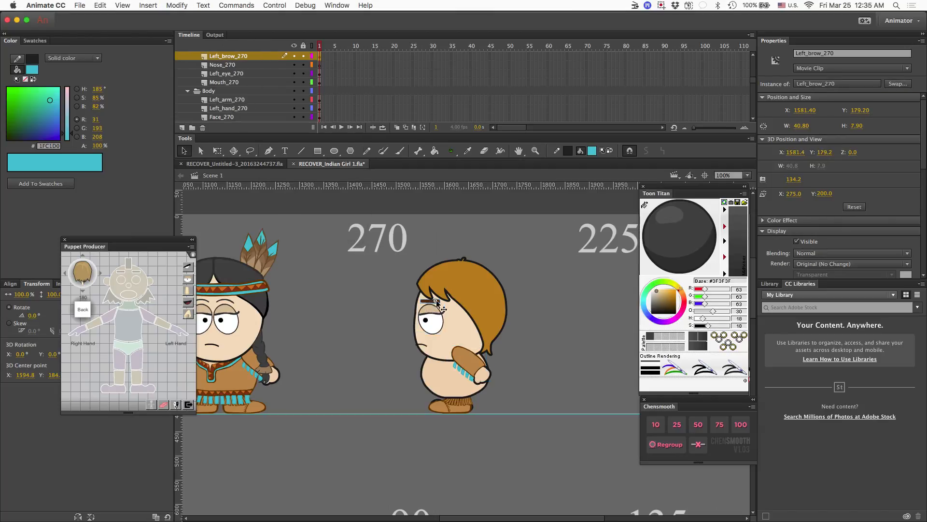
key(Return)
click(177, 5)
click(288, 224)
Step: Hide the Left_arm_270 layer and rework the moccasin foot of the 270 view through a symbol swap
click(294, 99)
click(294, 100)
click(293, 108)
click(460, 407)
click(177, 5)
click(290, 216)
click(898, 84)
key(Return)
Step: Hide Upper_torso_270 to reach and select Right_arm_270, and show the torso and left arm layers again
click(293, 108)
click(443, 367)
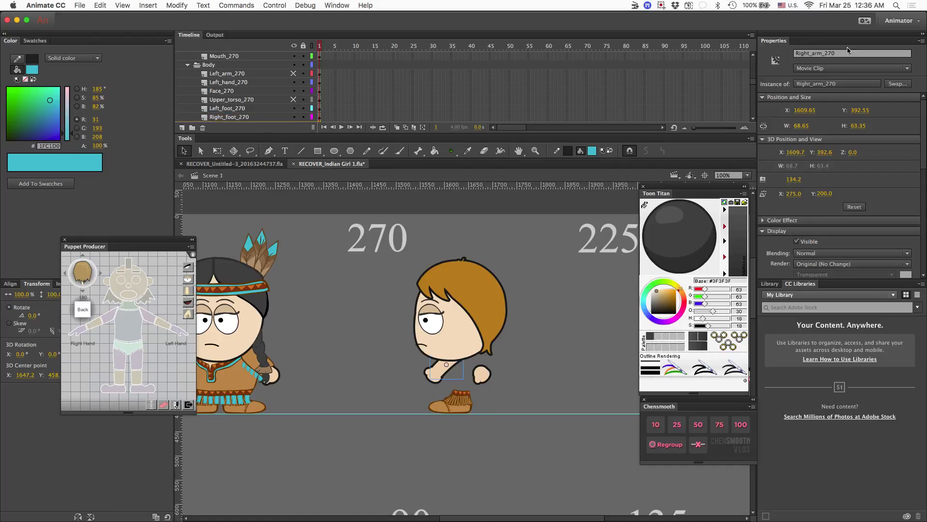
click(294, 99)
click(293, 74)
click(376, 299)
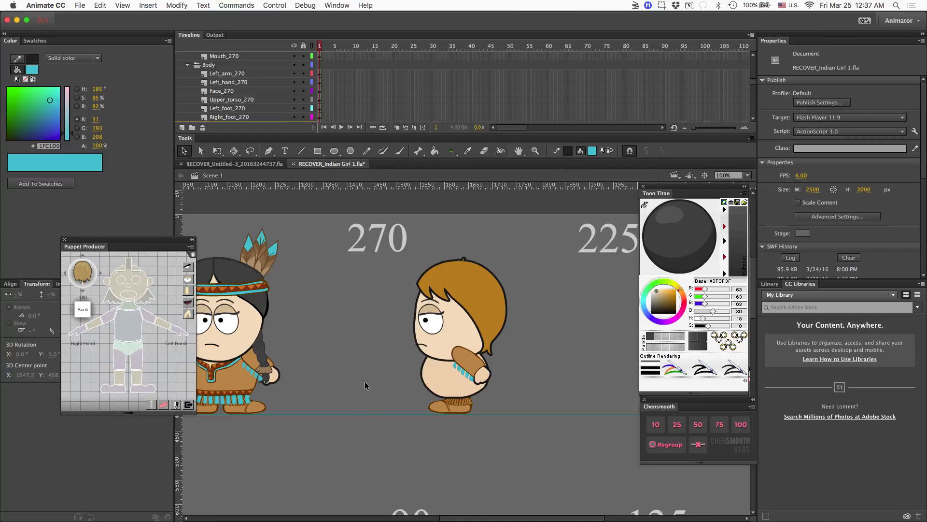
Step: Compare the partly dressed 270 view with the finished 0, 180 and 315 views of the character
scroll(364, 381, left, 5)
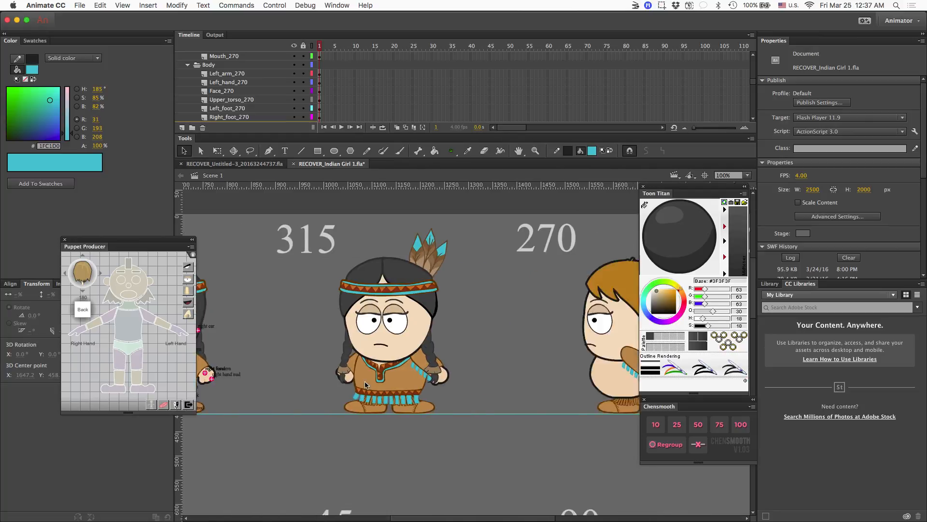
scroll(366, 385, right, 3)
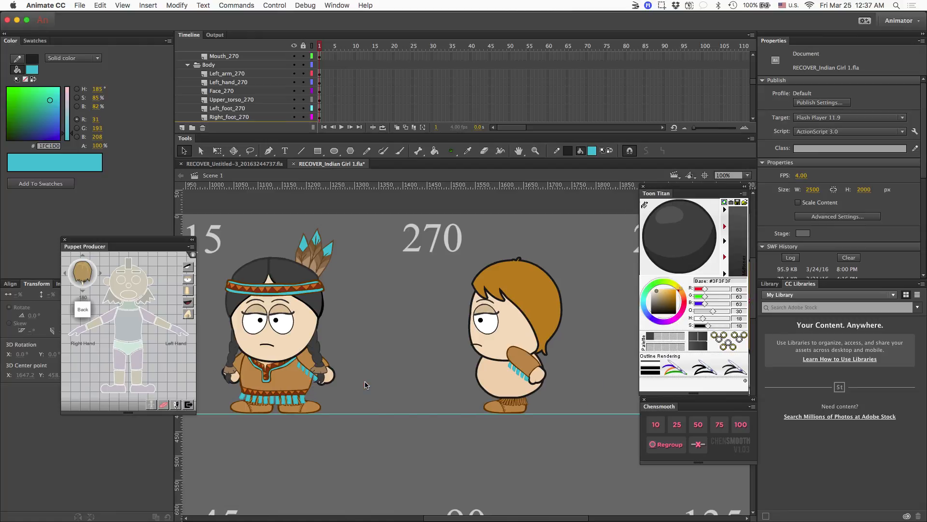
scroll(366, 385, right, 10)
scroll(366, 385, left, 15)
scroll(366, 385, down, 2)
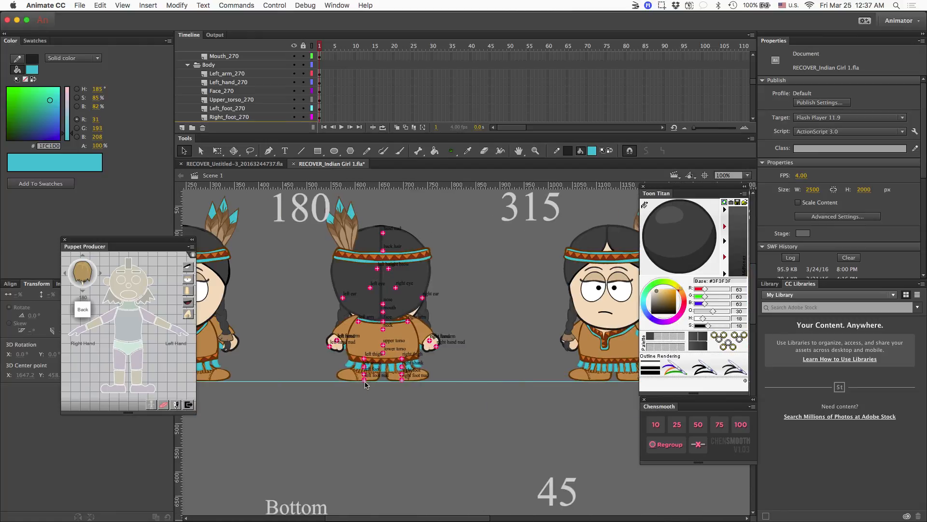
scroll(365, 385, right, 6)
scroll(366, 385, left, 3)
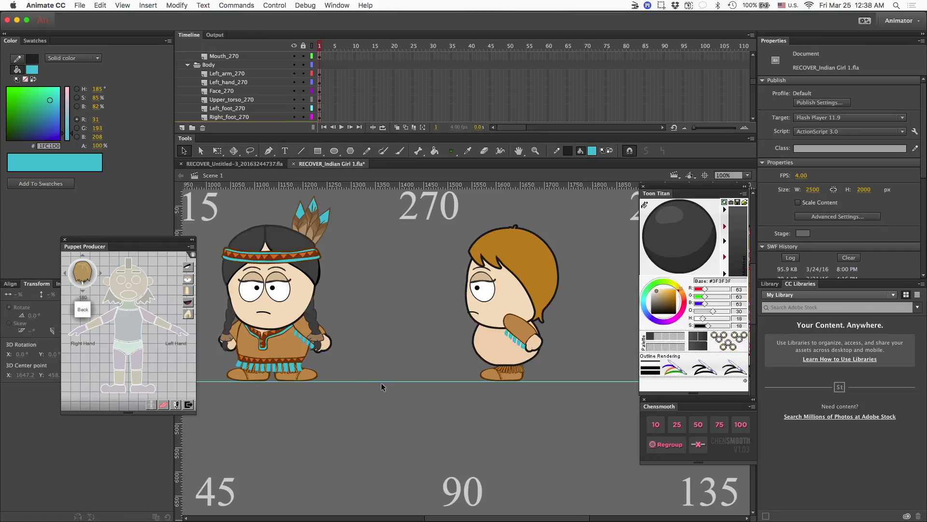
scroll(381, 385, right, 2)
scroll(381, 384, left, 7)
scroll(381, 385, up, 2)
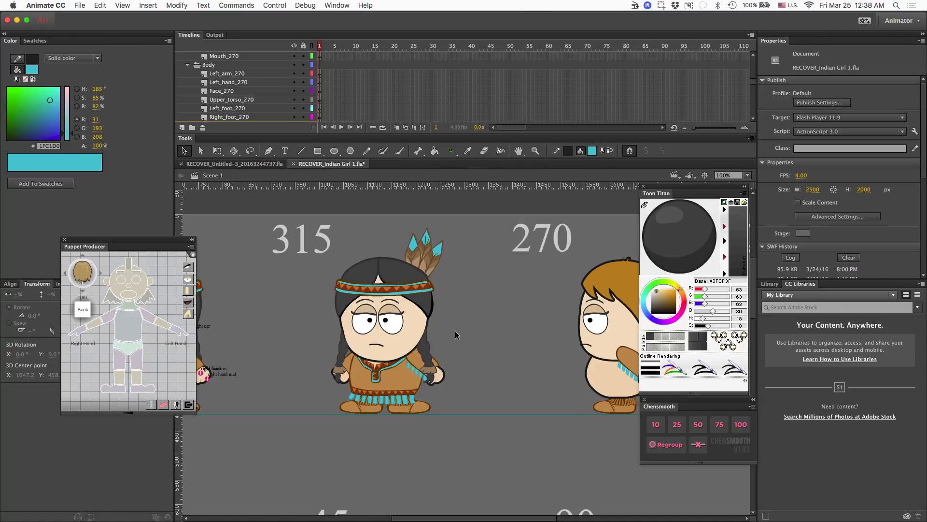
scroll(470, 328, right, 5)
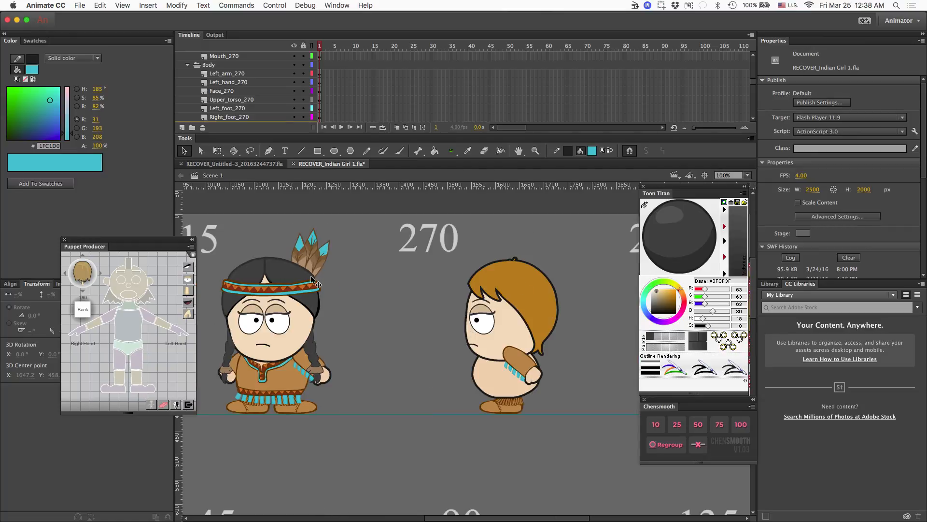
scroll(311, 275, left, 20)
scroll(311, 275, down, 5)
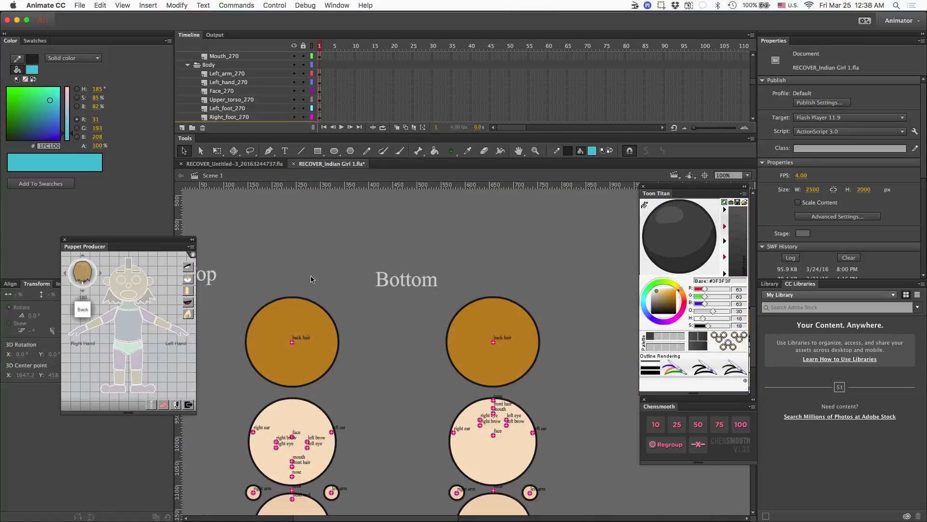
scroll(311, 279, up, 10)
scroll(311, 279, right, 5)
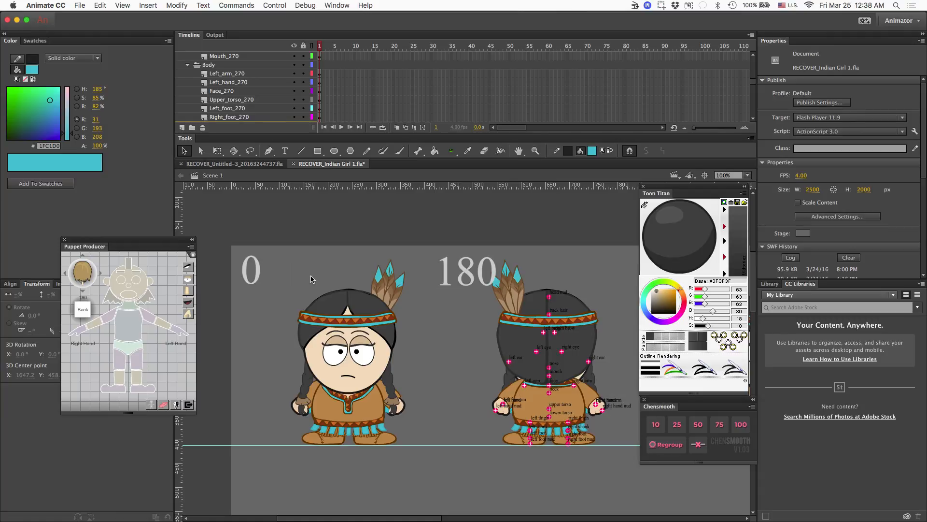
Step: Open the Front_hair_0 symbol, inspect all of its hair, headband and feather artwork, and return to the main scene
click(323, 302)
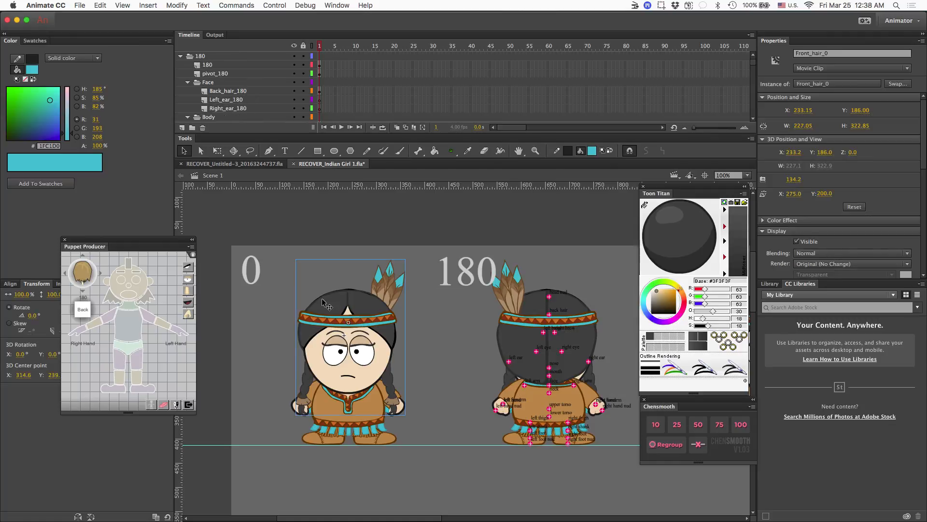
double_click(324, 303)
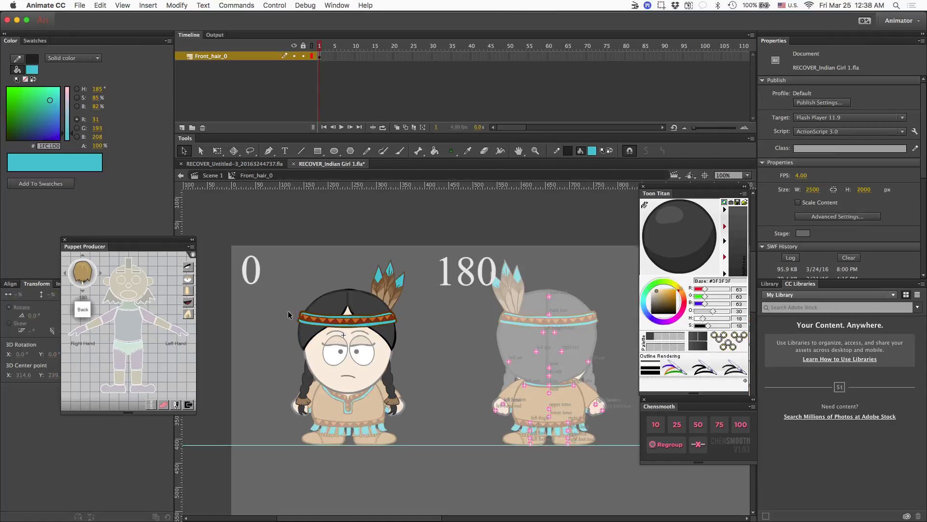
click(323, 310)
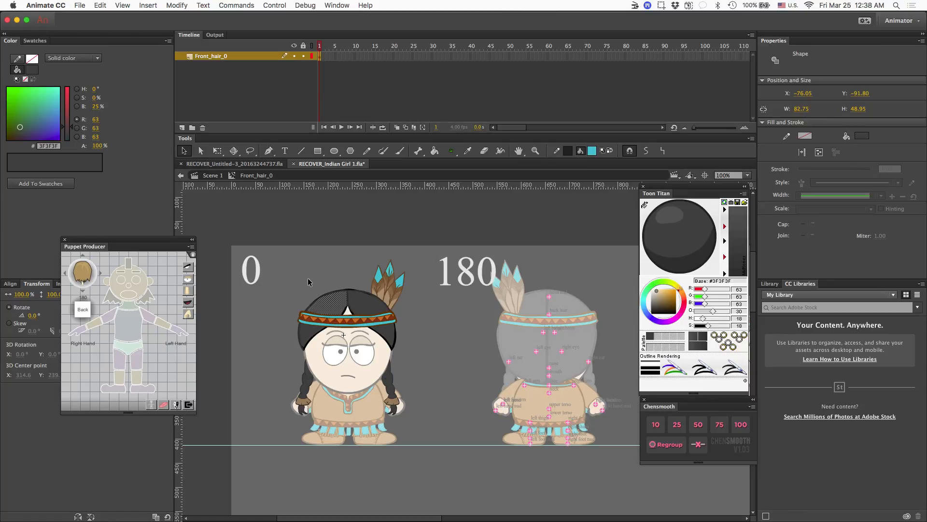
key(super+a)
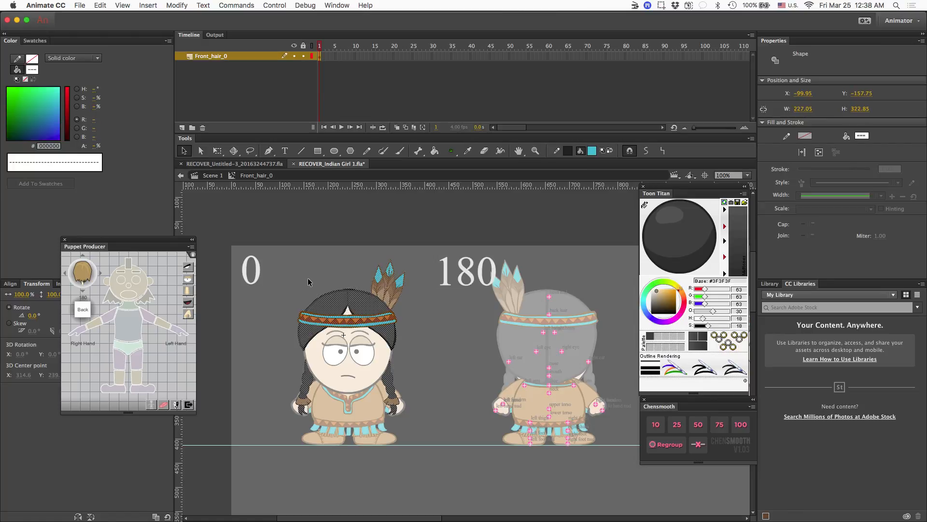
click(307, 287)
scroll(307, 287, right, 20)
scroll(306, 287, left, 10)
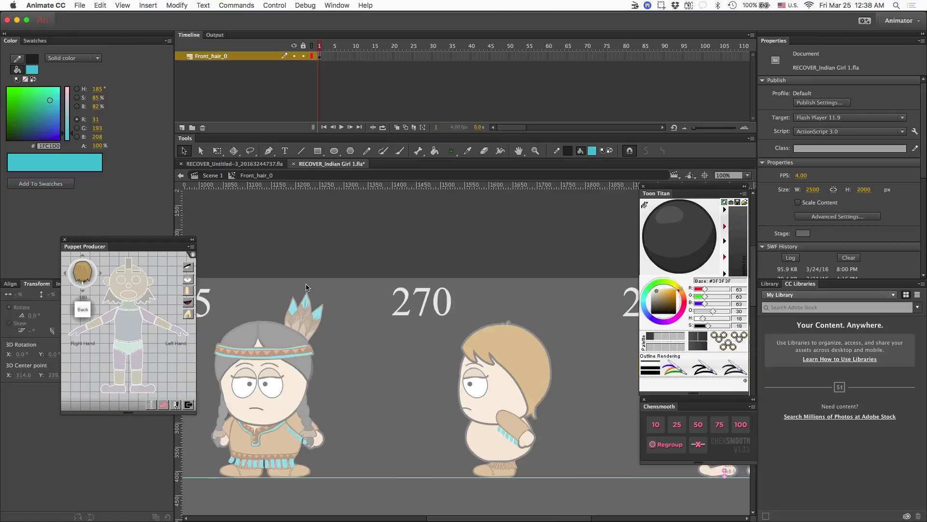
scroll(306, 287, right, 3)
scroll(307, 285, down, 3)
double_click(304, 280)
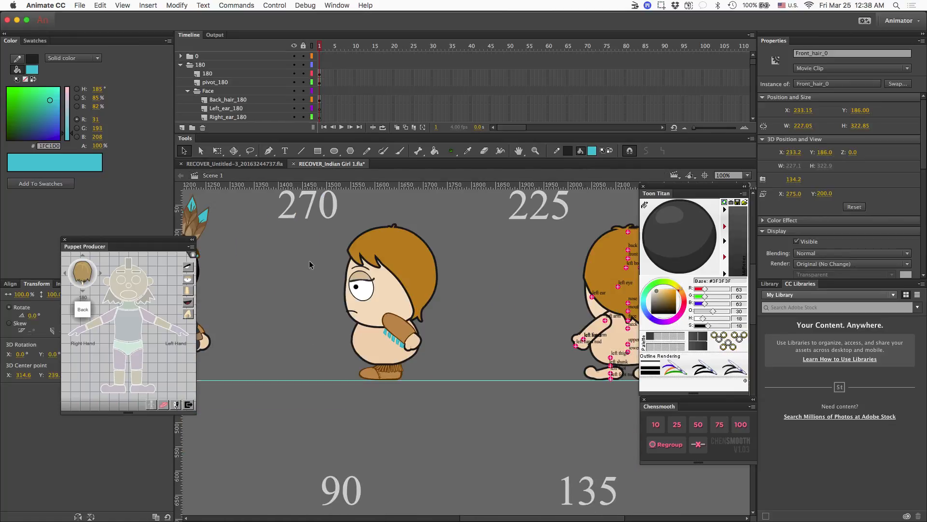
Step: Delete the brown hair group inside the Front_hair_270 symbol
scroll(309, 264, left, 2)
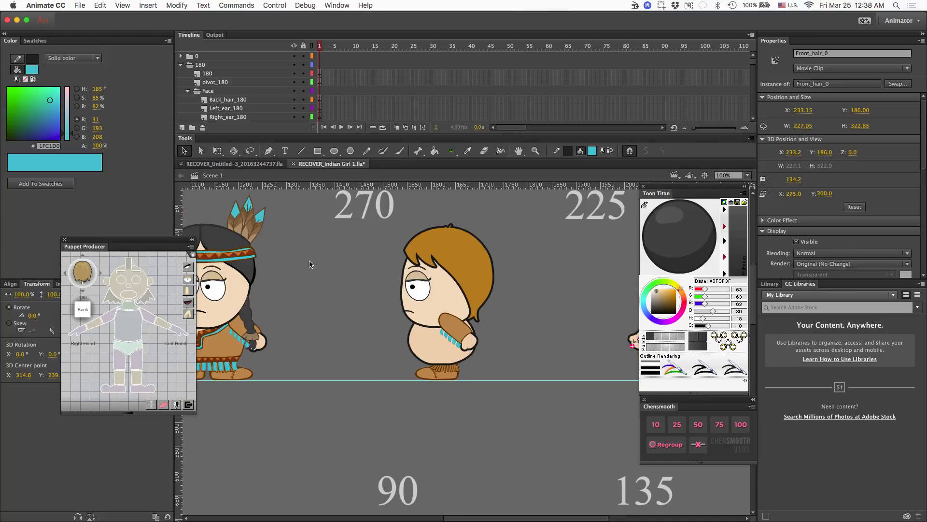
scroll(309, 265, left, 10)
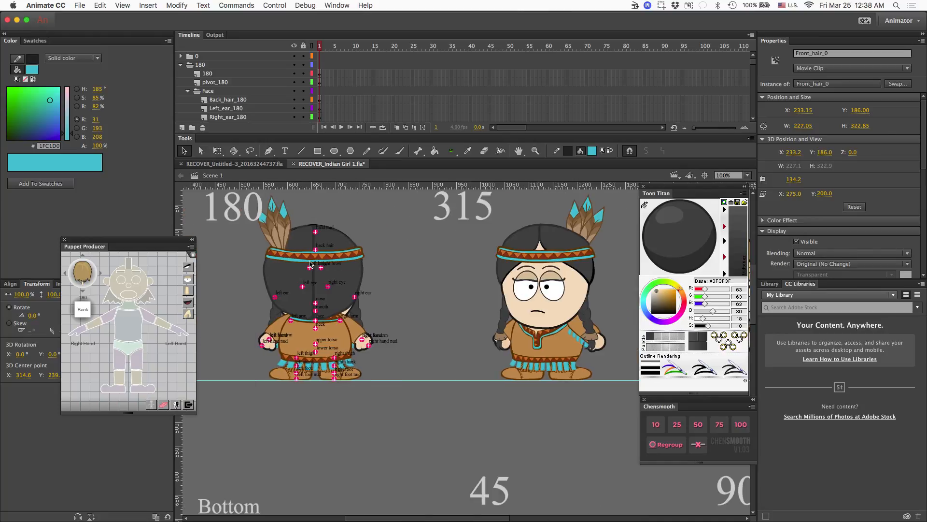
scroll(310, 265, right, 8)
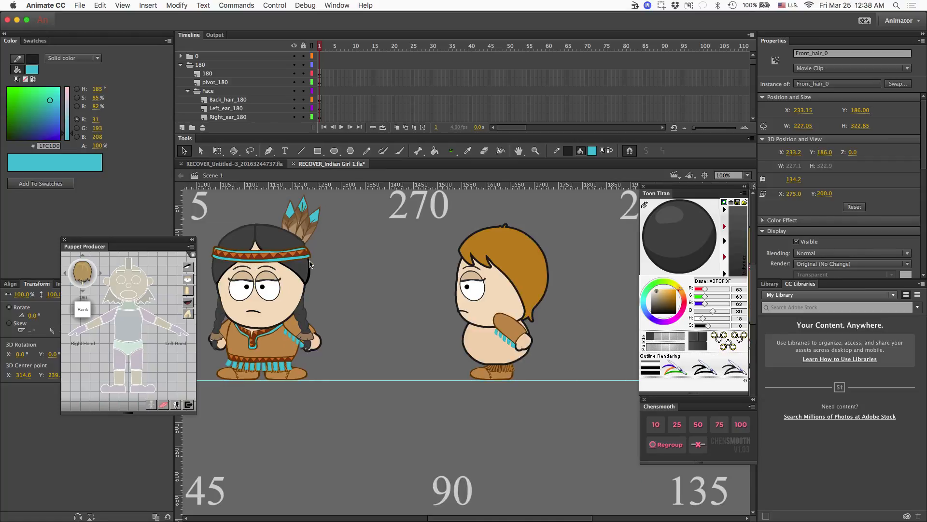
scroll(309, 264, right, 2)
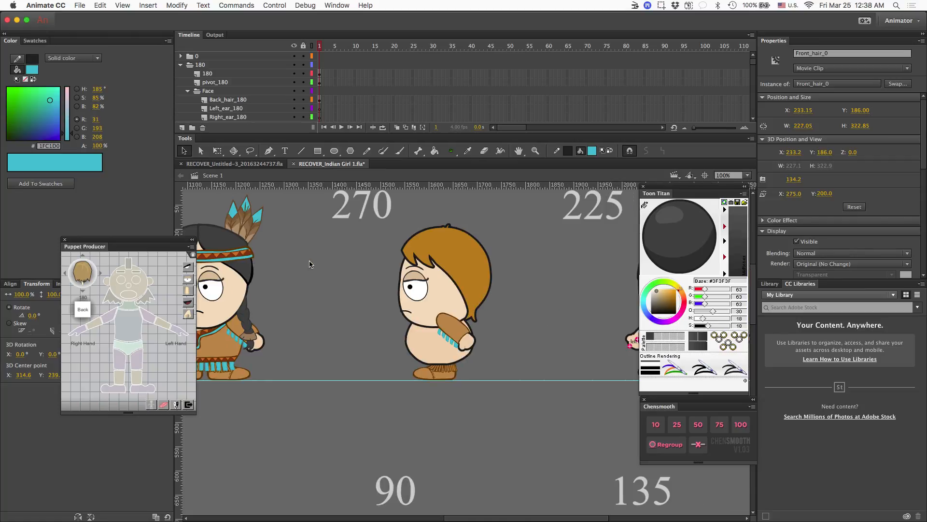
double_click(438, 238)
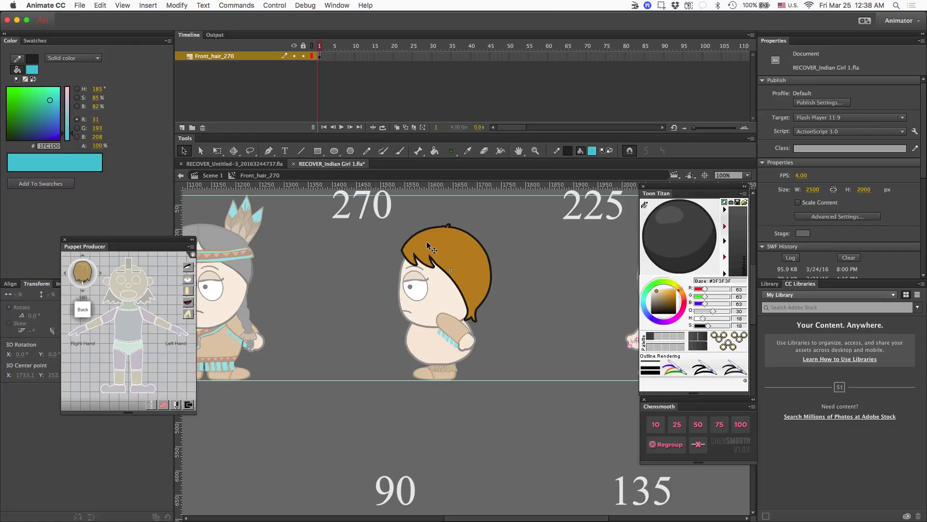
click(427, 242)
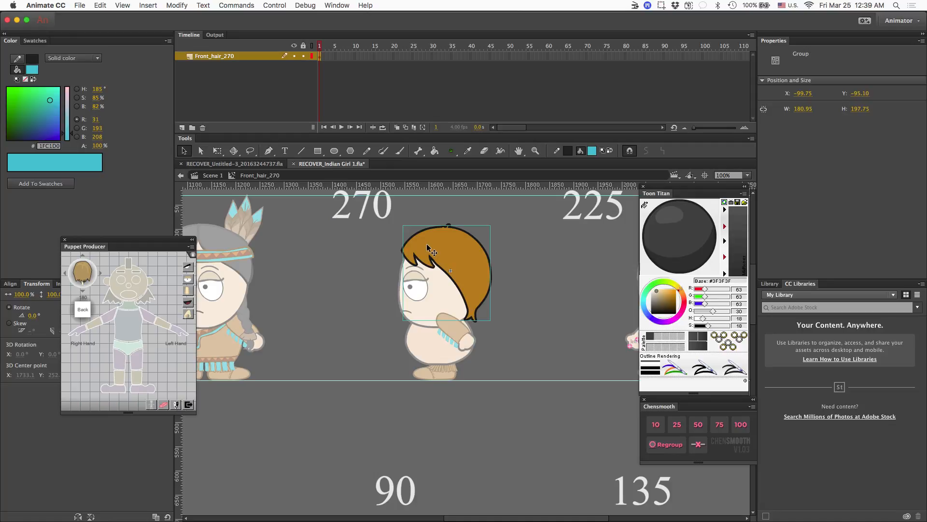
key(Delete)
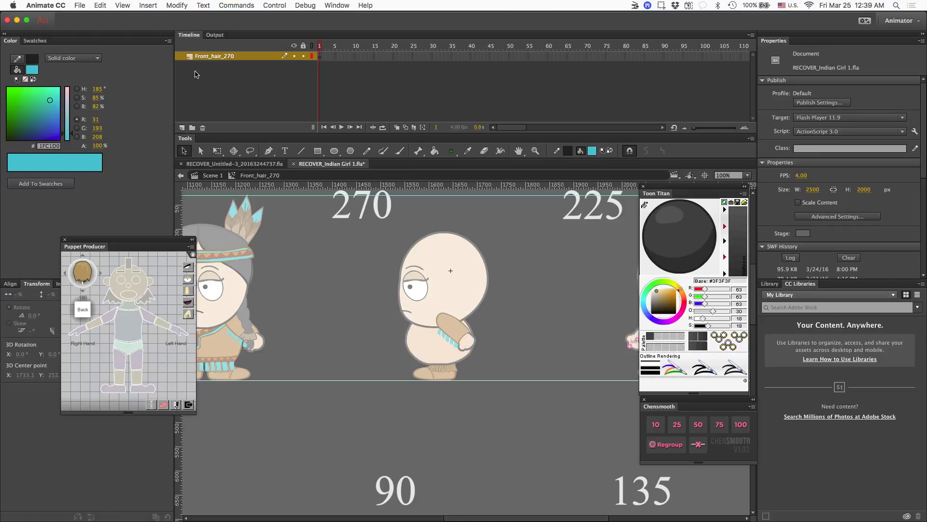
Step: Paste the copied hair, headband and feather artwork into Front_hair_270 and align it over the 315 view's hair to match the height
key(super+v)
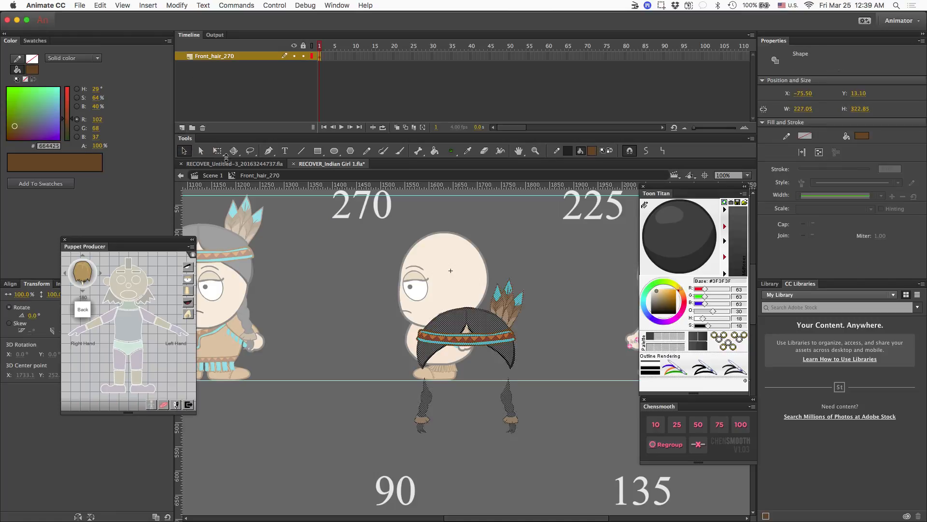
drag(444, 321, 180, 236)
key(Down)
key(Left)
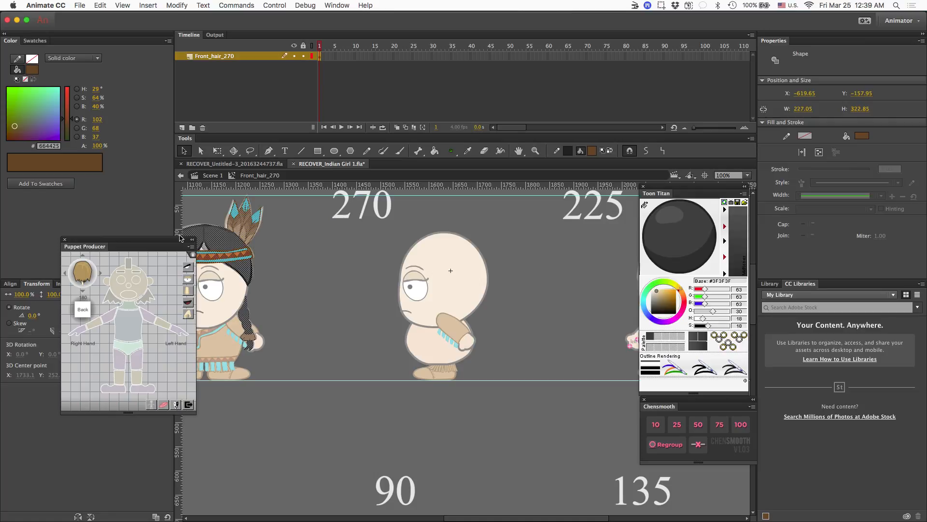
Step: Shift the pasted hair artwork horizontally from the 315 view until it overlaps the front of the 270 view's head
key(shift+Right)
key(shift+Right)
key(shift+Right)
key(shift+Right)
key(shift+Right)
key(shift+Right)
key(shift+Right)
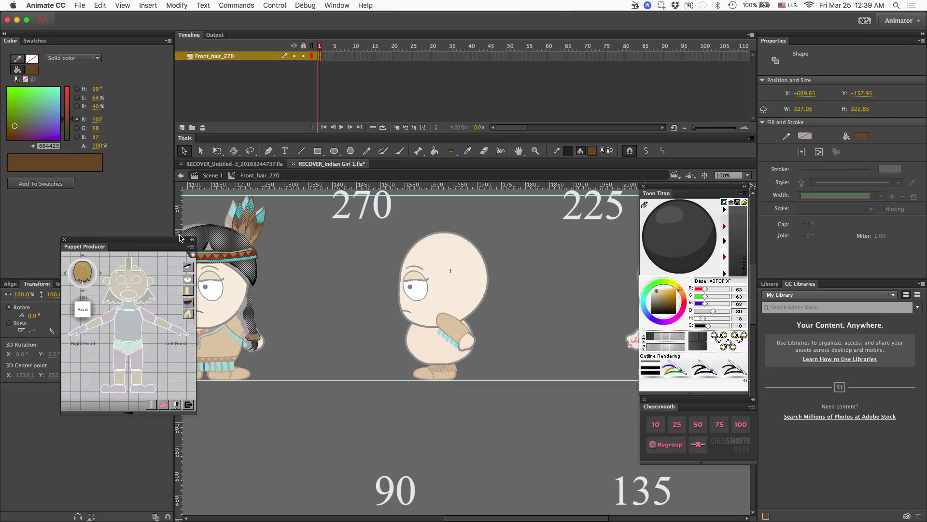
key(shift+Right)
key(shift+Right)
key(shift+Right)
key(shift+Right)
key(shift+Right)
key(shift+Right)
key(shift+Right)
key(shift+Right)
key(shift+Right)
key(shift+Right)
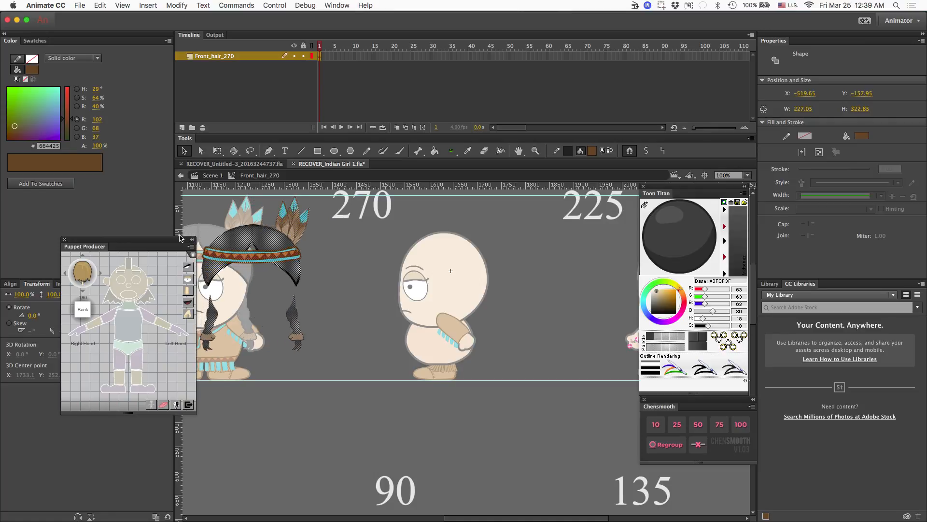
key(shift+Right)
key(shift+Right)
key(shift+Right)
key(shift+Right)
key(shift+Right)
key(shift+Right)
key(shift+Right)
key(shift+Right)
key(shift+Right)
key(shift+Right)
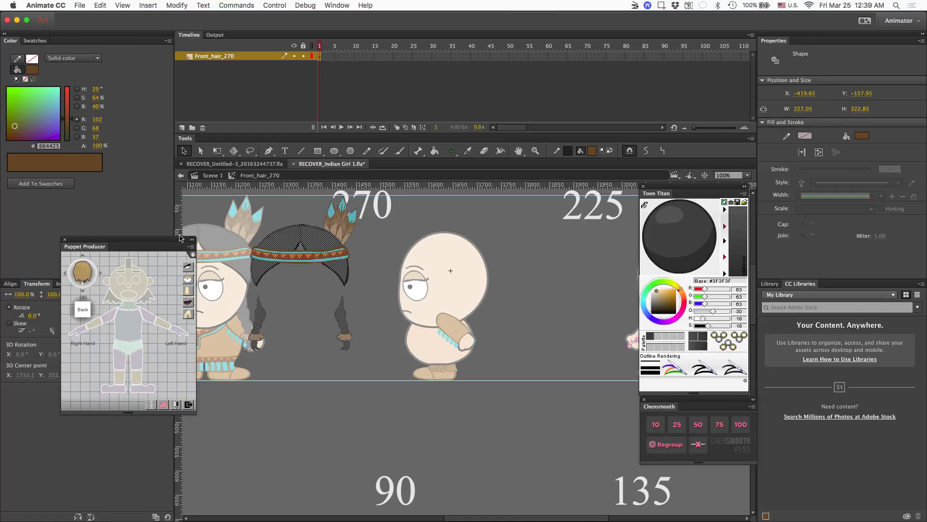
key(shift+Right)
key(shift+Right)
key(shift+Right)
key(shift+Right)
key(shift+Right)
key(shift+Right)
key(shift+Right)
key(shift+Right)
key(shift+Right)
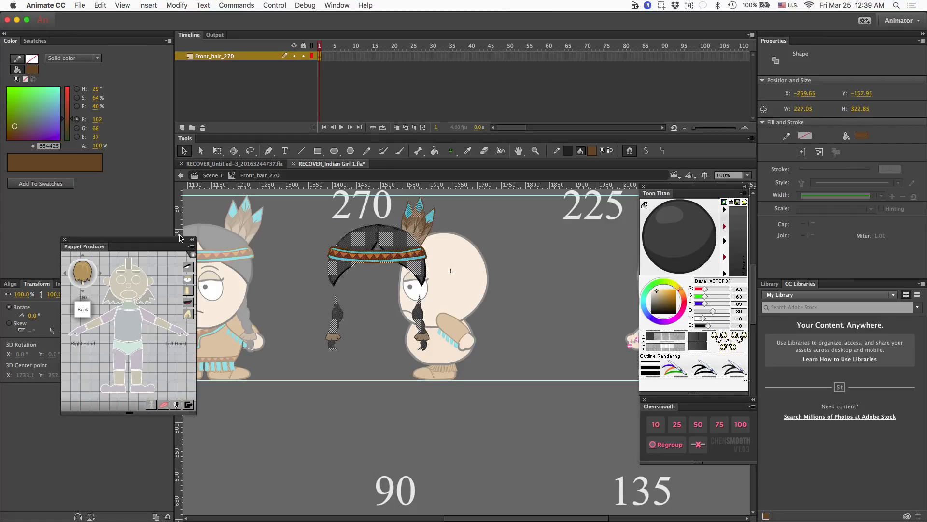
key(shift+Right)
key(shift+Right)
key(shift+Right)
key(shift+Right)
key(shift+Right)
key(shift+Right)
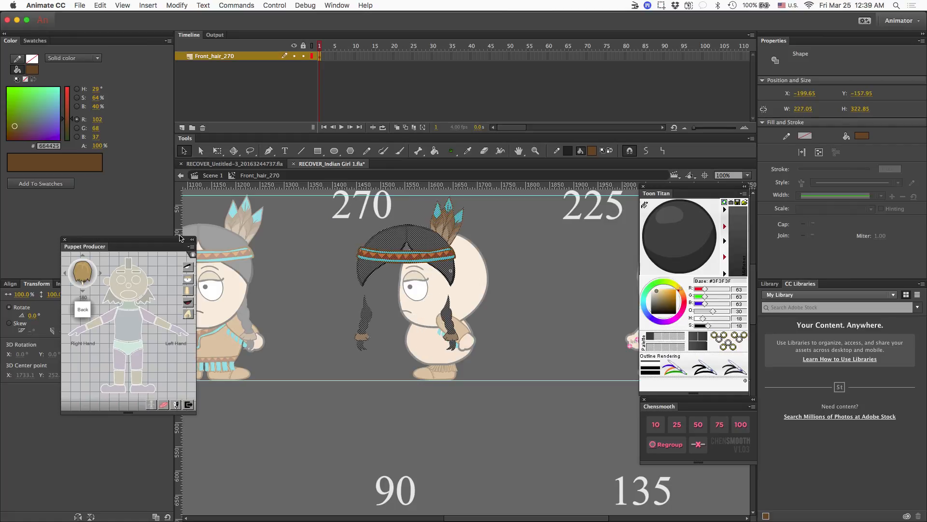
key(shift+Right)
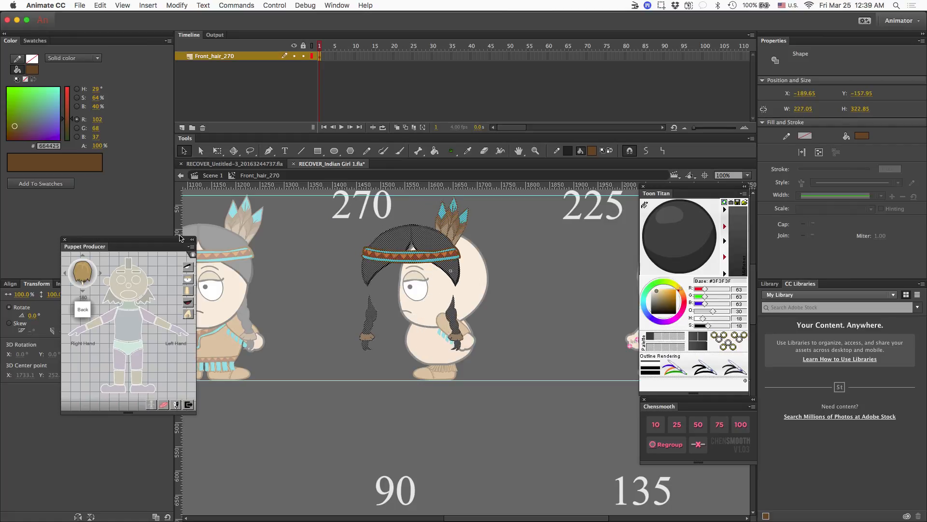
key(Left)
key(Escape)
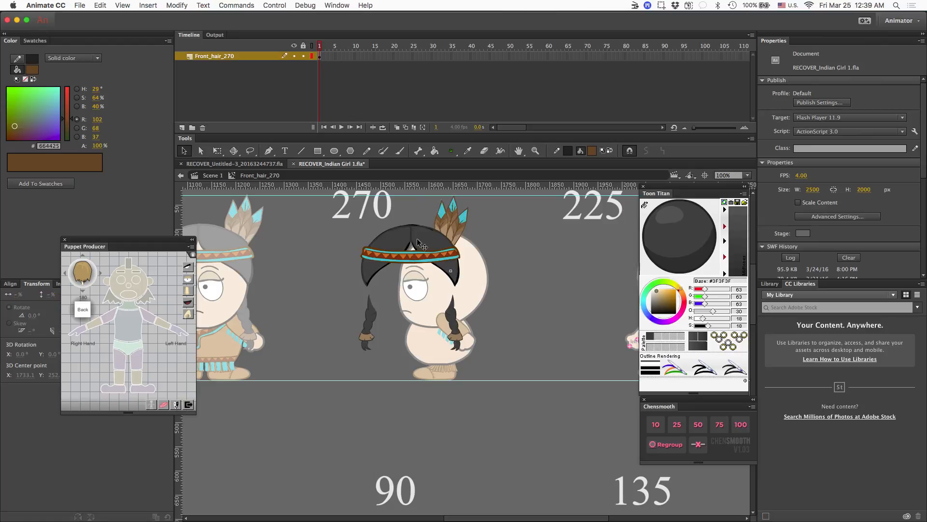
Step: Lasso the two braids separately and set them aside, one above the other, in the empty space between the 270 and 225 views
click(405, 261)
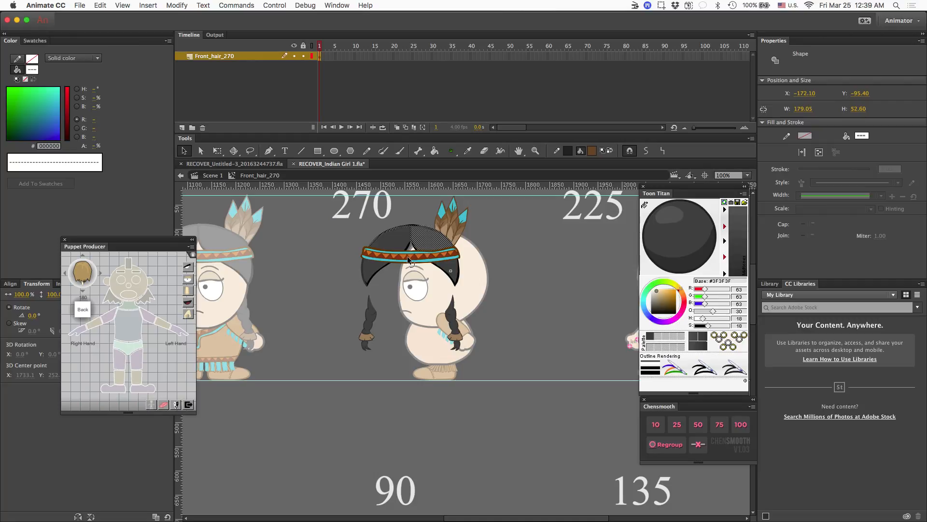
key(Escape)
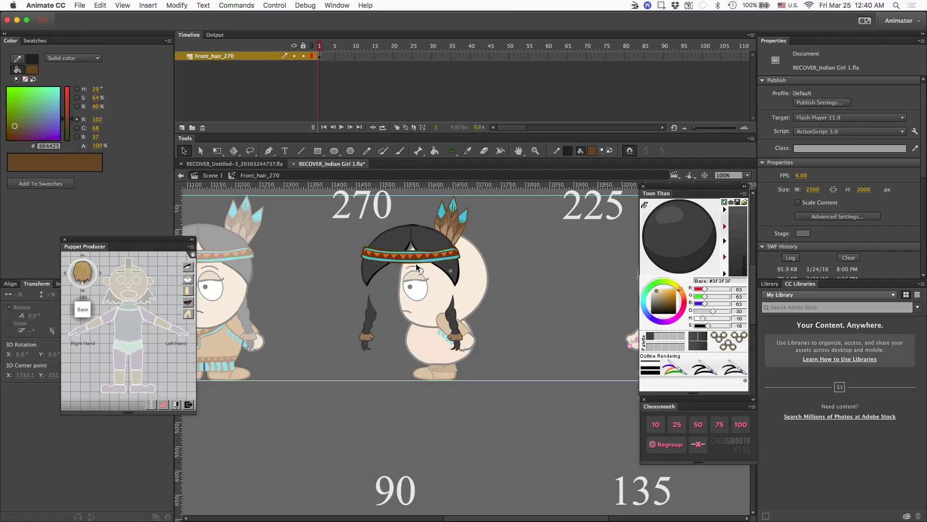
key(l)
mouse_move(374, 293)
mouse_down()
mouse_move(352, 353)
mouse_move(379, 296)
mouse_up()
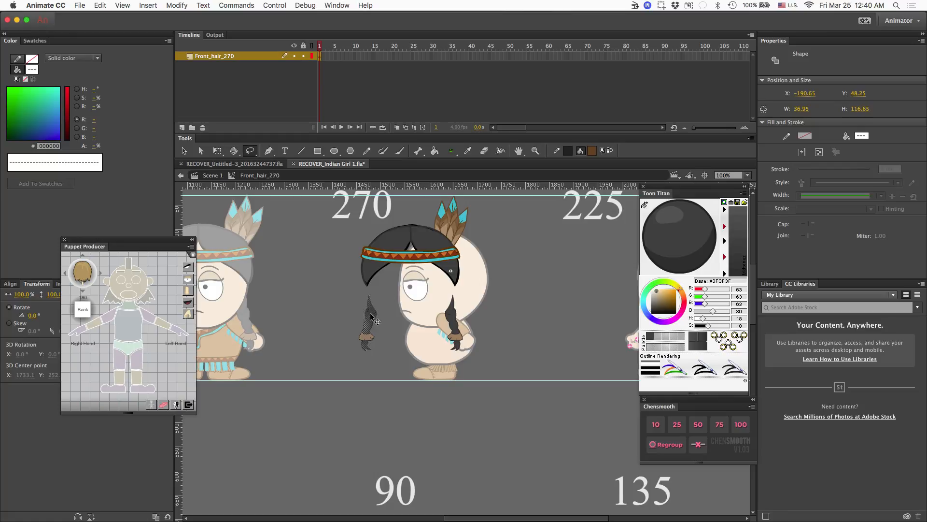
drag(372, 324, 598, 262)
click(495, 307)
mouse_move(451, 297)
mouse_down()
mouse_move(472, 294)
mouse_move(444, 302)
mouse_move(444, 352)
mouse_move(483, 350)
mouse_move(466, 298)
mouse_move(454, 327)
mouse_move(588, 317)
mouse_move(598, 351)
mouse_up()
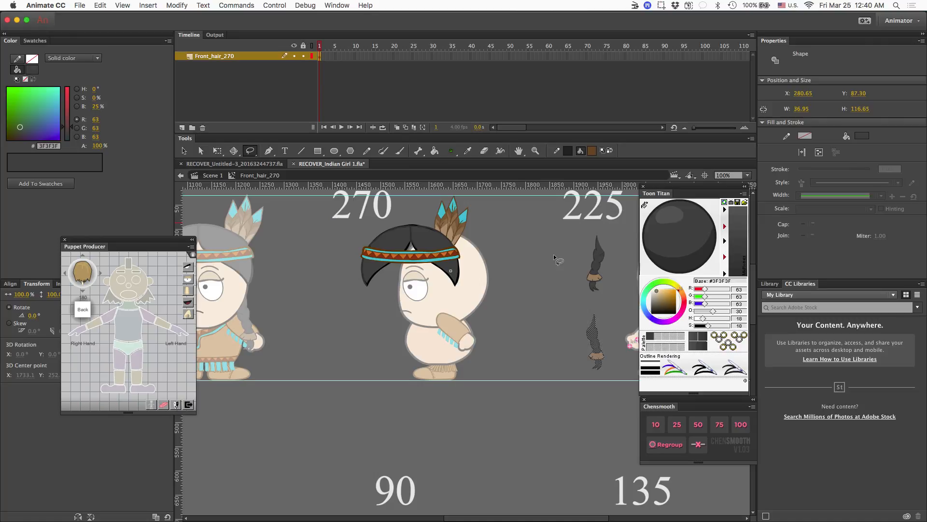
Step: Erase the hair and headband that overhang the front of the face, round off the crown, and remove the feathers
key(e)
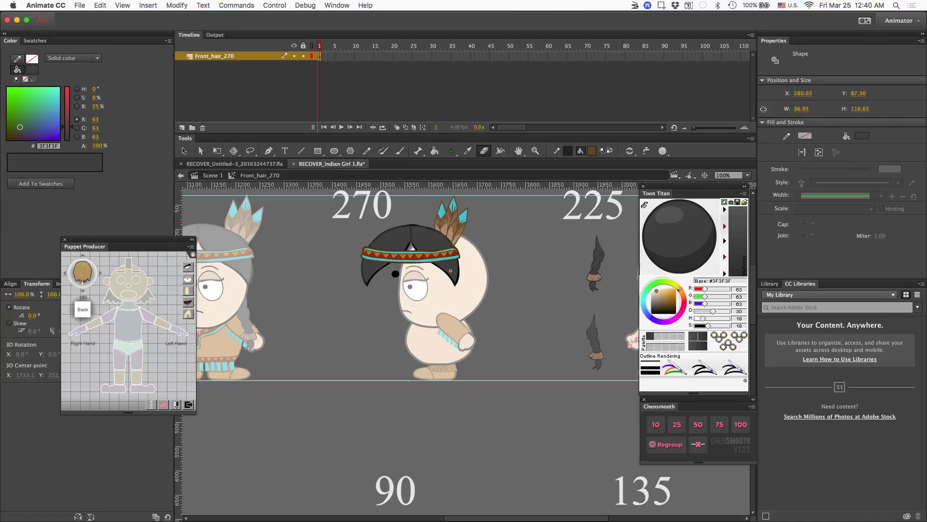
click(394, 274)
drag(394, 274, 429, 216)
mouse_move(383, 290)
mouse_down()
mouse_move(406, 228)
mouse_move(384, 281)
mouse_move(365, 288)
mouse_move(359, 267)
mouse_move(360, 280)
mouse_up()
drag(369, 241, 353, 289)
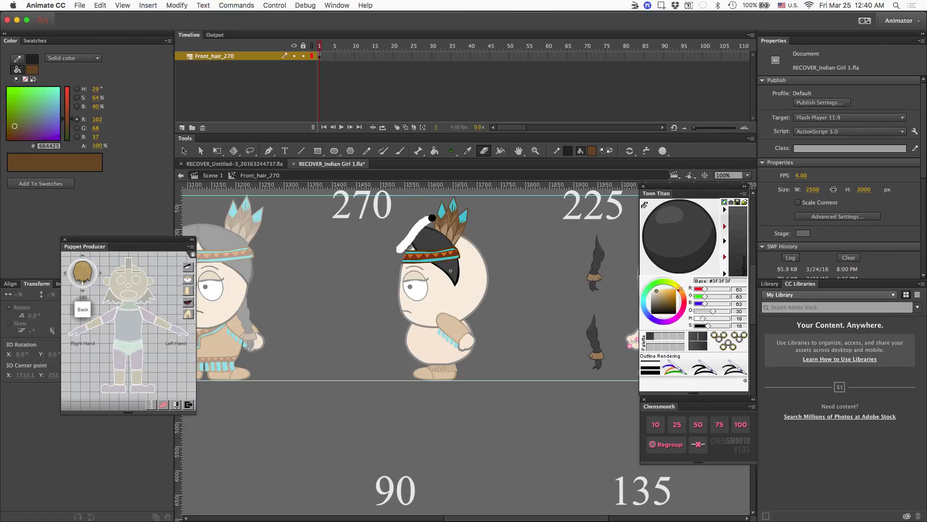
mouse_move(405, 246)
mouse_down()
mouse_move(447, 204)
mouse_move(437, 209)
mouse_move(464, 216)
mouse_move(435, 222)
mouse_move(453, 238)
mouse_move(458, 227)
mouse_up()
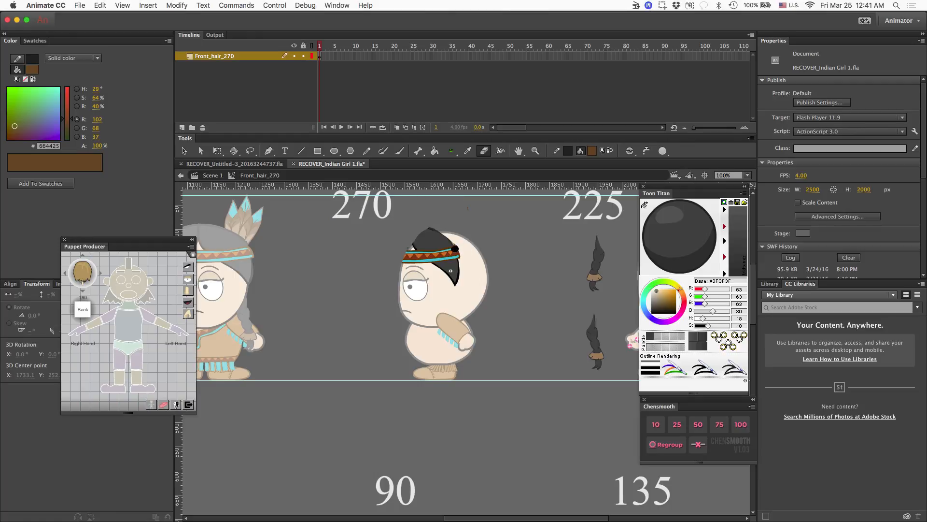
drag(487, 245, 488, 248)
Step: Brush a dark #2D2D2D hair outline from the headband's front over the crown and down the back of the head
click(688, 269)
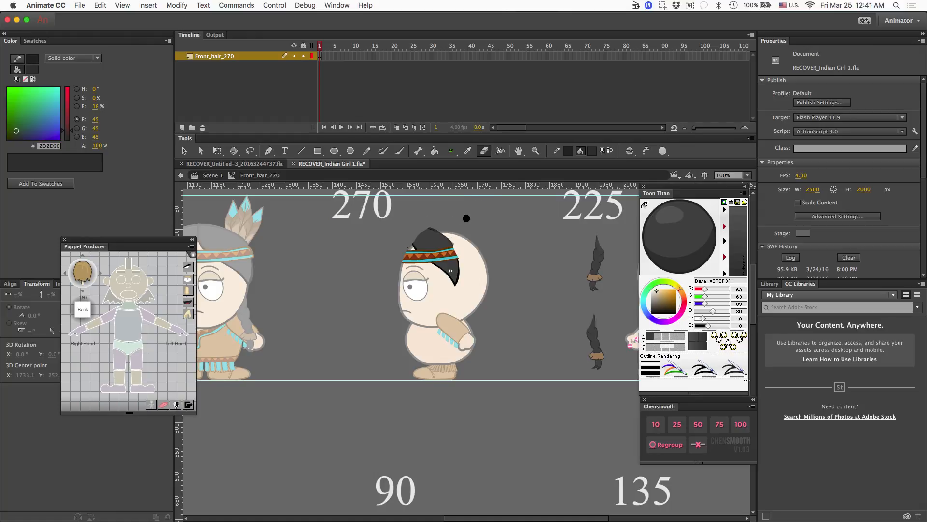
key(b)
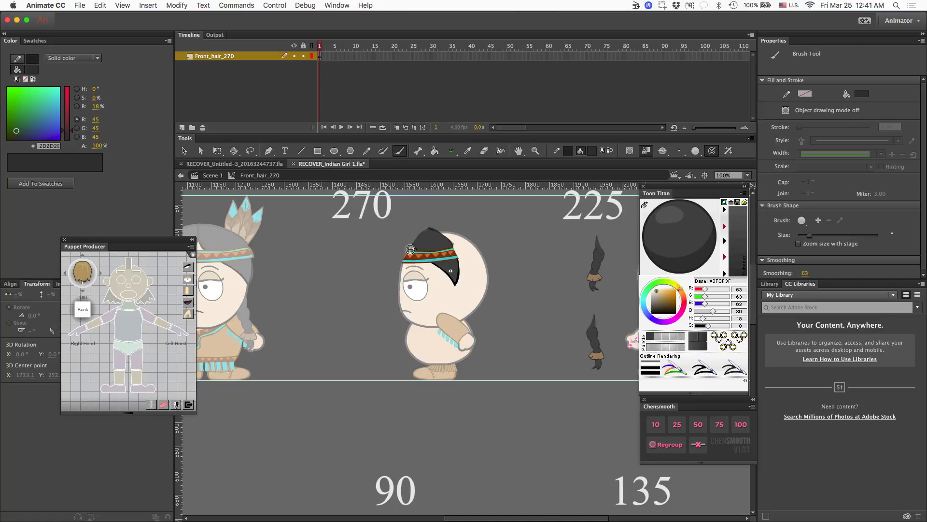
mouse_move(407, 251)
mouse_down()
mouse_move(472, 240)
mouse_move(408, 247)
mouse_move(481, 249)
mouse_move(409, 248)
mouse_move(476, 233)
mouse_move(484, 304)
mouse_up()
key(super+z)
key(super+z)
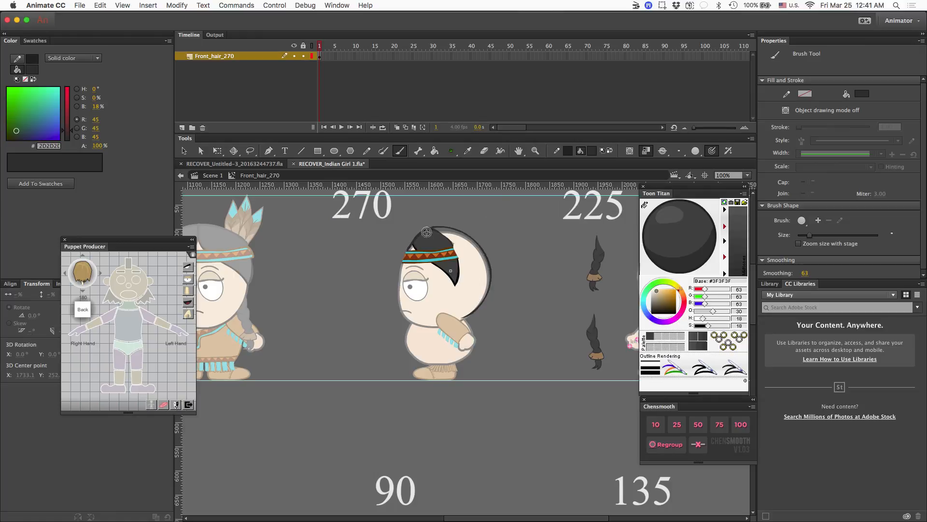
mouse_move(406, 251)
mouse_down()
mouse_move(478, 233)
mouse_move(486, 259)
mouse_up()
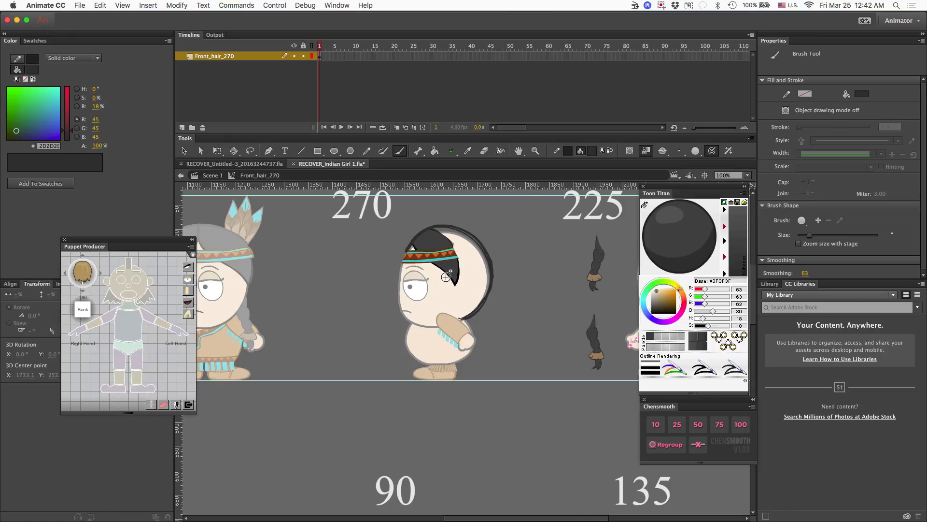
Step: Sketch an ear outline on a new locked layer and brush the hairline around it down to the nape on Front_hair_270
click(183, 128)
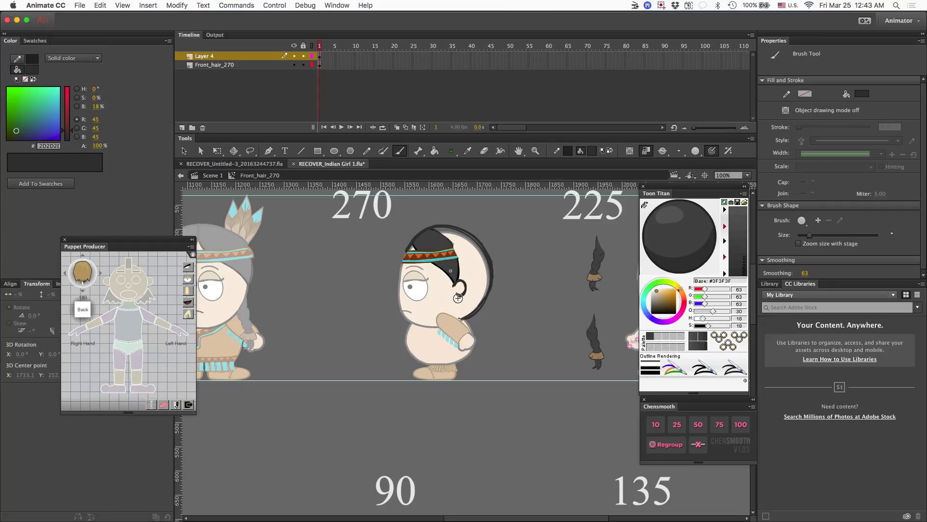
drag(454, 301, 460, 294)
click(234, 65)
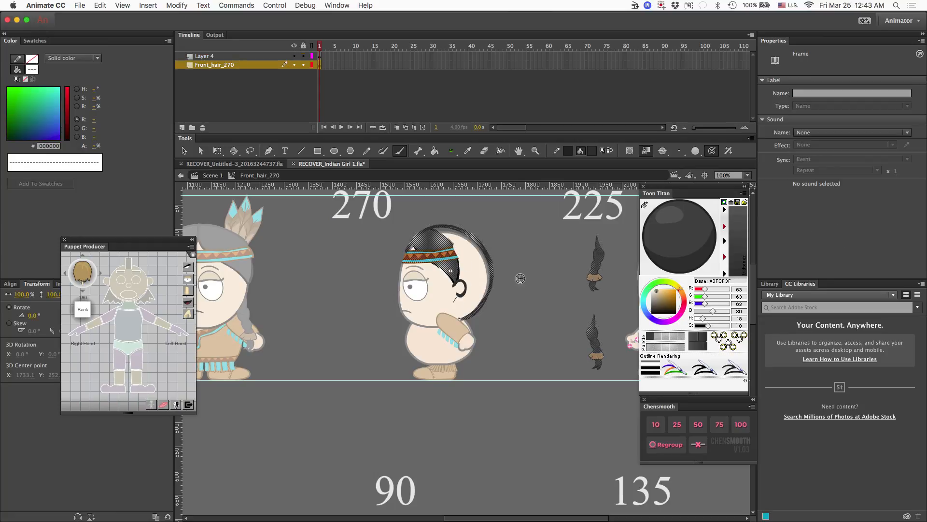
key(v)
click(506, 288)
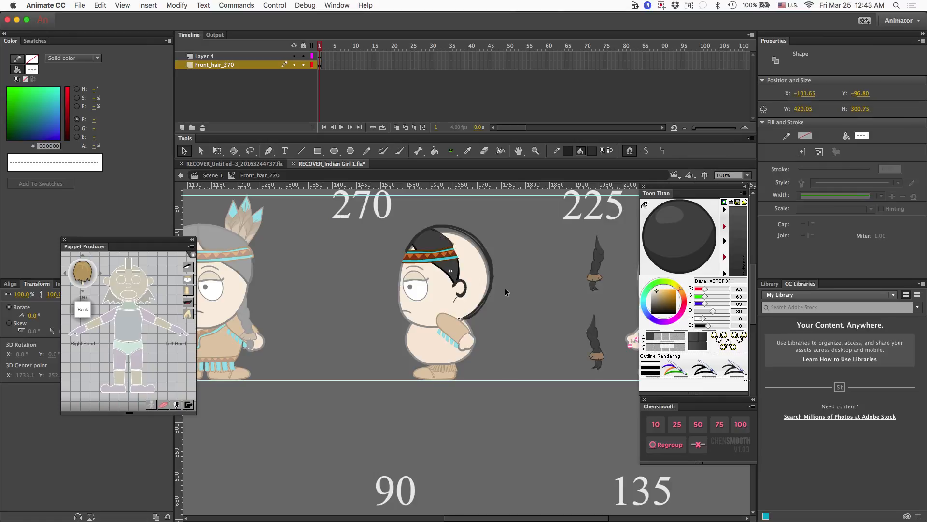
key(b)
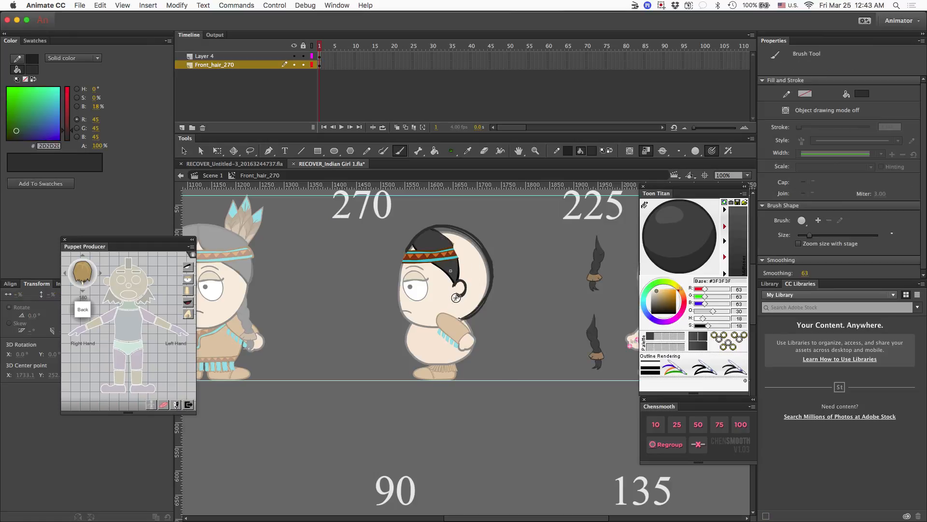
drag(457, 296, 468, 317)
click(304, 56)
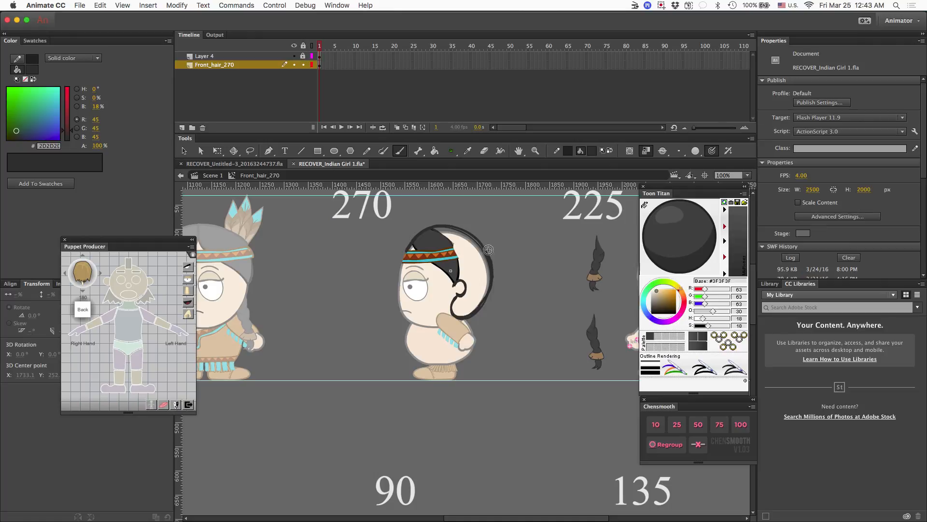
drag(475, 312, 492, 271)
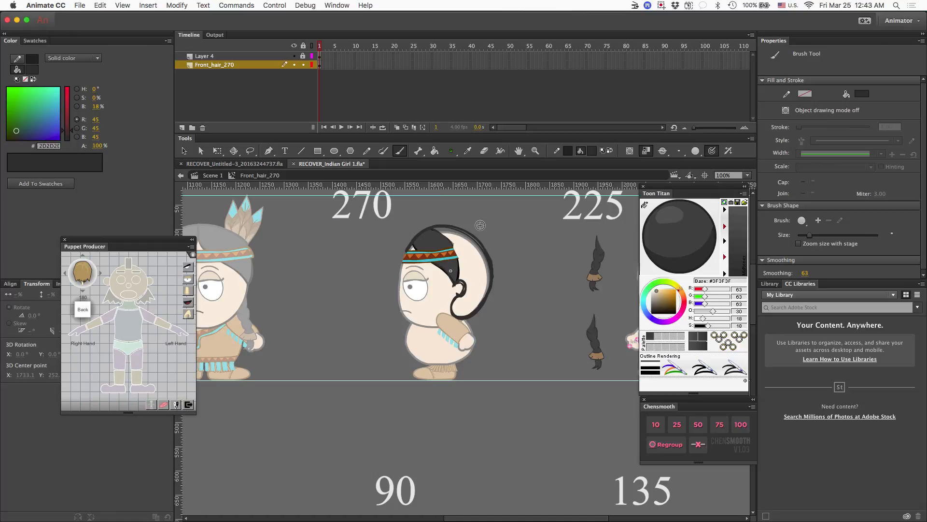
Step: Hide Layer 4 and erase the hairline around the ear and down to the nape from Front_hair_270
click(294, 56)
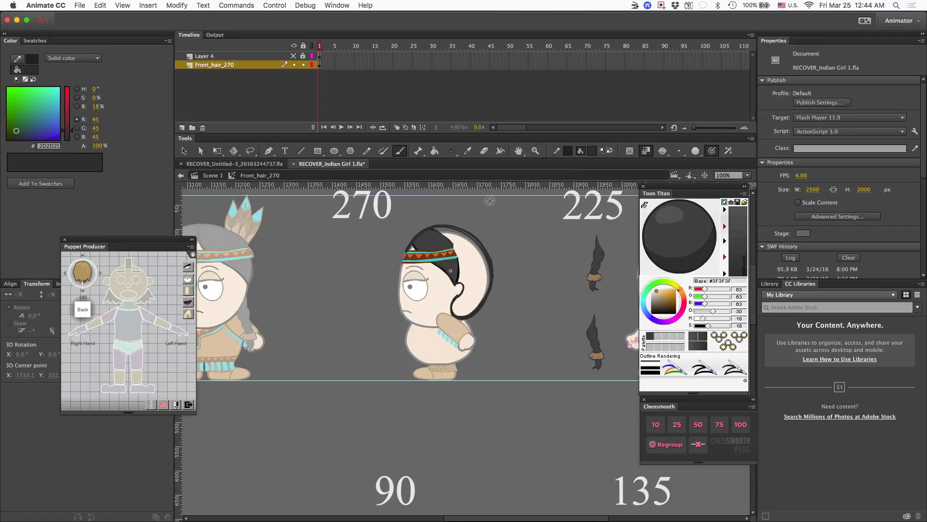
key(e)
drag(465, 288, 453, 307)
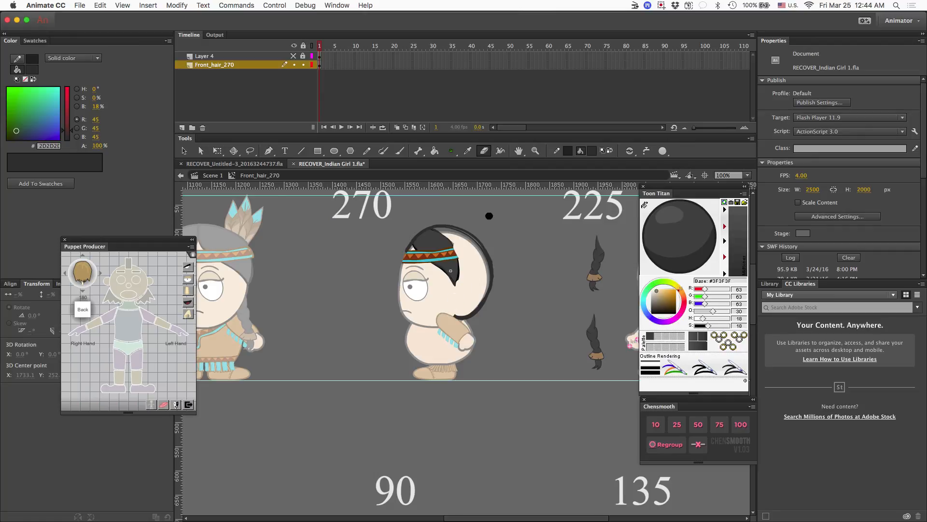
Step: Brush a simpler hairline from the temple to the nape and extend the headband's outlines across to the back of the head
key(b)
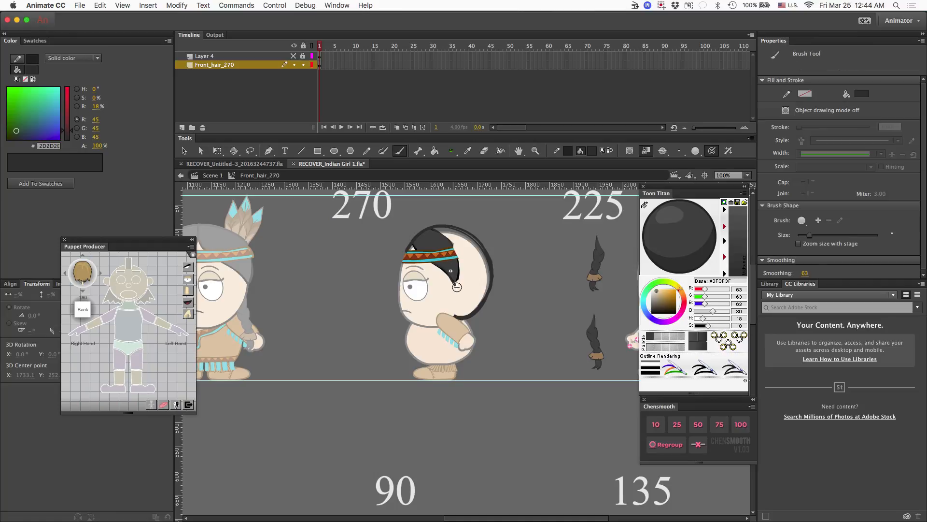
drag(460, 286, 457, 312)
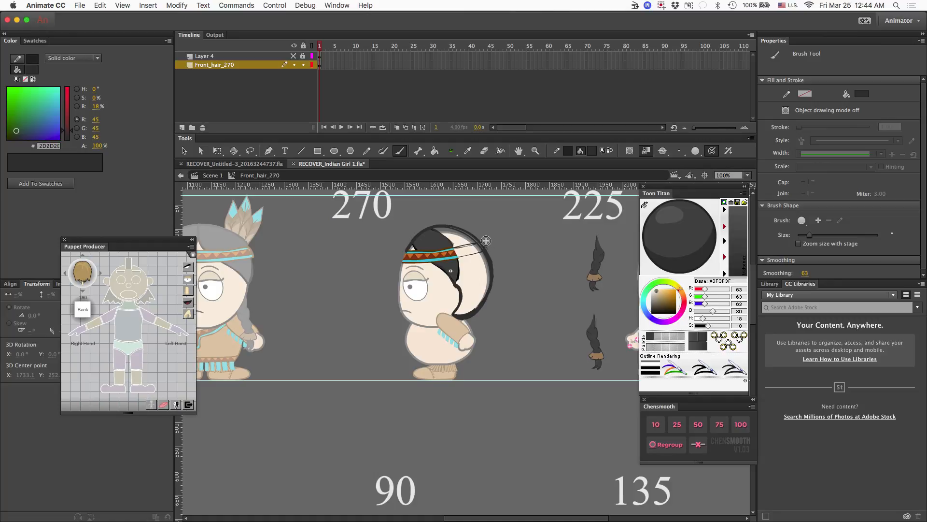
drag(406, 252, 413, 250)
key(super+z)
drag(403, 251, 412, 248)
key(super+z)
Step: Move the lower braid off Front_hair_270 onto a new topmost layer, pasting it in place
key(l)
mouse_move(616, 319)
mouse_down()
mouse_move(563, 359)
mouse_move(601, 390)
mouse_move(610, 316)
mouse_up()
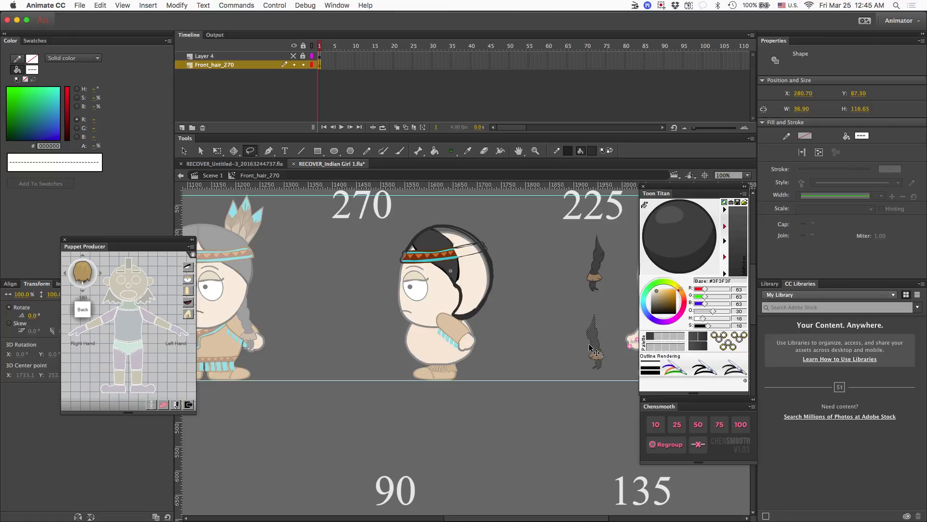
key(q)
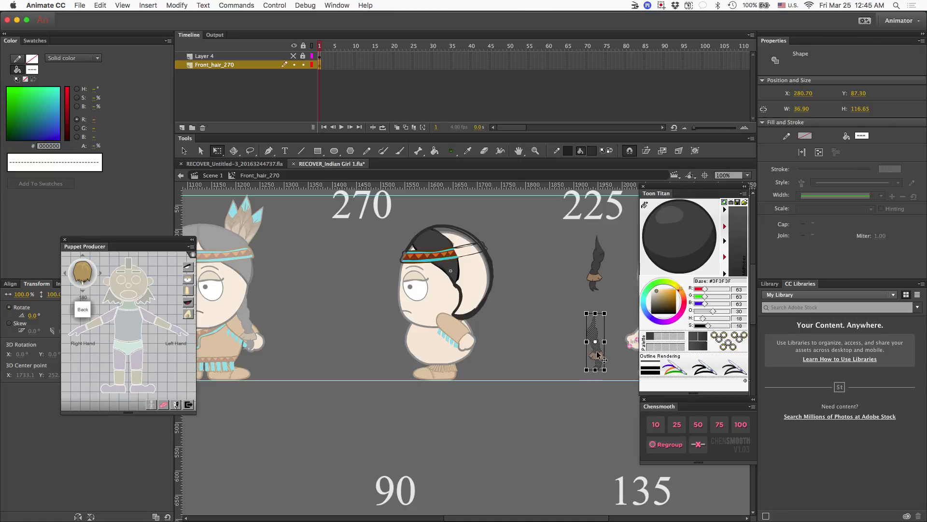
shift+click(598, 353)
key(super+x)
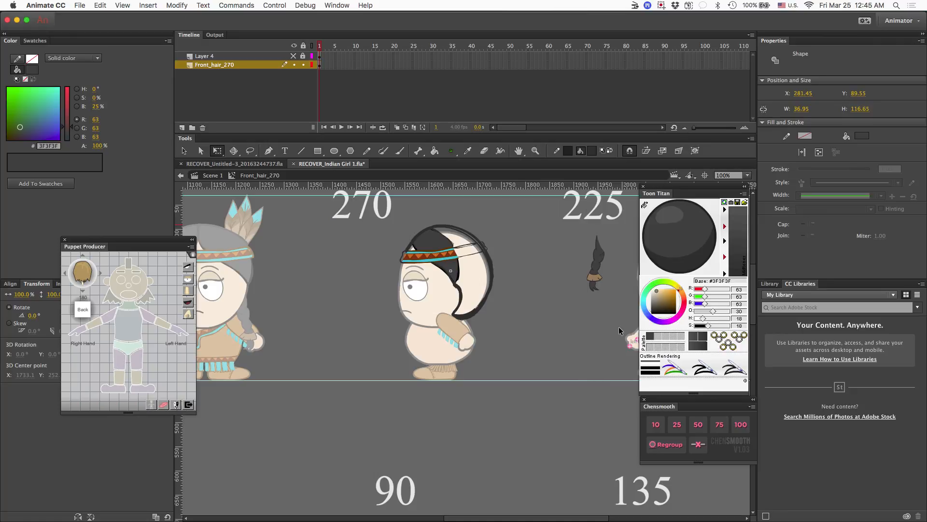
click(182, 128)
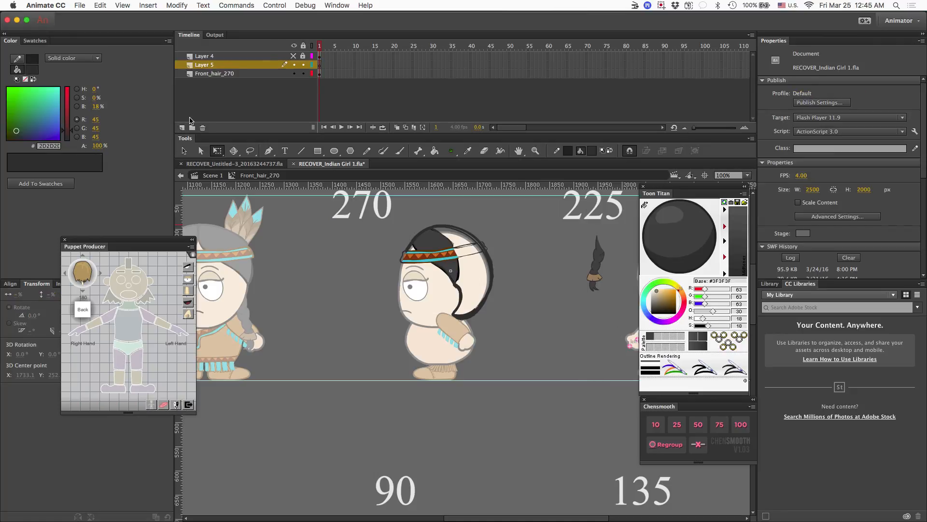
drag(206, 65, 204, 50)
key(super+shift+v)
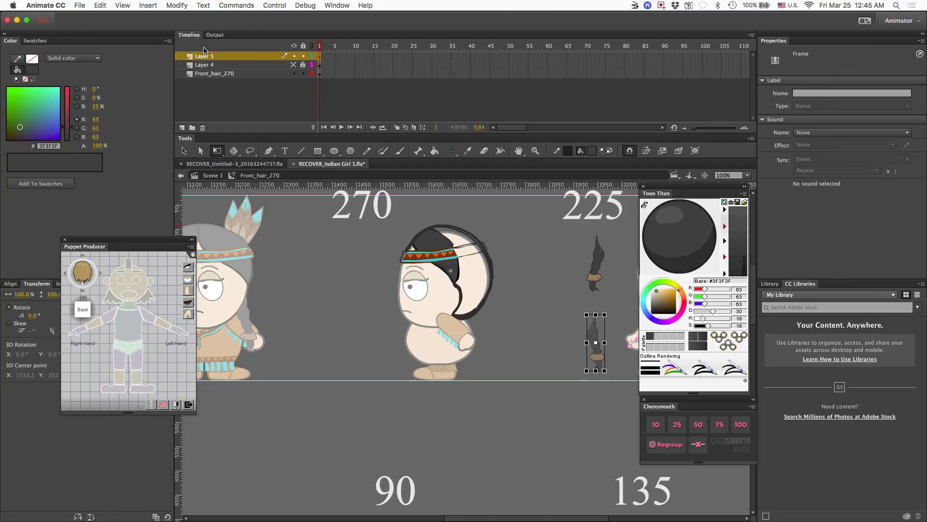
Step: Match the Layer 5 braid's height to the 315 view's braid and shift it horizontally onto the 270 figure's body
drag(593, 357, 243, 334)
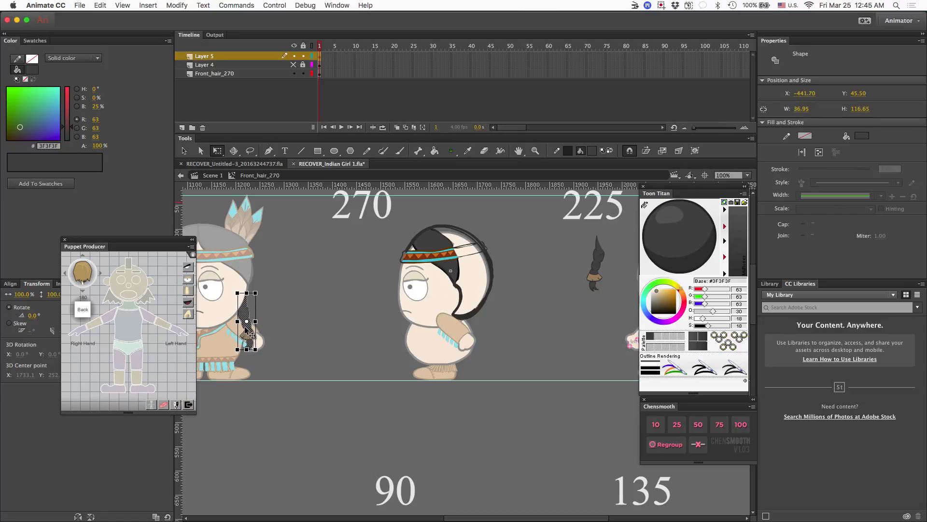
key(Right)
key(Right)
key(shift+Right)
key(shift+Right)
key(shift+Right)
key(shift+Right)
key(shift+Right)
key(shift+Right)
key(shift+Right)
key(shift+Right)
key(shift+Right)
key(shift+Right)
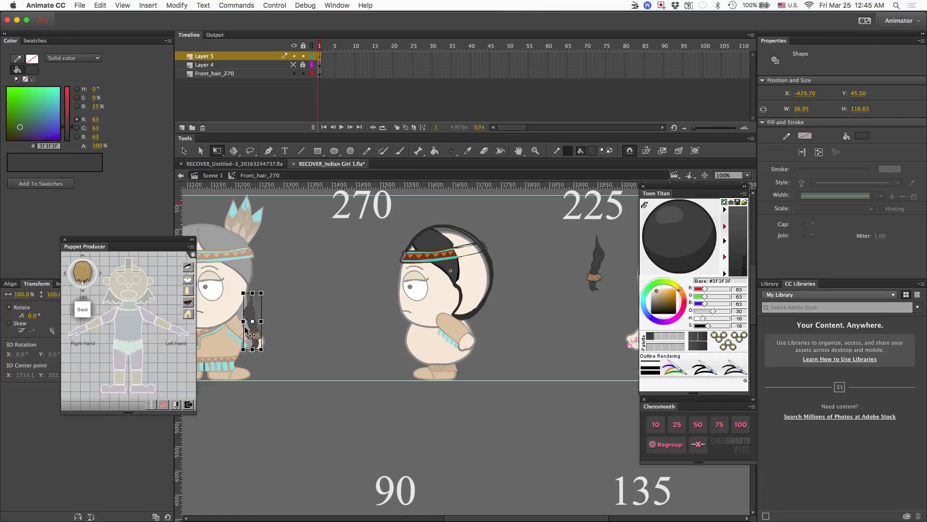
key(shift+Right)
key(shift+Right)
key(shift+Right)
key(shift+Right)
key(shift+Right)
key(shift+Right)
key(shift+Right)
key(shift+Right)
key(shift+Right)
key(shift+Right)
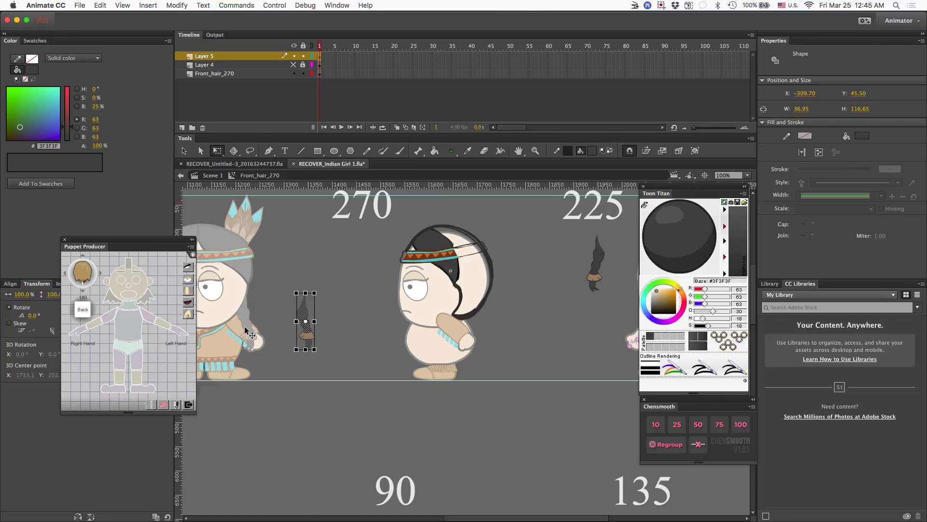
key(shift+Right)
key(shift+Right)
key(shift+Right)
key(shift+Right)
key(shift+Right)
key(shift+Right)
key(shift+Right)
key(shift+Right)
key(shift+Right)
key(shift+Right)
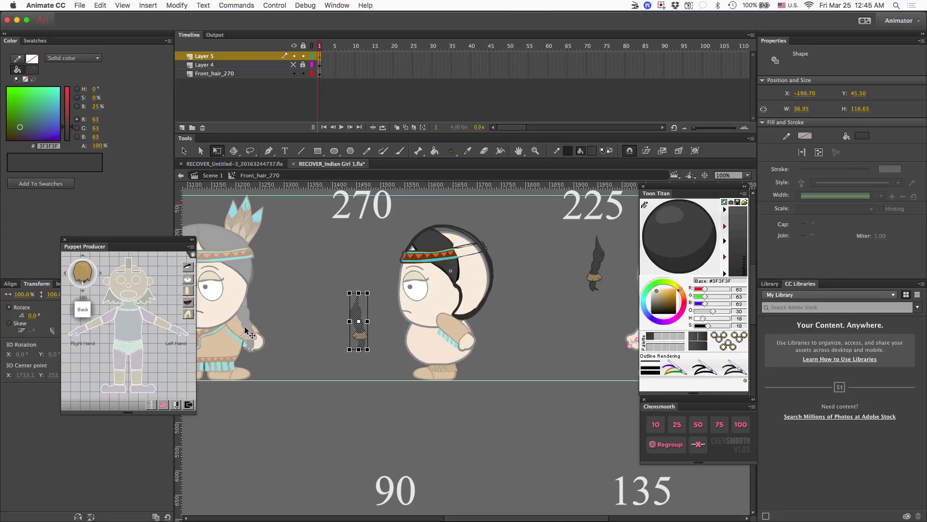
key(shift+Right)
key(shift+Right)
key(shift+Right)
key(shift+Right)
key(shift+Right)
key(shift+Right)
key(shift+Right)
key(shift+Right)
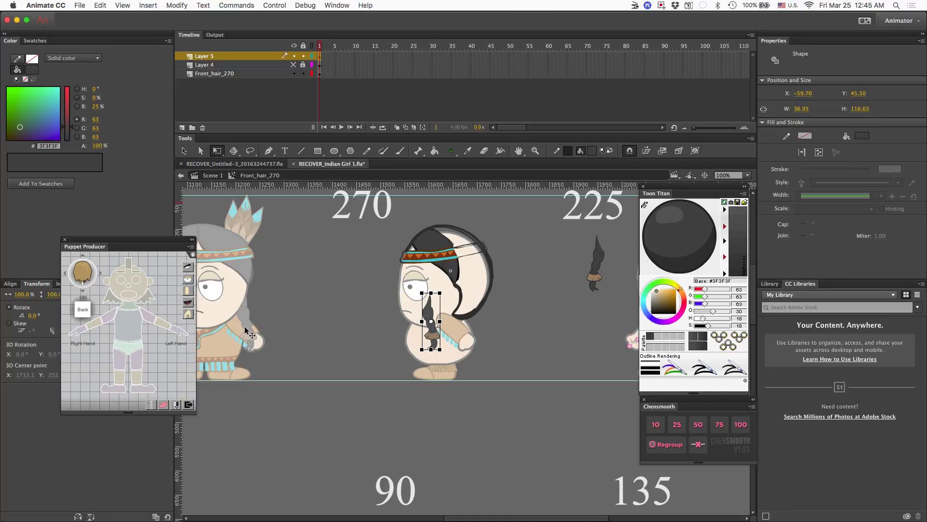
key(shift+Right)
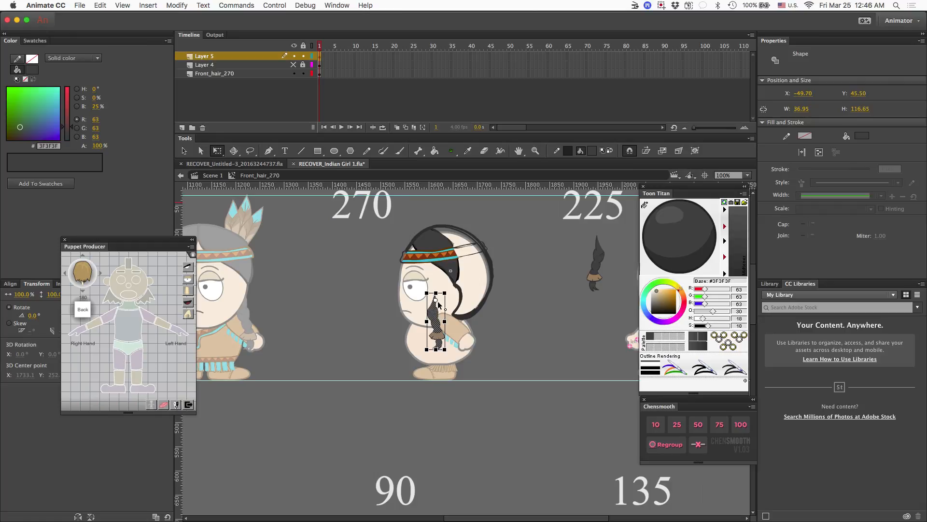
Step: Place the braid's pivot near its lower end and rotate it about 38.7° so its upper end meets the nape
drag(438, 300, 438, 341)
drag(436, 339, 437, 347)
drag(447, 290, 482, 313)
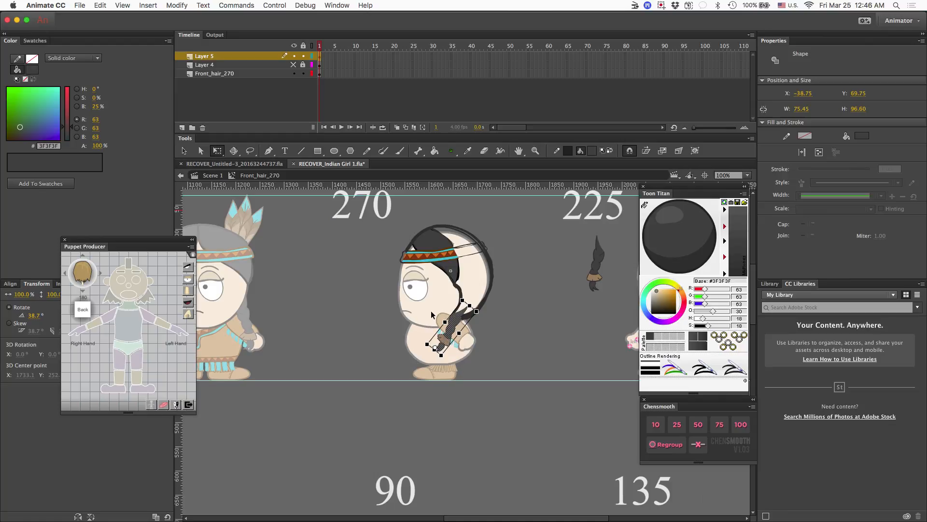
Step: Delete the spare braid beside the 270 figure from Front_hair_270
click(599, 270)
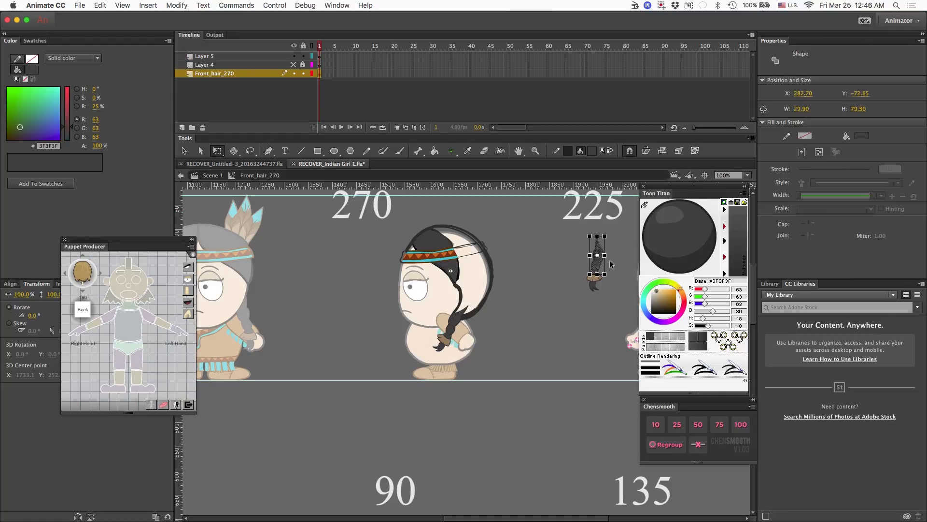
click(615, 264)
drag(618, 252, 594, 320)
drag(582, 230, 615, 321)
key(Delete)
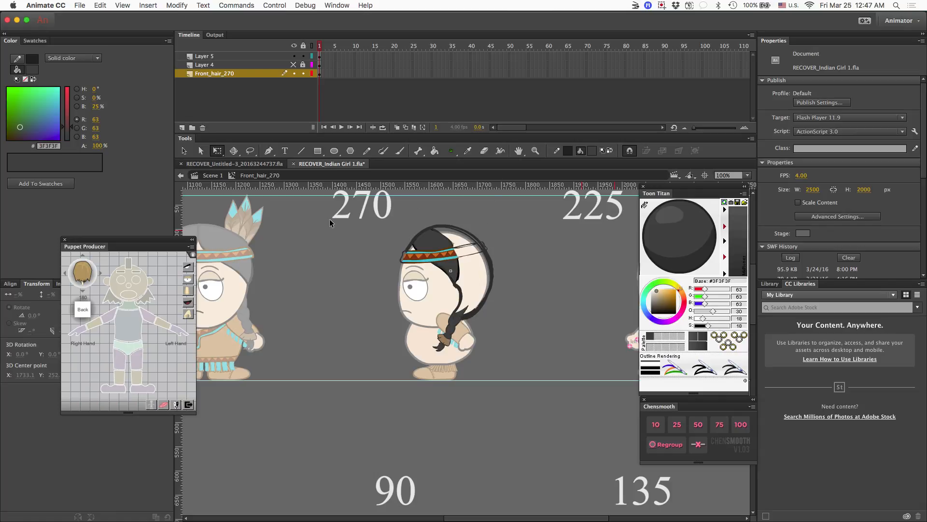
Step: Erase the dark headband outlines between the temple and the back of the head on Front_hair_270
scroll(329, 219, left, 5)
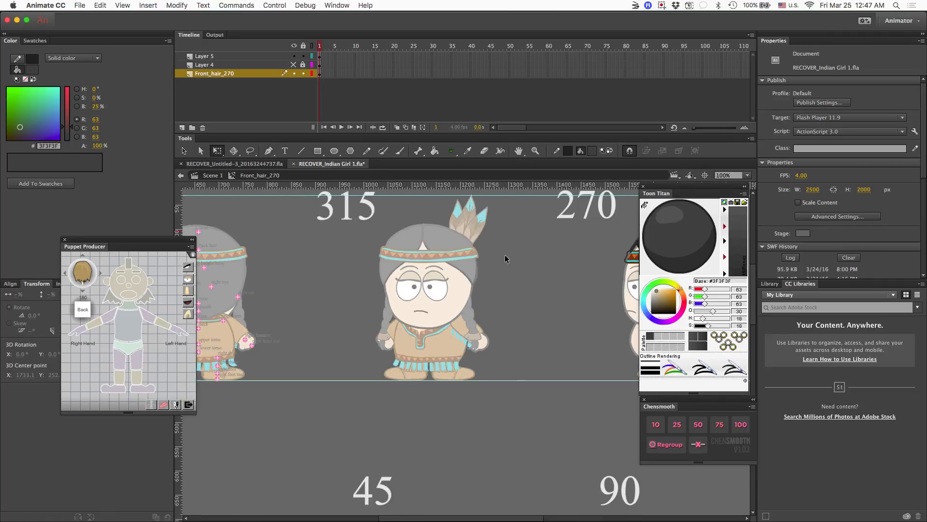
scroll(471, 224, right, 5)
super+double_click(468, 238)
key(e)
drag(606, 232, 493, 253)
mouse_move(515, 290)
mouse_down()
mouse_move(618, 256)
mouse_move(620, 240)
mouse_up()
Step: Sample the headband's brown #613200 and brush its upper edge, rear end and lower edge across to the back of the head
key(i)
click(464, 258)
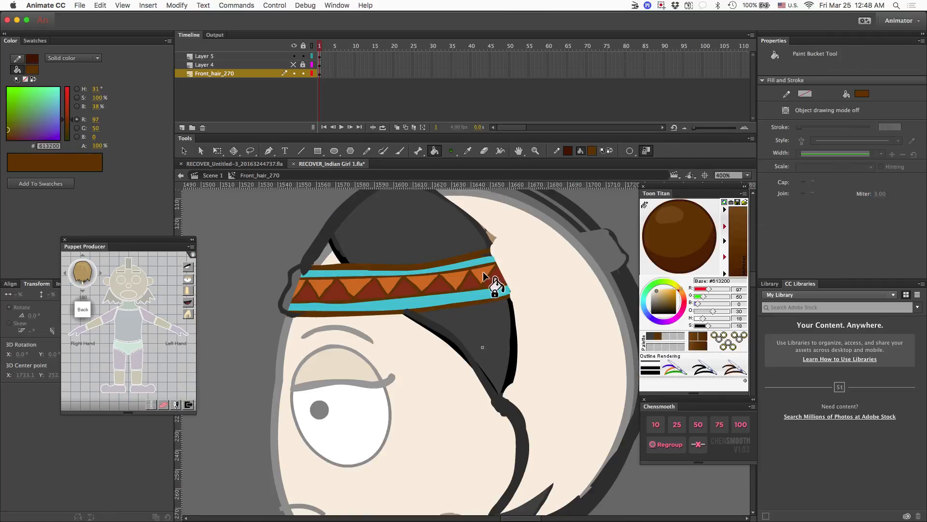
key(b)
mouse_move(491, 252)
mouse_down()
mouse_move(548, 241)
mouse_move(620, 265)
mouse_up()
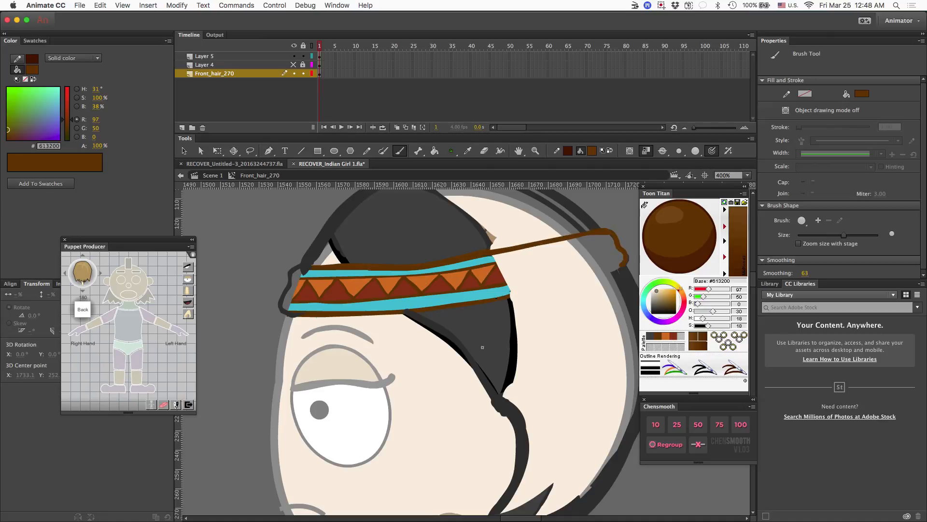
drag(512, 295, 620, 267)
mouse_move(611, 232)
mouse_down()
mouse_move(626, 254)
mouse_move(612, 241)
mouse_up()
Step: Brush the inner borders of the upper and lower stripes along the headband's rear section, undoing the faulty strokes
key(e)
key(b)
key(super+z)
drag(493, 263, 615, 236)
drag(507, 284, 622, 256)
key(super+z)
drag(496, 263, 509, 281)
mouse_move(509, 281)
mouse_down()
mouse_move(522, 259)
mouse_move(510, 281)
mouse_up()
key(super+z)
key(super+z)
Step: Brush the brown zigzag between the stripes along the headband's rear section with a smaller brush
key(bracketleft)
key(bracketleft)
drag(510, 282, 559, 268)
mouse_move(559, 268)
mouse_down()
mouse_move(571, 251)
mouse_move(618, 236)
mouse_up()
Step: Erase the dark outline at the headband's front corner and redraw the front end and upper edge in brown
key(bracketright)
key(bracketright)
key(e)
mouse_move(287, 312)
mouse_down()
mouse_move(303, 265)
mouse_move(291, 299)
mouse_move(304, 316)
mouse_up()
key(b)
mouse_move(302, 276)
mouse_down()
mouse_move(289, 278)
mouse_move(288, 303)
mouse_up()
mouse_move(292, 275)
mouse_down()
mouse_move(293, 299)
mouse_move(479, 262)
mouse_up()
Step: Fill the headband's unfilled stripe sections at the rear and front ends with turquoise #1FC1D0
key(i)
click(436, 298)
click(540, 285)
click(528, 251)
click(295, 275)
click(286, 307)
Step: Fill the rear section's triangles alternately with the palette's orange and dark red #853014
key(b)
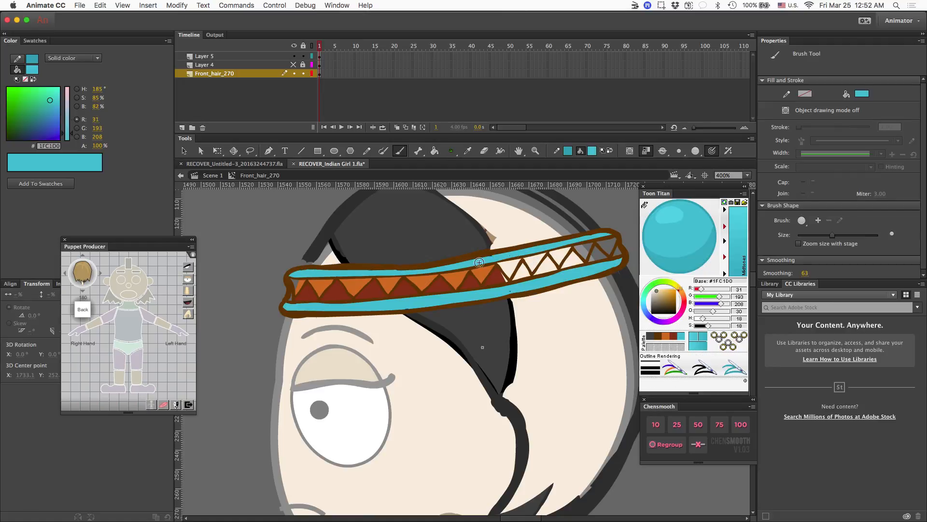
click(657, 335)
click(665, 335)
key(k)
click(609, 245)
click(585, 251)
click(509, 268)
click(673, 336)
click(523, 272)
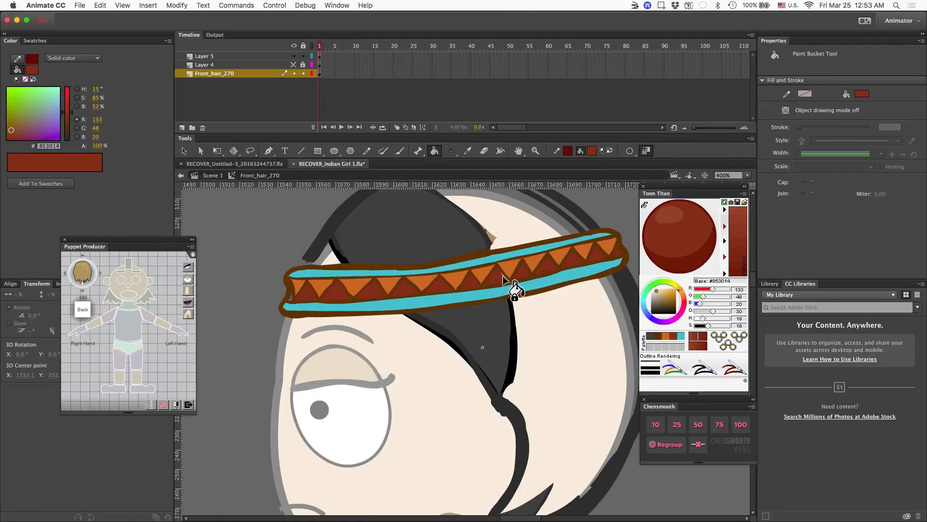
Step: Erase the old inner hair edges above the headband and the hair outline just in front of it
scroll(554, 209, up, 5)
key(e)
drag(416, 286, 510, 340)
mouse_move(507, 343)
mouse_down()
mouse_move(351, 358)
mouse_move(442, 346)
mouse_up()
drag(342, 335, 536, 286)
mouse_move(440, 276)
mouse_down()
mouse_move(586, 325)
mouse_move(521, 290)
mouse_up()
drag(323, 343, 304, 361)
Step: Brush the front hair outline down to the headband and fill the hair above and below it with #3F3F3F
click(650, 335)
key(b)
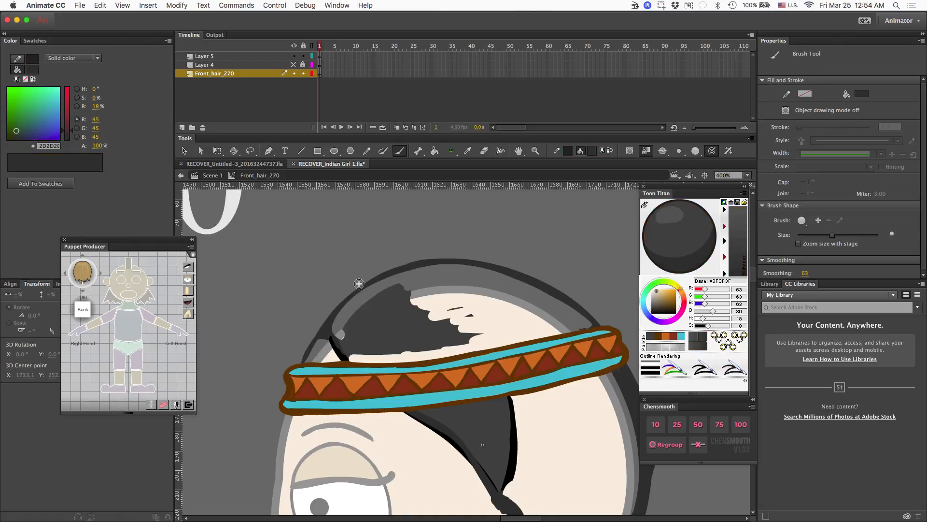
scroll(359, 284, down, 5)
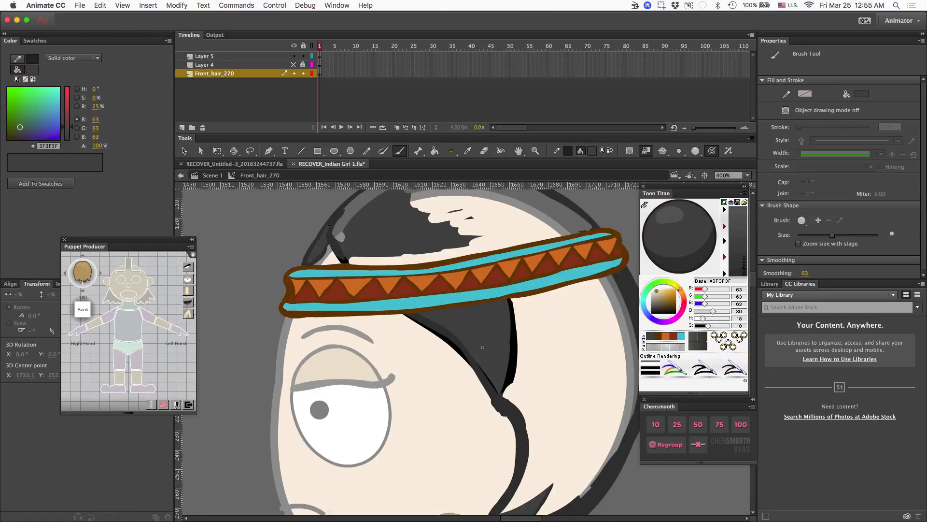
key(super+minus)
key(super+equal)
drag(323, 256, 320, 263)
key(super+minus)
key(k)
click(430, 344)
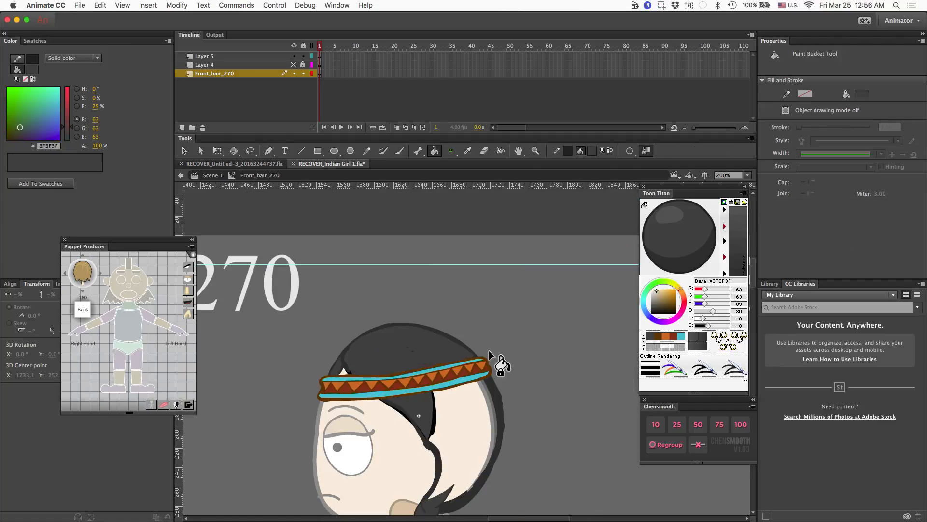
click(465, 425)
Step: Hide Layer 5 and brush #3F3F3F over the leftover lines behind the temple and along the back of the hair
scroll(465, 416, down, 5)
key(b)
drag(434, 307, 432, 339)
drag(429, 338, 439, 381)
drag(489, 285, 497, 344)
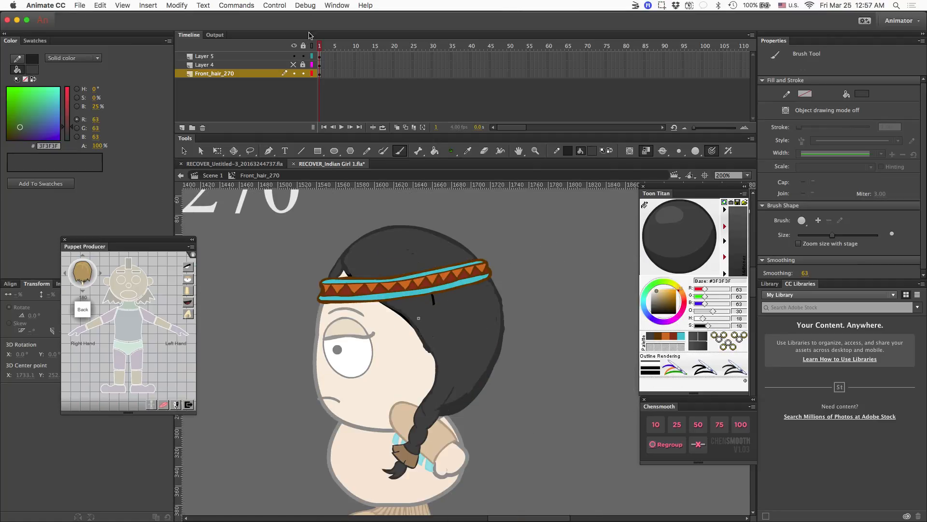
click(294, 56)
mouse_move(466, 387)
mouse_down()
mouse_move(487, 367)
mouse_move(497, 292)
mouse_up()
drag(433, 295, 433, 304)
Step: Brush thin hair outlines in the sampled colour around the parting, front of the head, back, nape and hairline
key(i)
click(345, 261)
key(b)
key(super+z)
drag(346, 261, 349, 272)
key(bracketleft)
drag(351, 246, 380, 228)
drag(499, 295, 500, 330)
mouse_move(488, 372)
mouse_down()
mouse_move(482, 386)
mouse_move(493, 373)
mouse_up()
drag(433, 351, 422, 404)
Step: Sample the hair fill and touch up the back of the hair and the hairline near the nape
key(i)
click(492, 320)
key(b)
drag(498, 337, 497, 355)
drag(433, 386, 428, 402)
Step: Show Layer 5, move its braid in place onto Front_hair_270, and sample the hair outline colour #2D2D2D for brushing
click(294, 56)
click(205, 56)
key(super+x)
click(215, 73)
key(super+shift+v)
key(Escape)
key(i)
click(439, 408)
key(b)
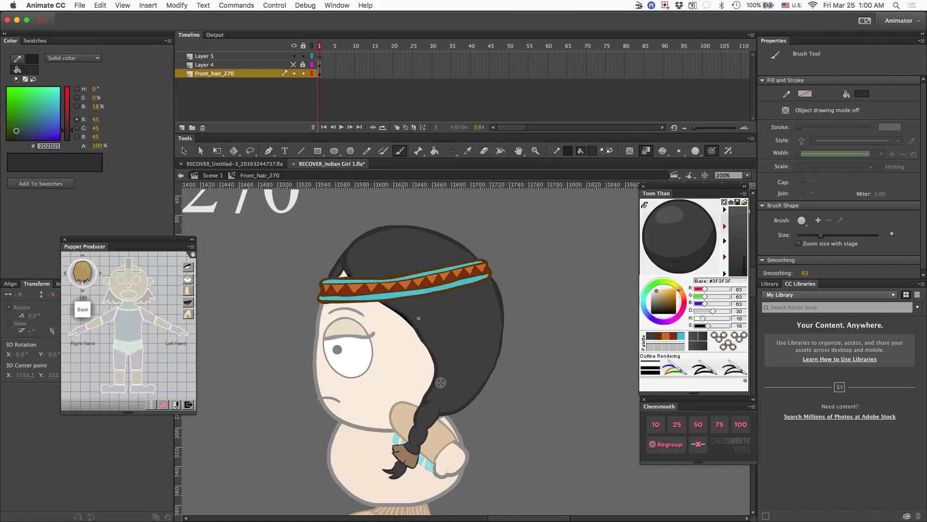
Step: Delete Layer 4 and Layer 5, keeping only the Front_hair_270 layer
key(super+1)
click(205, 65)
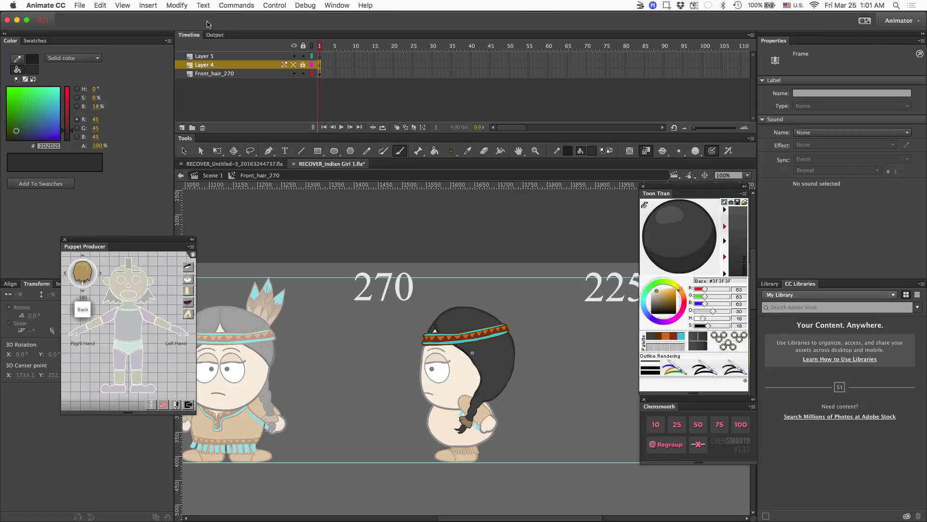
click(294, 65)
click(203, 128)
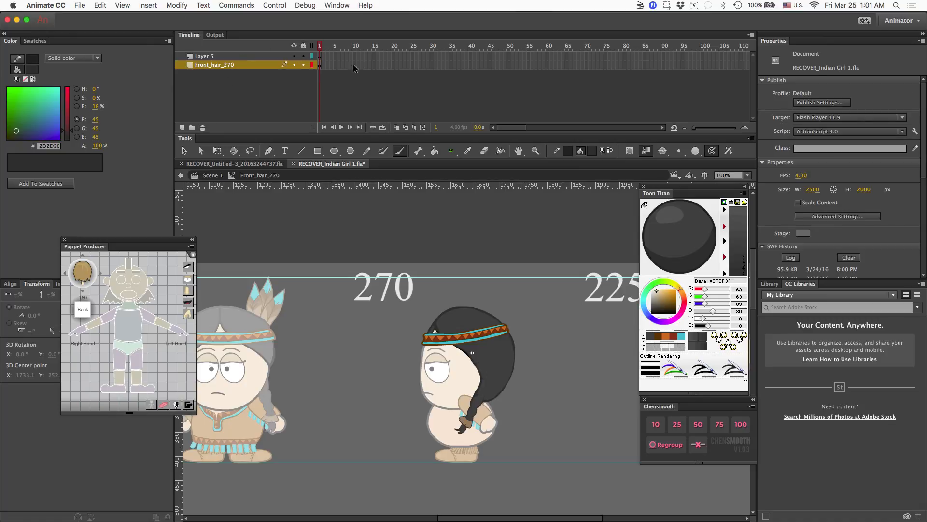
click(229, 60)
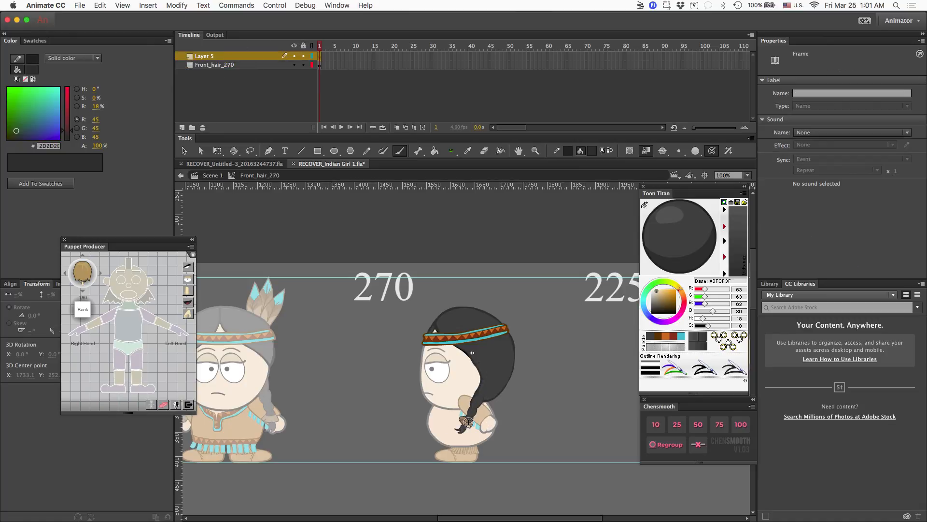
click(203, 128)
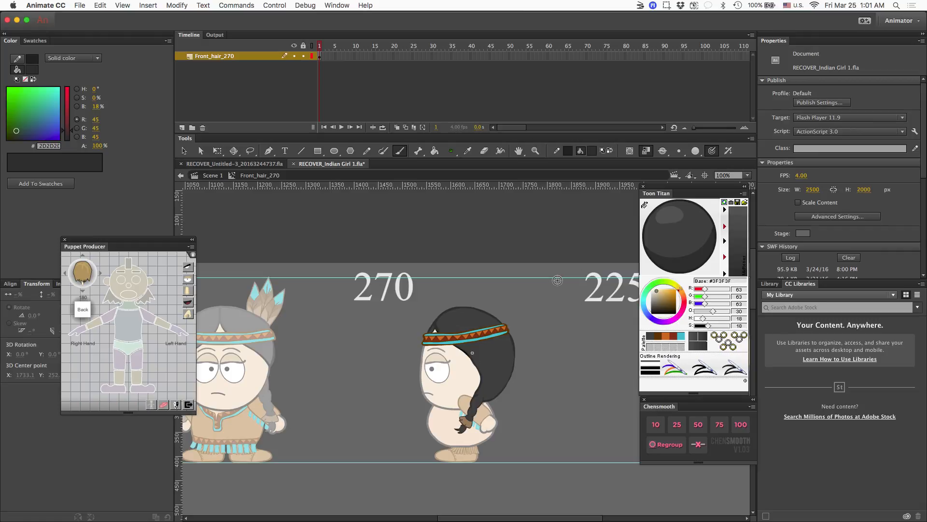
scroll(555, 309, left, 15)
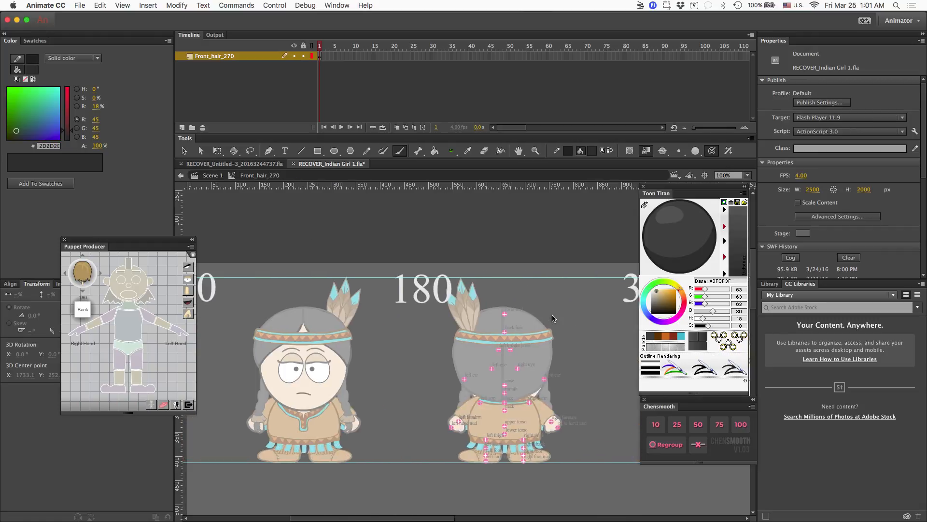
scroll(553, 318, right, 10)
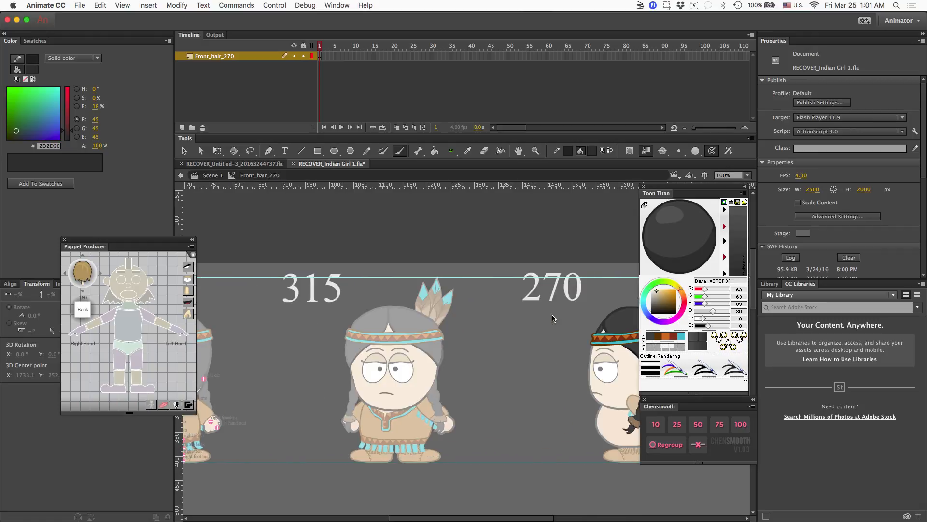
scroll(553, 317, left, 4)
scroll(554, 318, right, 9)
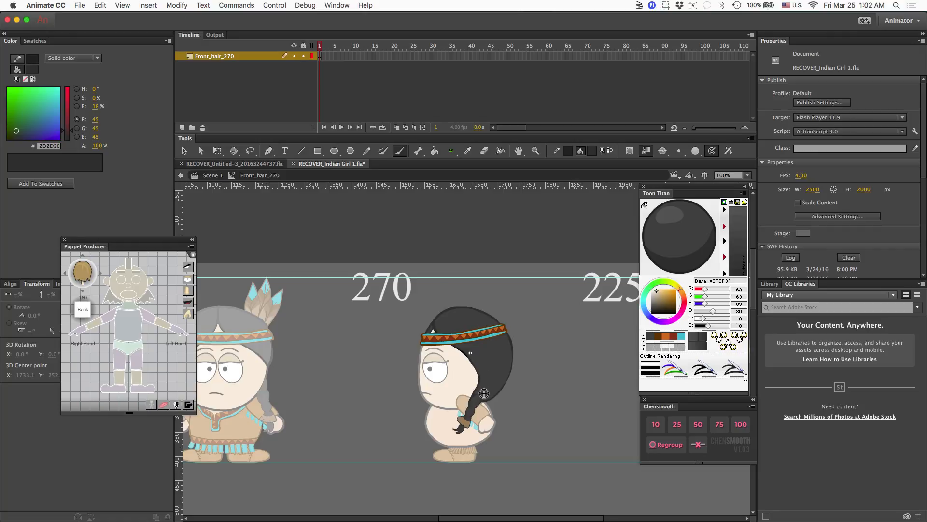
scroll(484, 397, down, 2)
scroll(484, 397, down, 10)
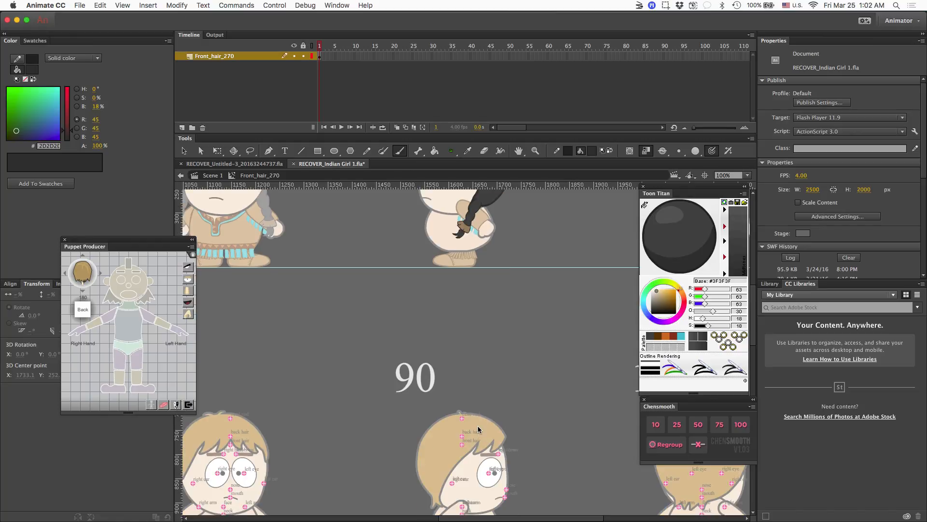
Step: Leave Front_hair_270, open Back_hair_180 on the 180-degree view, and copy the feathers with a Lasso selection
scroll(478, 426, down, 7)
scroll(478, 424, up, 5)
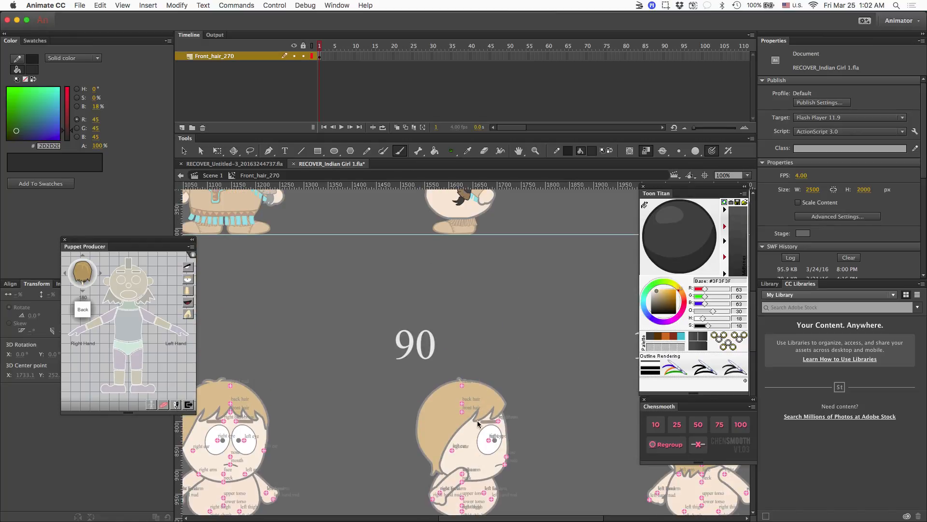
scroll(478, 422, up, 10)
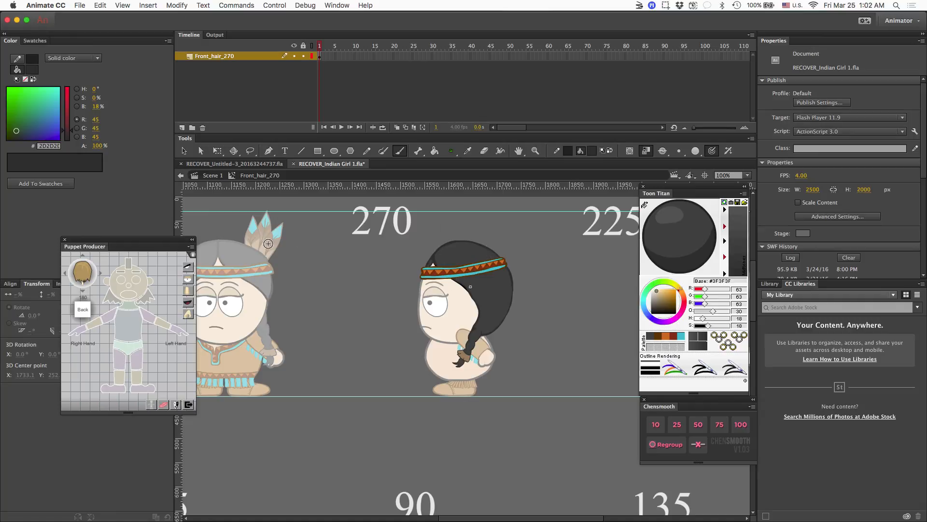
scroll(266, 260, left, 5)
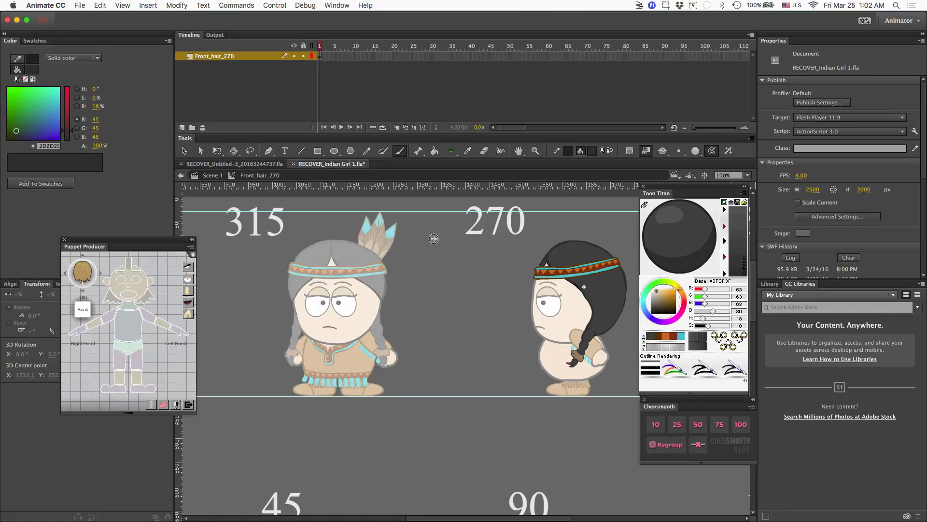
scroll(380, 255, left, 10)
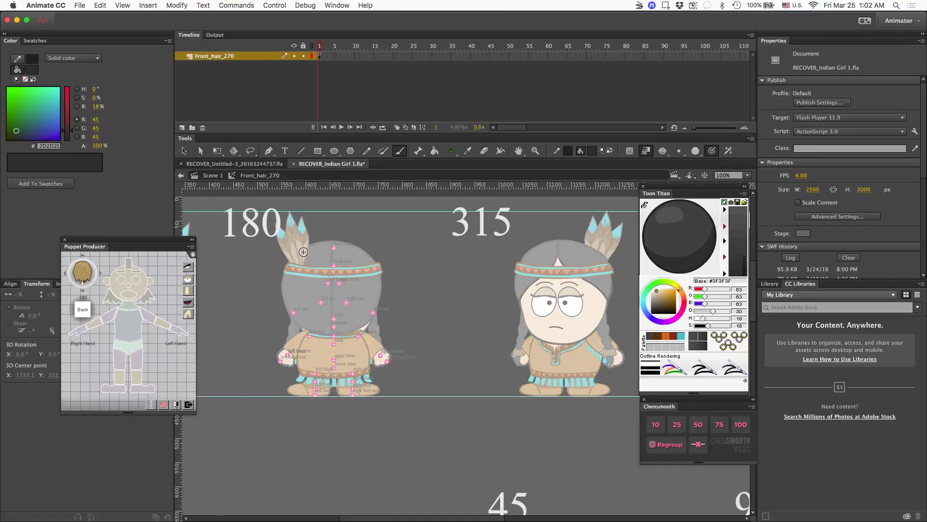
key(v)
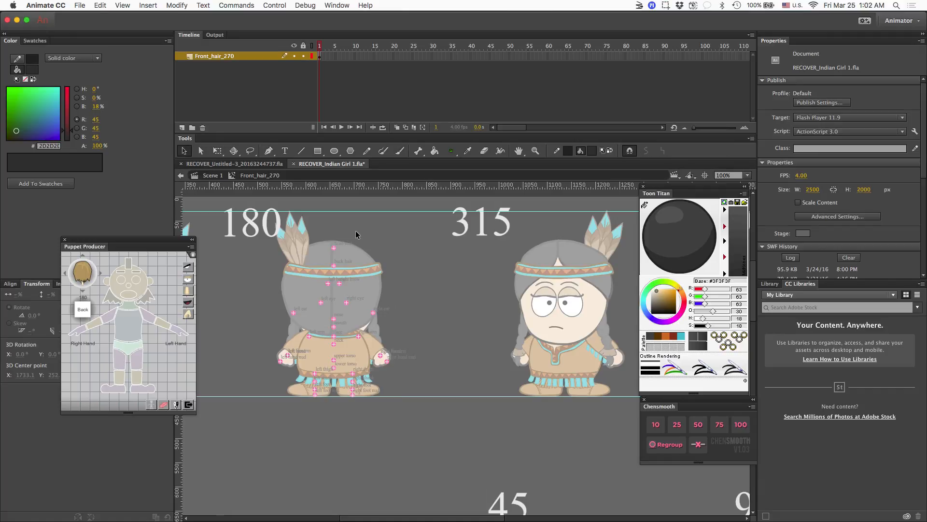
double_click(356, 230)
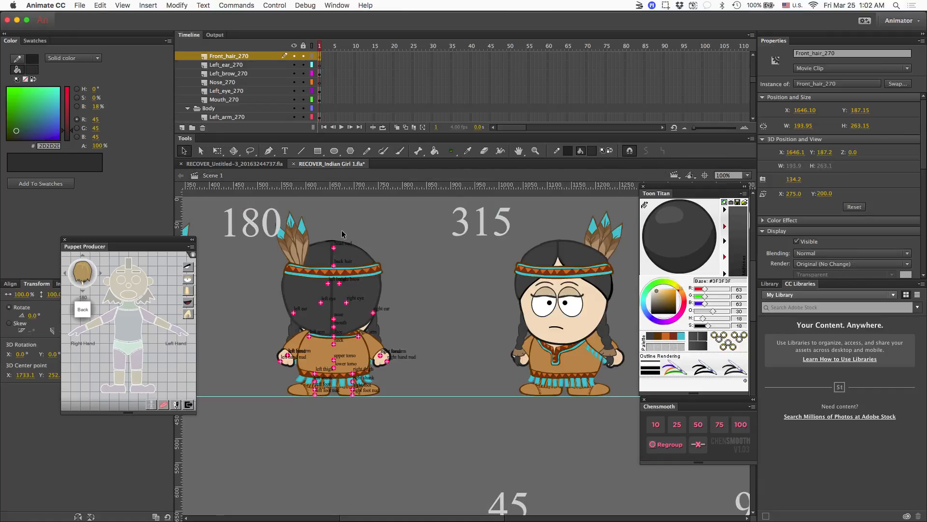
scroll(347, 232, left, 3)
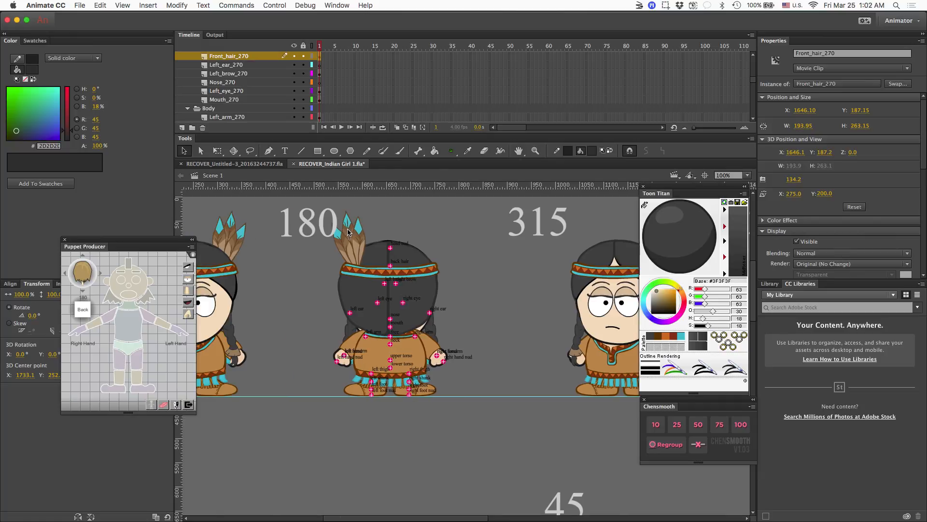
double_click(386, 240)
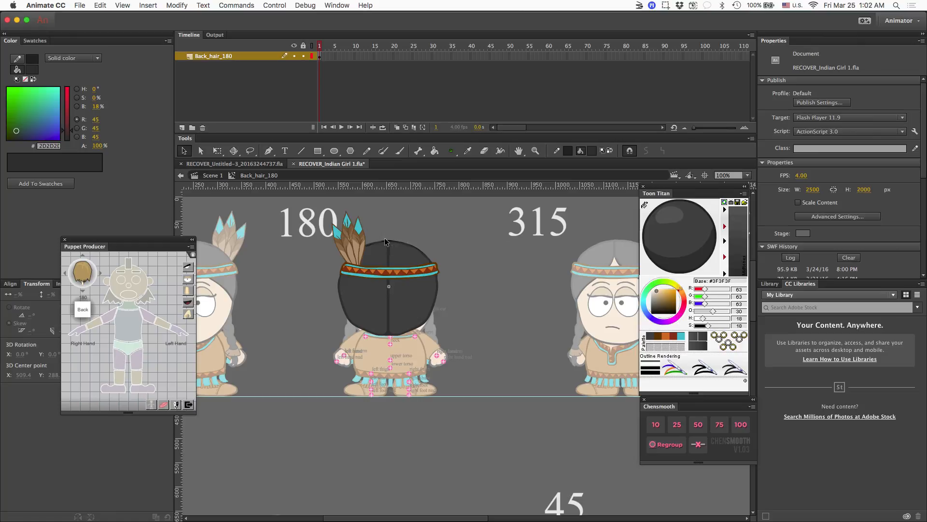
key(l)
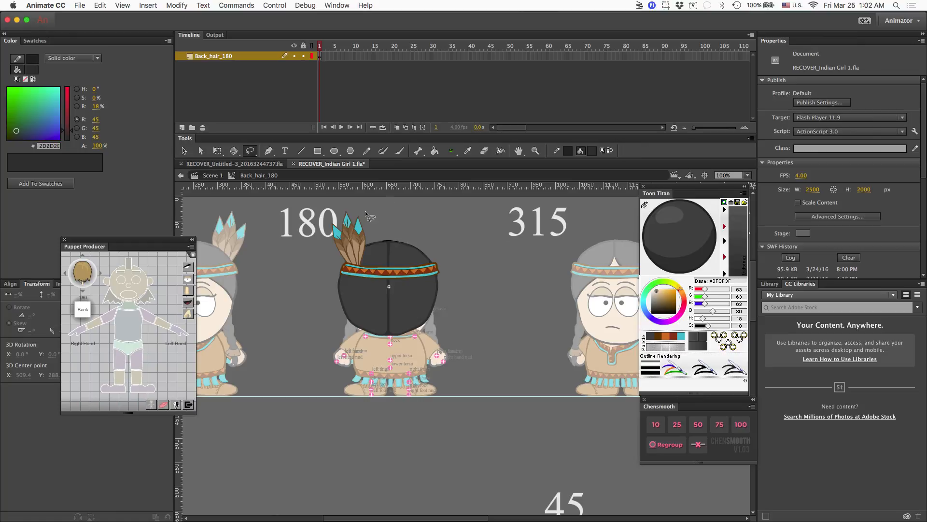
mouse_move(367, 208)
mouse_down()
mouse_move(332, 225)
mouse_move(329, 241)
mouse_move(350, 265)
mouse_move(377, 249)
mouse_move(363, 204)
mouse_up()
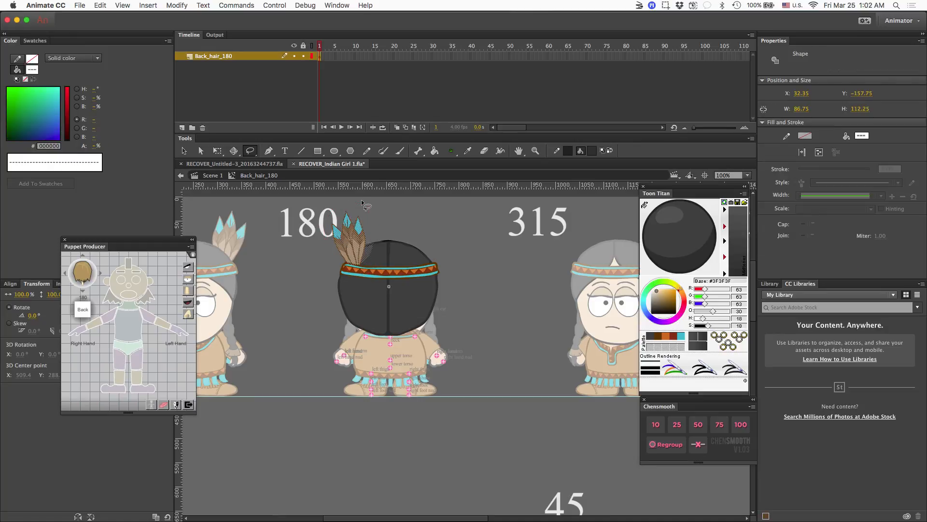
click(495, 231)
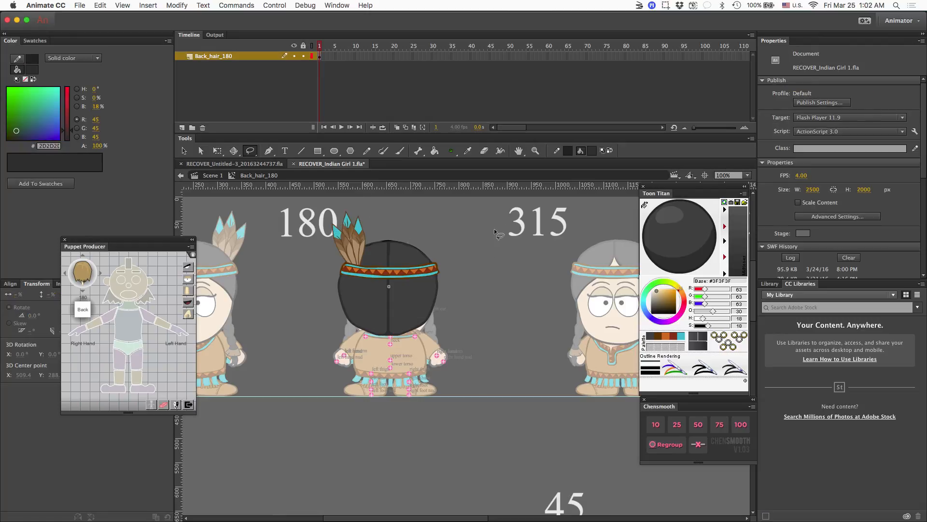
Step: Return to Front_hair_270 and paste the copied feathers, placing them on empty stage behind the 270-degree head
scroll(494, 228, right, 5)
scroll(495, 232, right, 10)
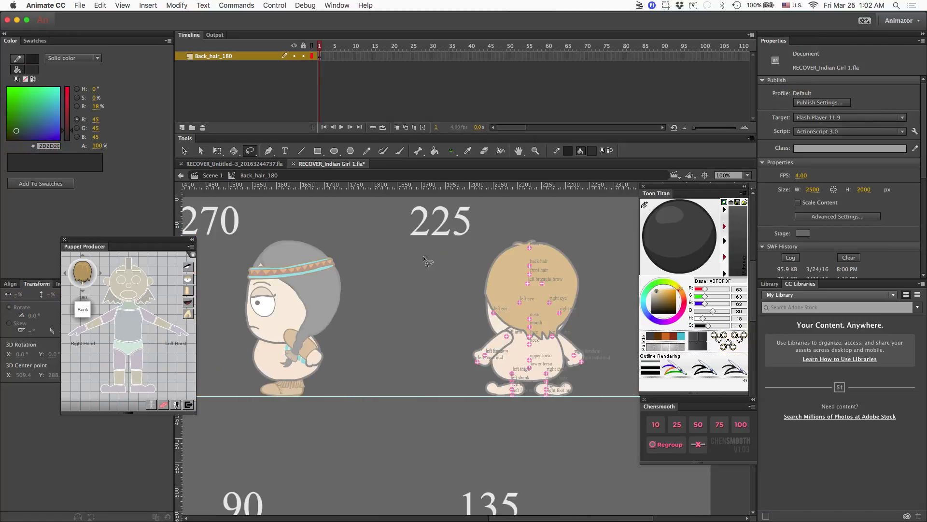
key(v)
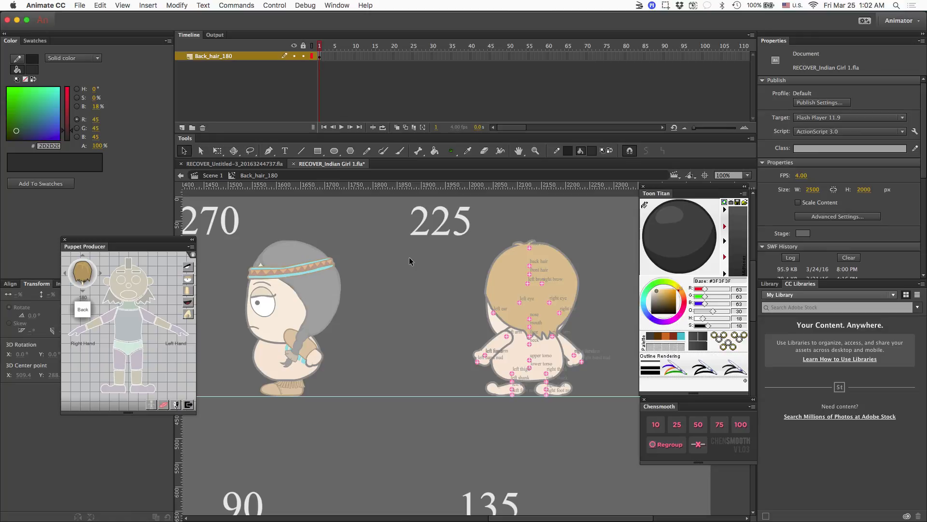
double_click(407, 259)
double_click(327, 283)
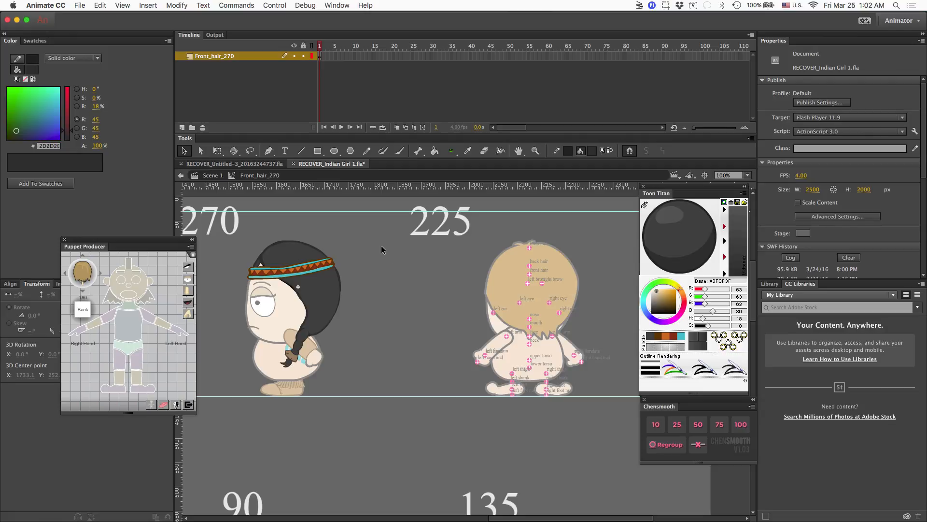
key(super+v)
drag(476, 362, 411, 257)
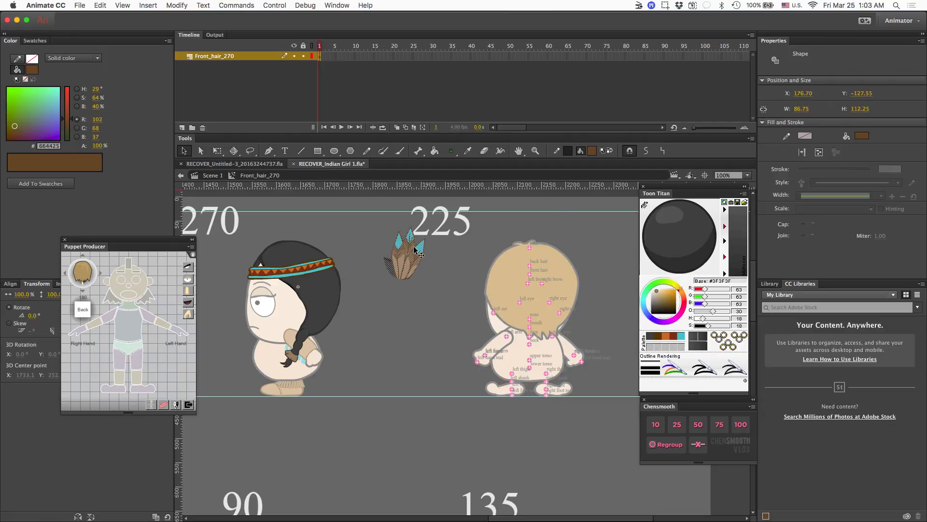
Step: Erase the leftover piece of dark hair attached to the pasted feathers
click(418, 265)
key(e)
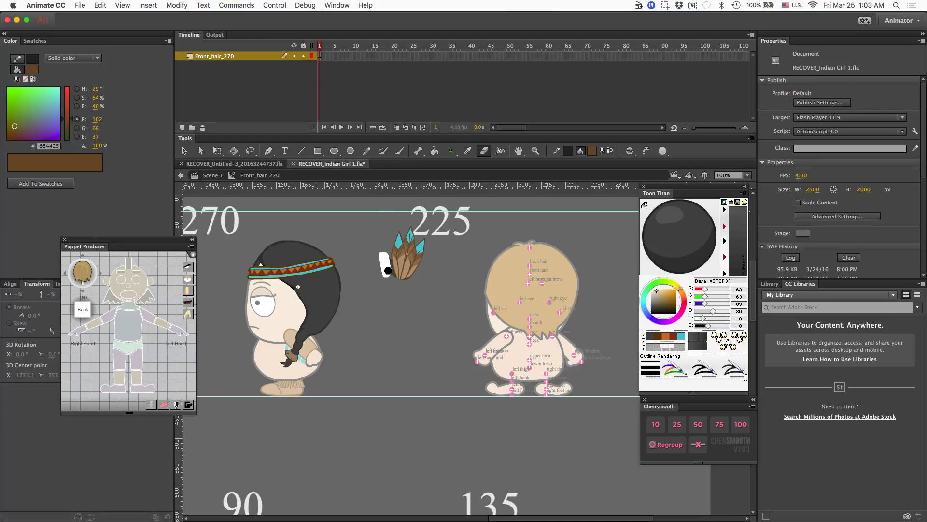
drag(387, 260, 395, 298)
drag(387, 260, 395, 290)
Step: Select the cleaned feathers with the Lasso and move them onto the rear part of the 270-degree headband
key(l)
mouse_move(440, 241)
mouse_down()
mouse_move(398, 227)
mouse_move(435, 273)
mouse_move(442, 264)
mouse_move(405, 222)
mouse_move(446, 257)
mouse_move(434, 209)
mouse_up()
click(441, 257)
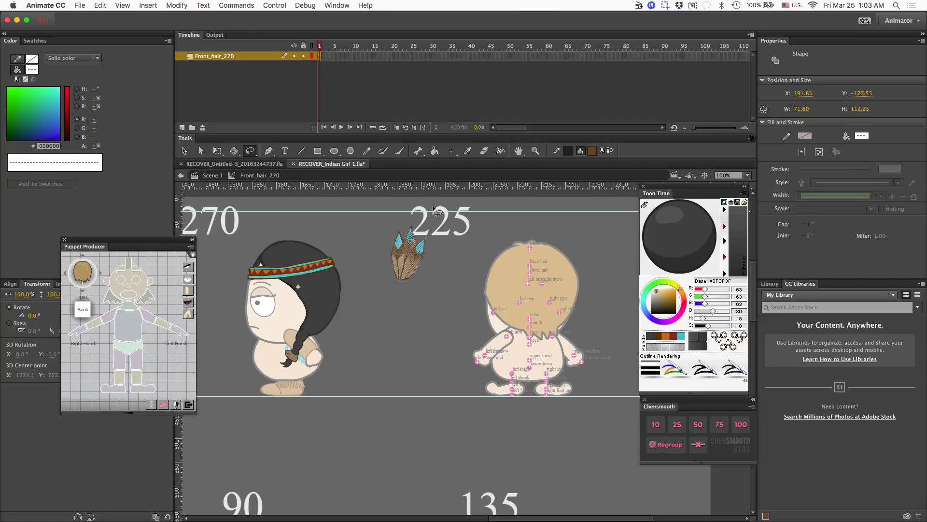
scroll(435, 209, left, 10)
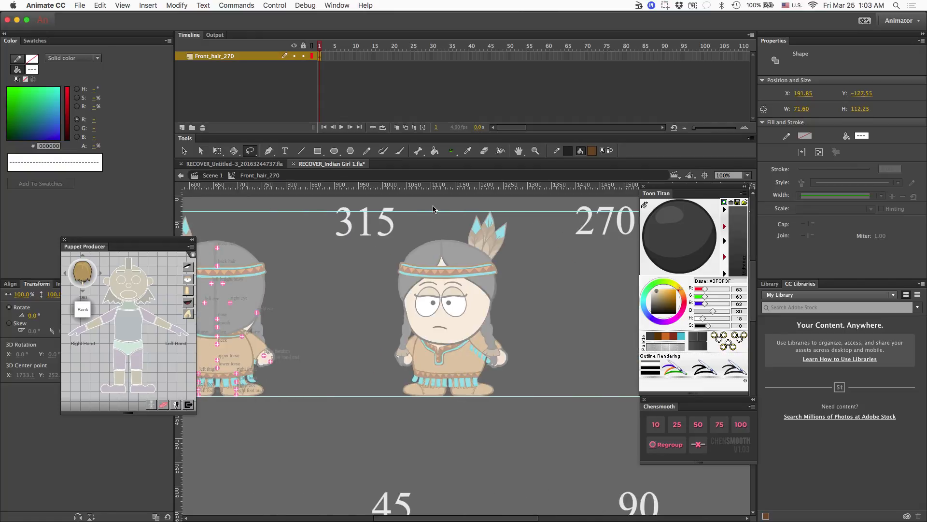
scroll(522, 215, right, 3)
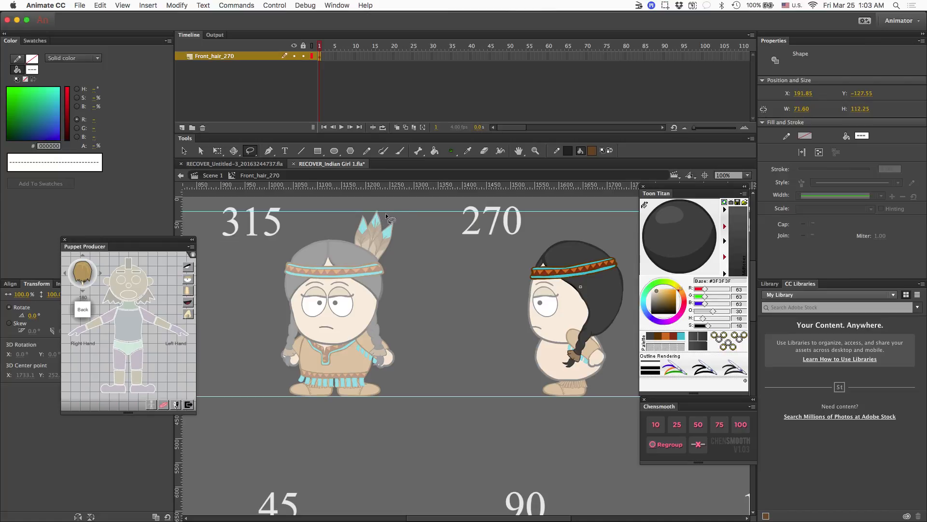
scroll(456, 200, right, 4)
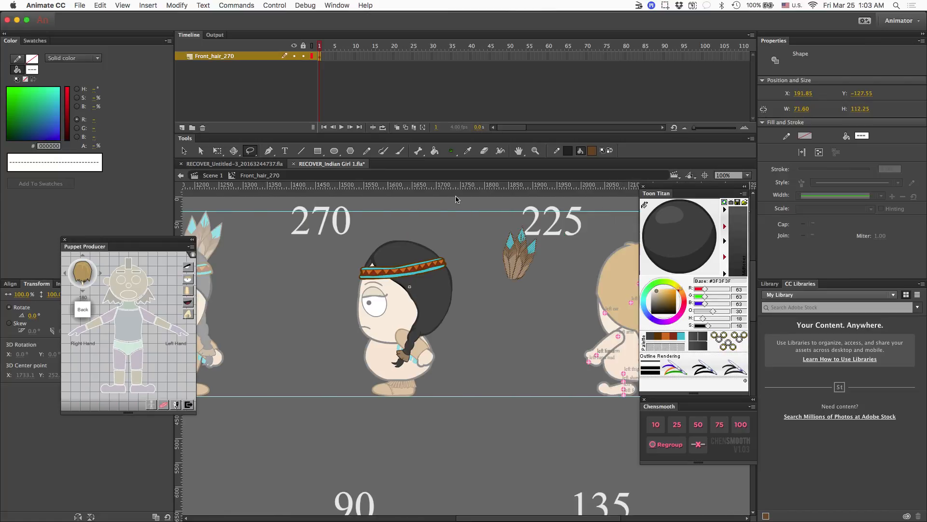
drag(521, 263, 433, 245)
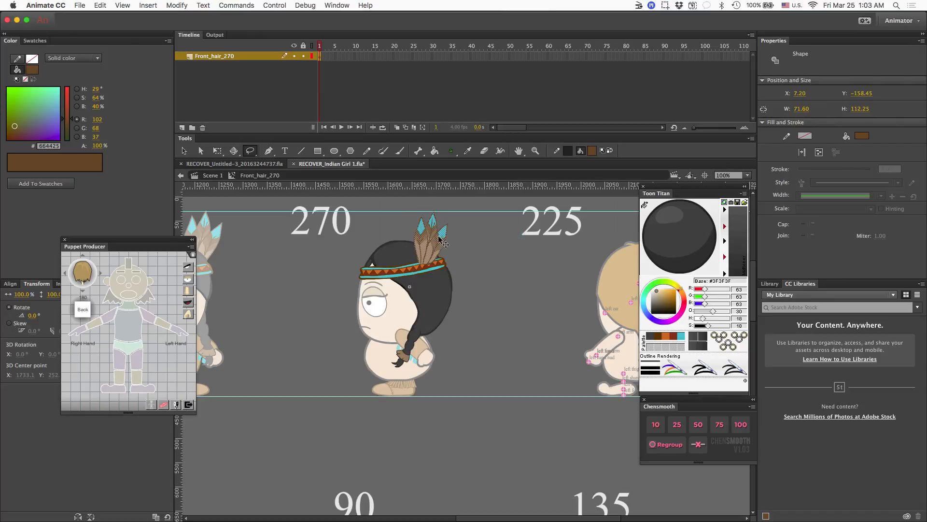
Step: Compare the feather placement with the other views and shift the feathers farther back to X 26.15, Y -159.45
scroll(452, 230, left, 10)
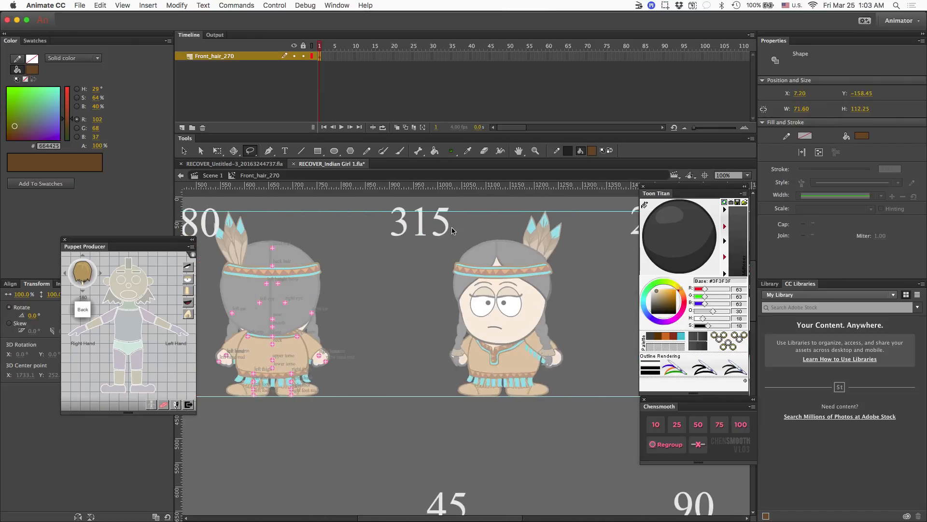
scroll(452, 230, left, 10)
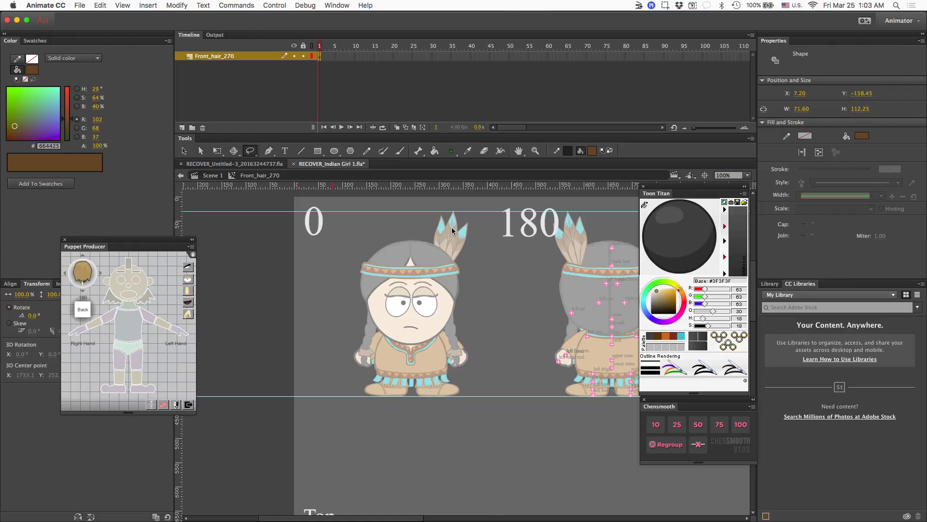
scroll(453, 231, right, 20)
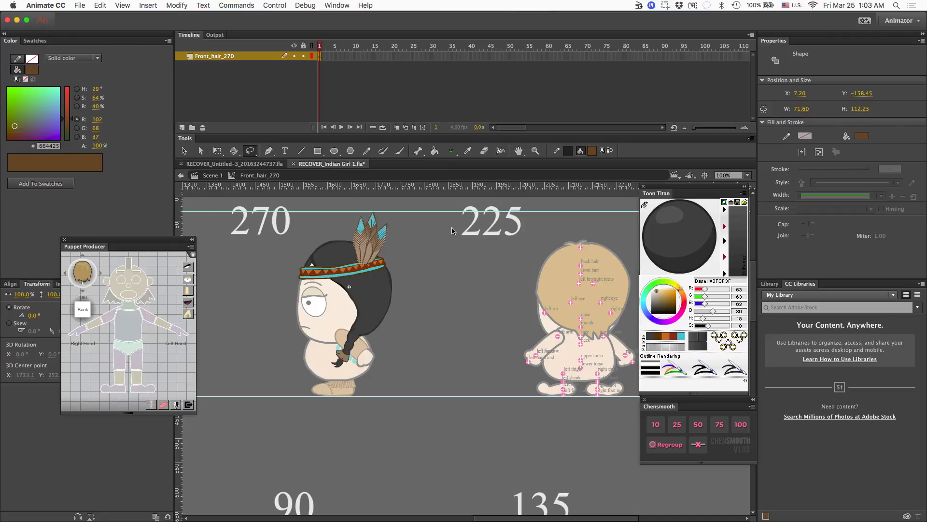
drag(369, 256, 381, 251)
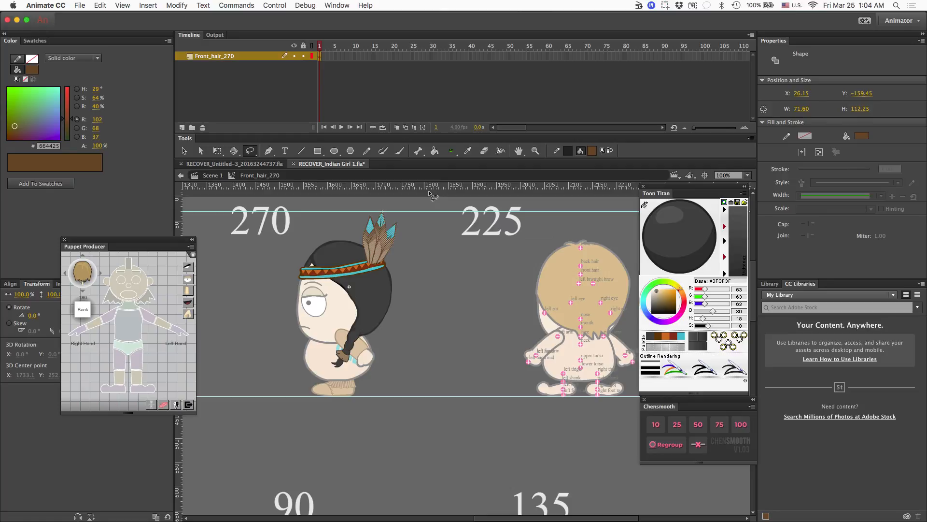
Step: Move the feathers in place onto a new layer above Front_hair_270, and display only the hair layer as outlines
key(super+x)
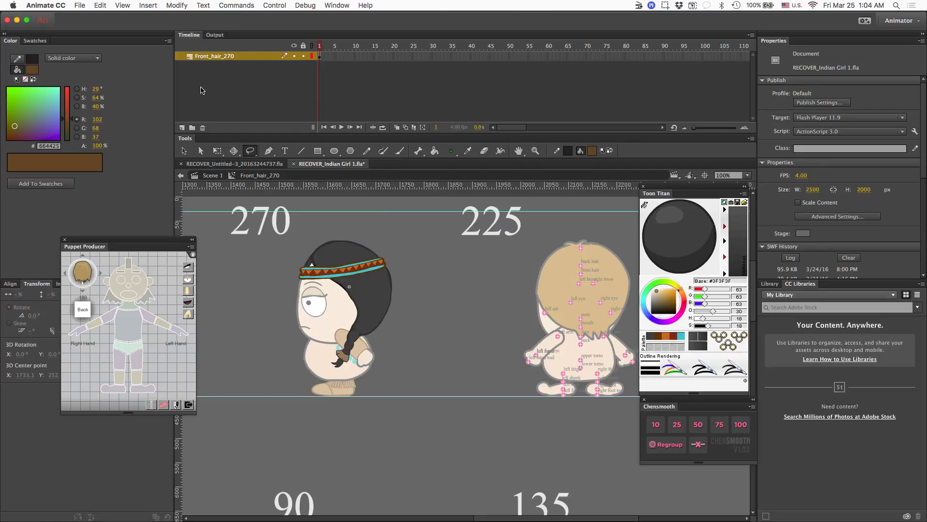
click(182, 128)
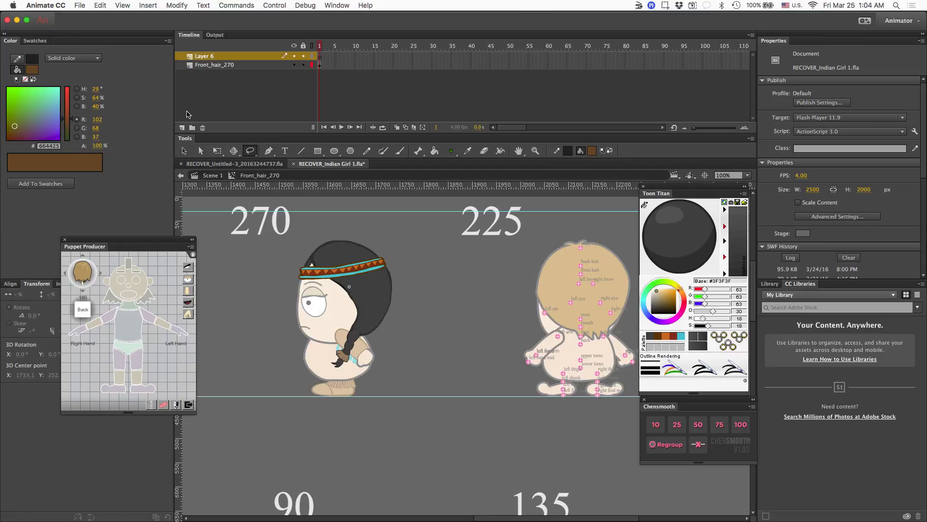
key(super+shift+v)
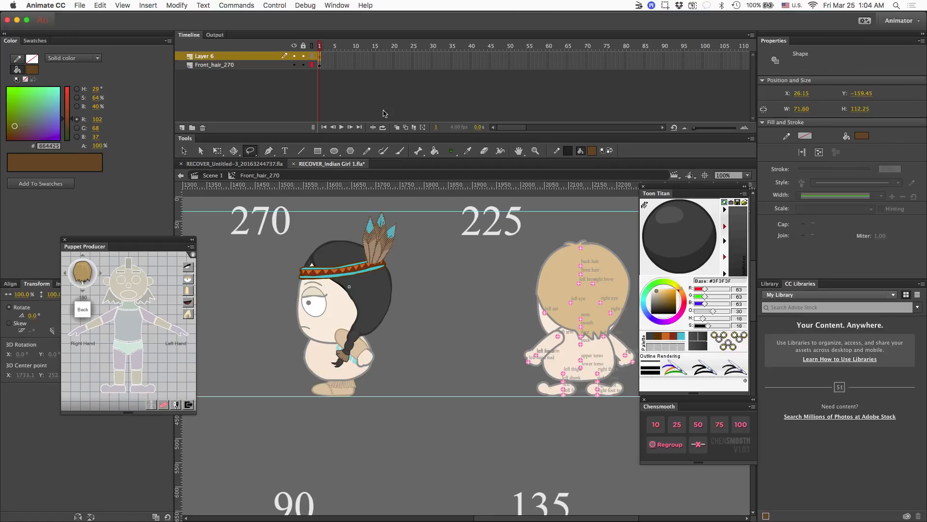
click(314, 46)
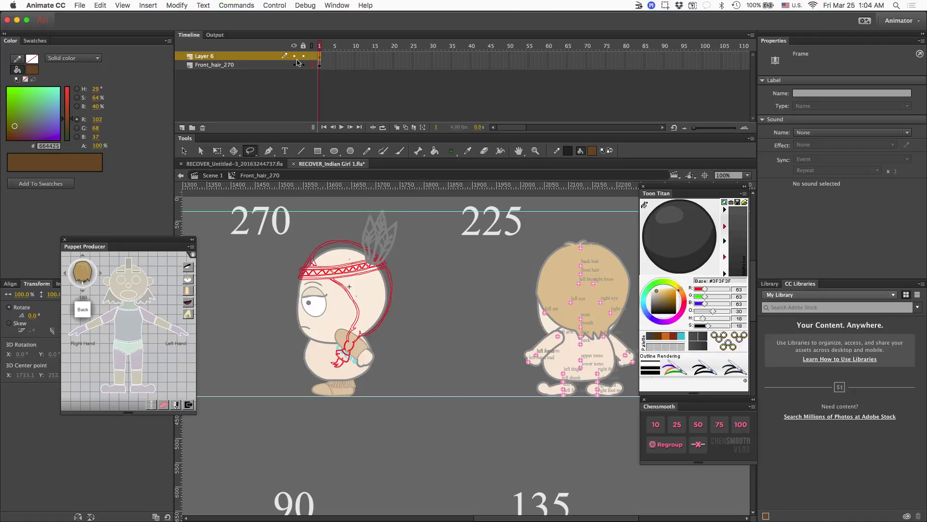
click(314, 57)
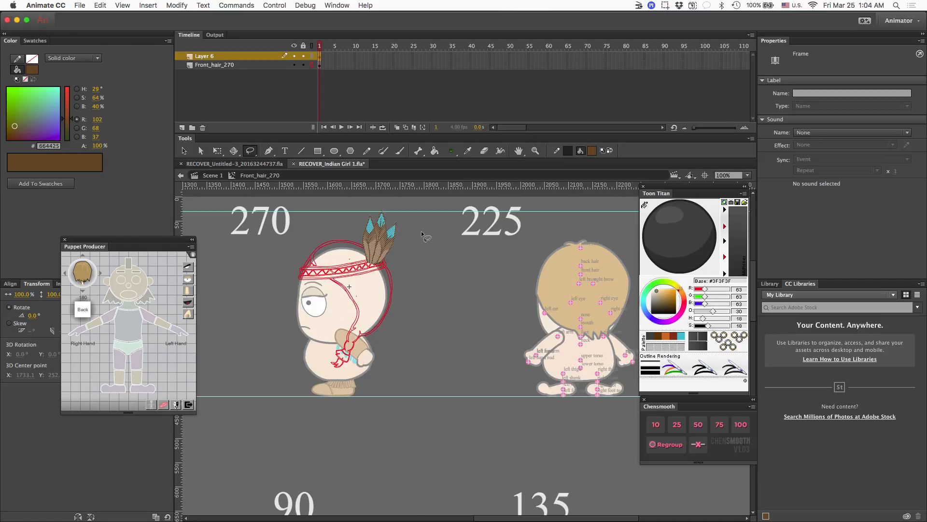
Step: Try to erase the feather bases where they overlap the headband outline
key(super+equal)
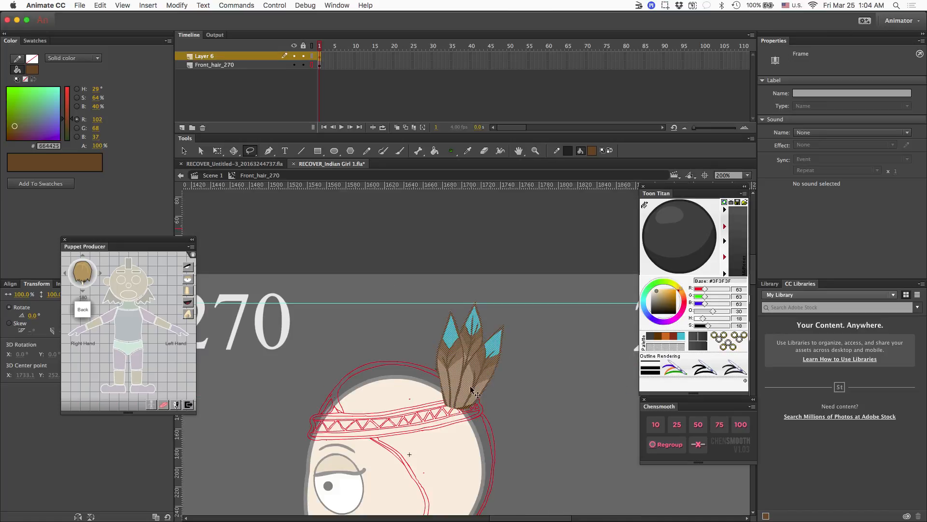
key(e)
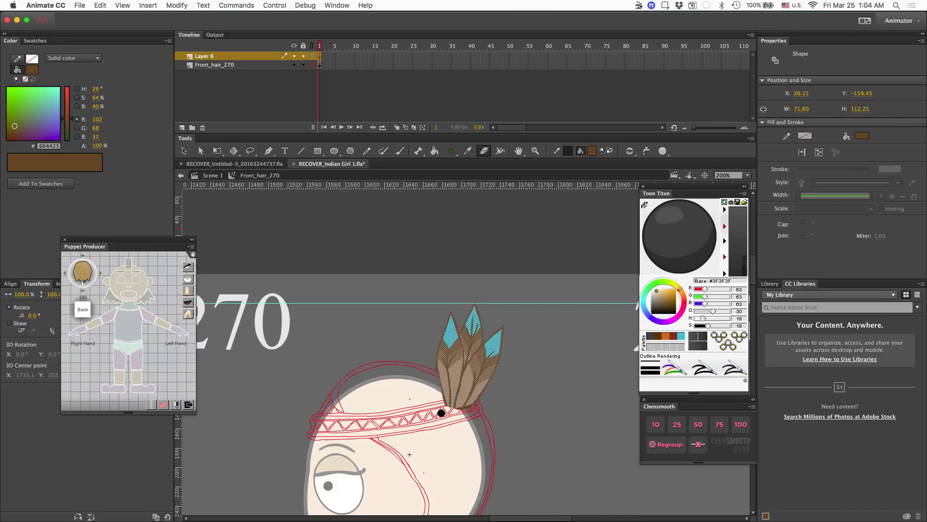
drag(441, 406, 482, 401)
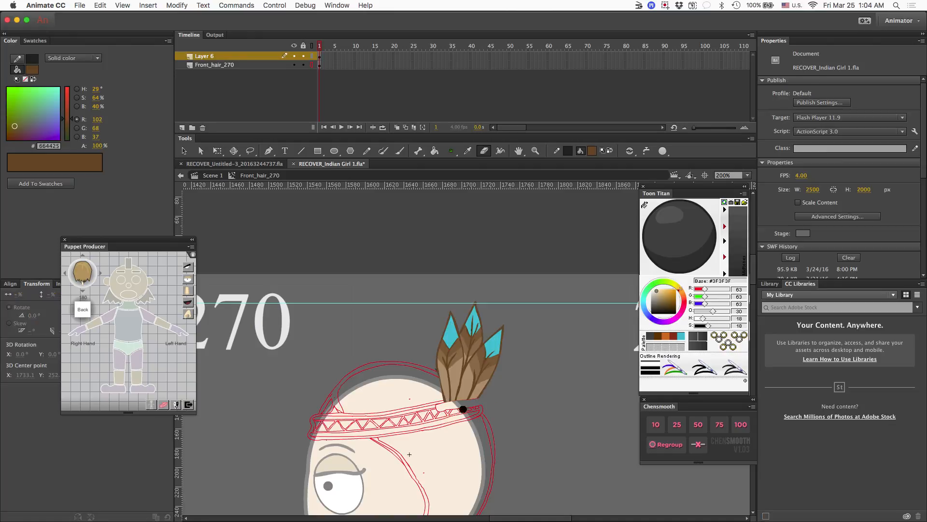
click(488, 379)
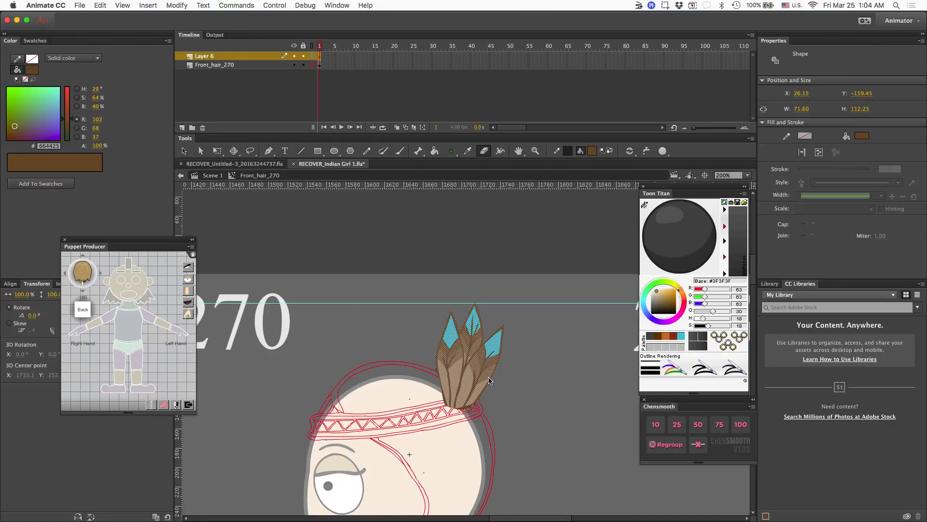
Step: Lock the Front_hair_270 layer and erase the feather bases where they overlap the headband
click(303, 65)
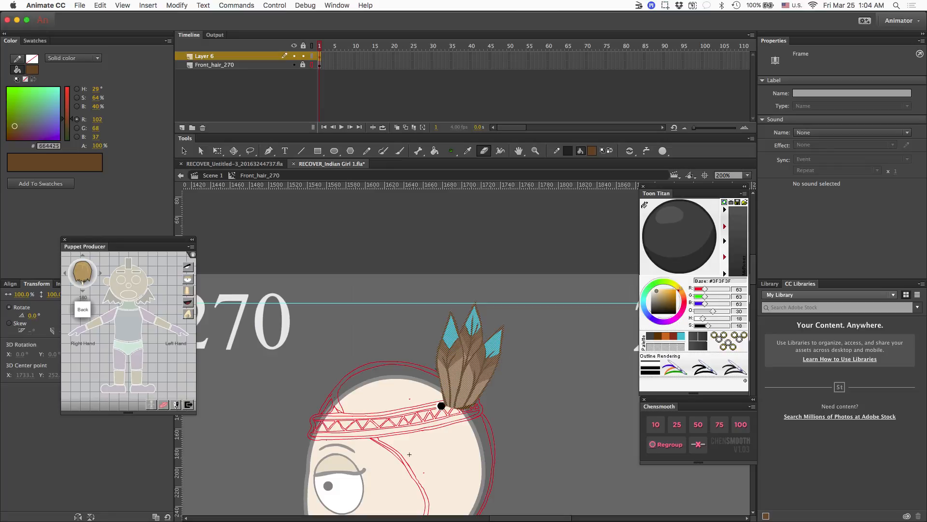
mouse_move(453, 405)
mouse_down()
mouse_move(488, 398)
mouse_move(471, 408)
mouse_move(482, 397)
mouse_move(447, 405)
mouse_move(479, 397)
mouse_up()
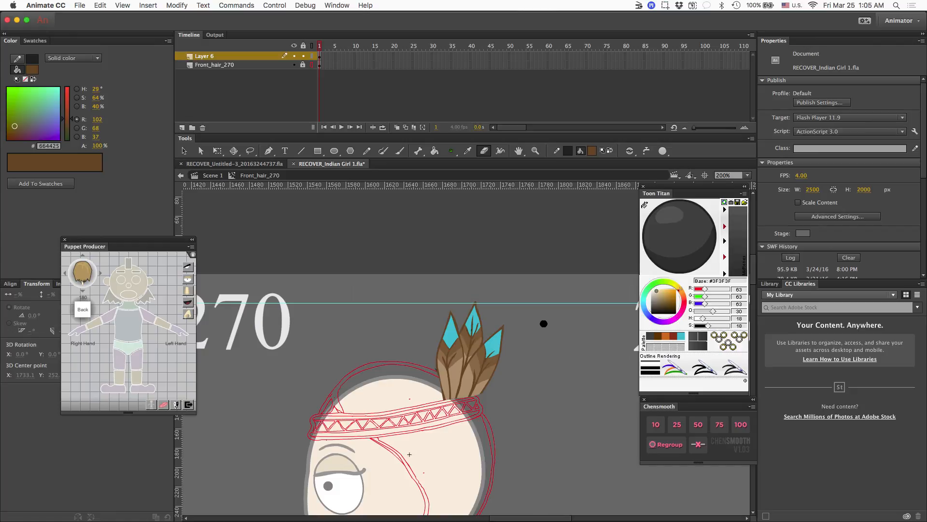
Step: Sample the feathers' brown and load #664425 as the Toon Titan base color for the Brush
key(b)
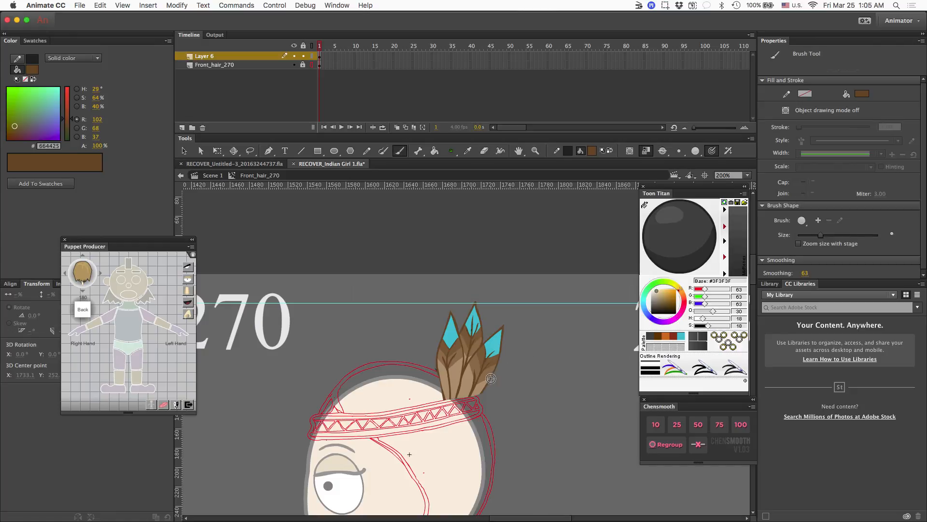
key(i)
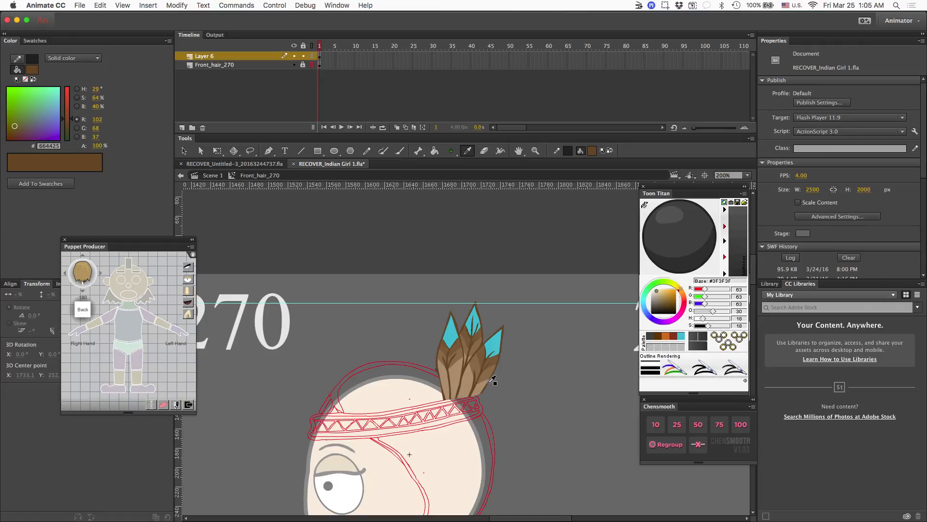
click(479, 379)
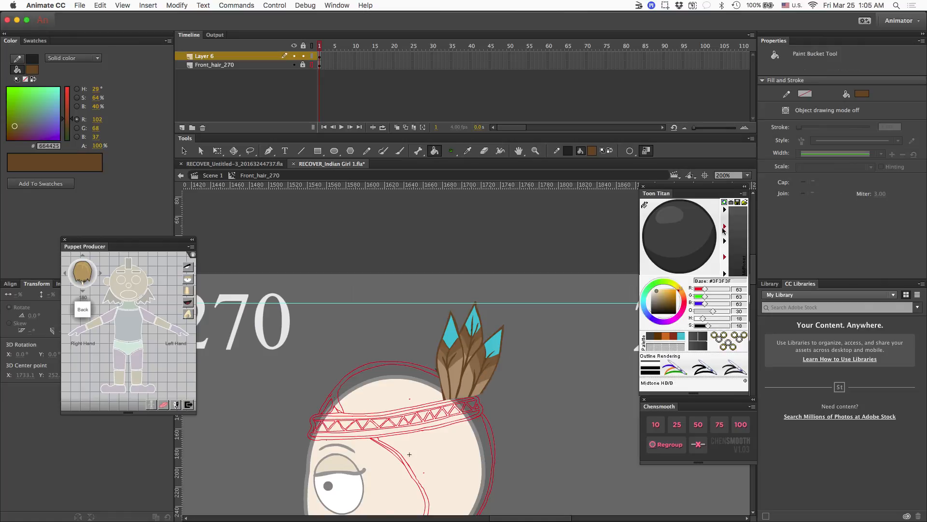
click(649, 209)
click(650, 348)
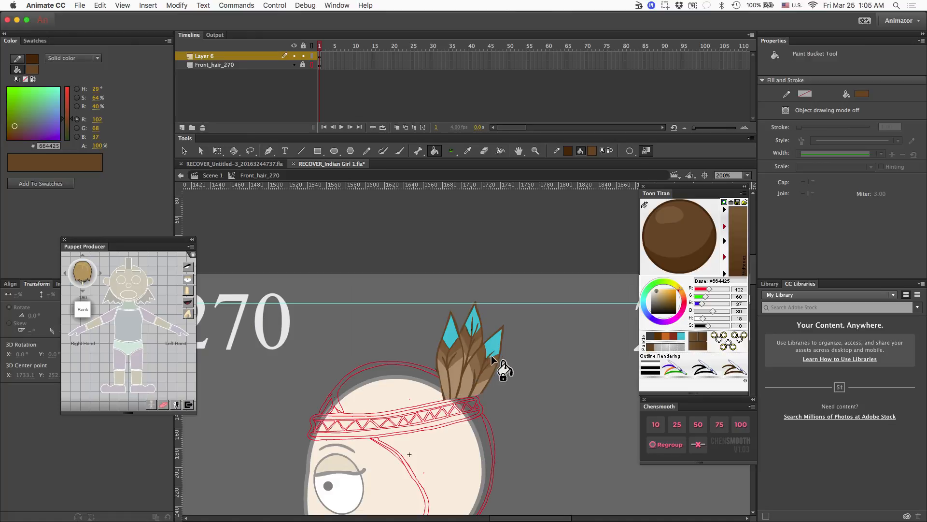
click(399, 151)
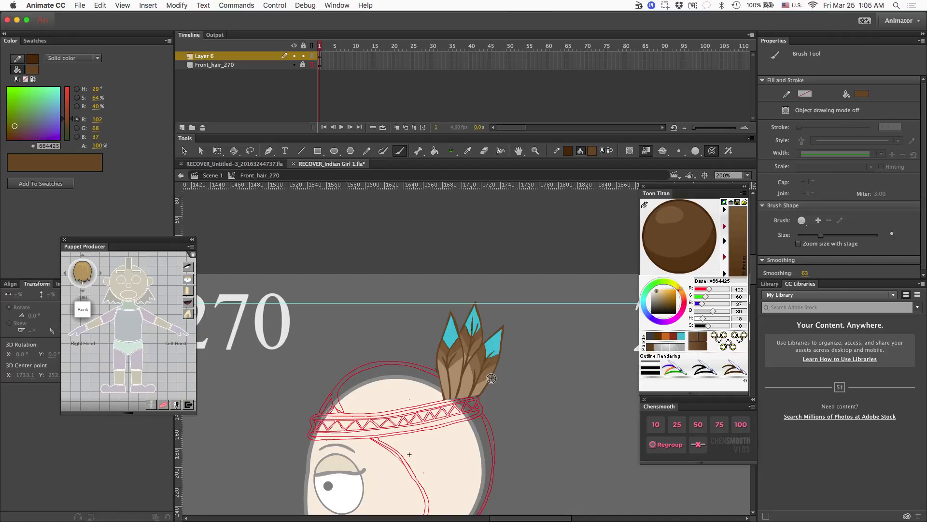
Step: Display the Front_hair_270 layer in full color instead of outlines and bring the feathers back into view
scroll(491, 379, down, 3)
scroll(492, 381, down, 6)
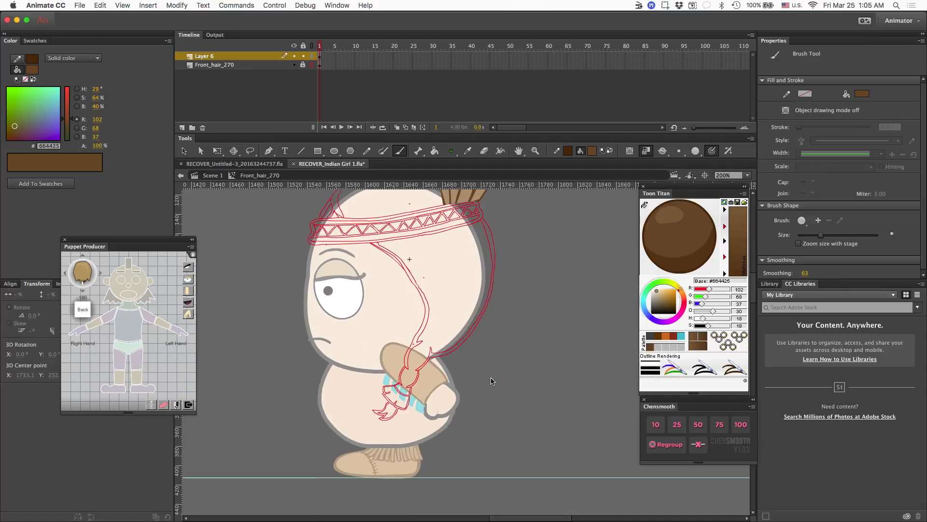
click(312, 43)
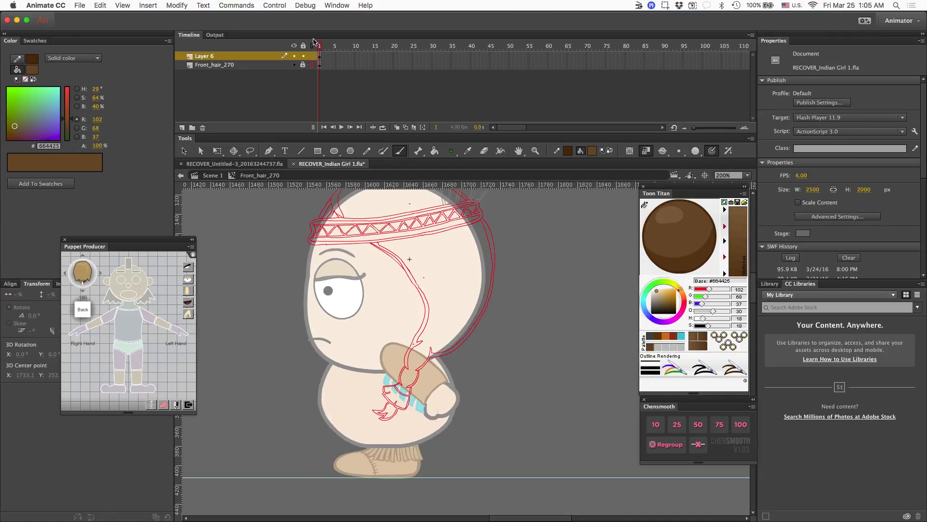
click(314, 45)
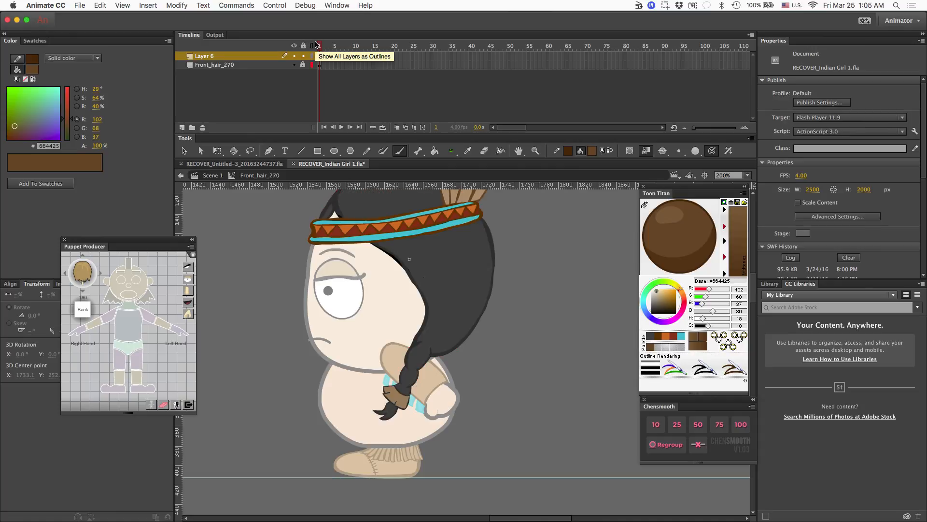
scroll(503, 307, up, 5)
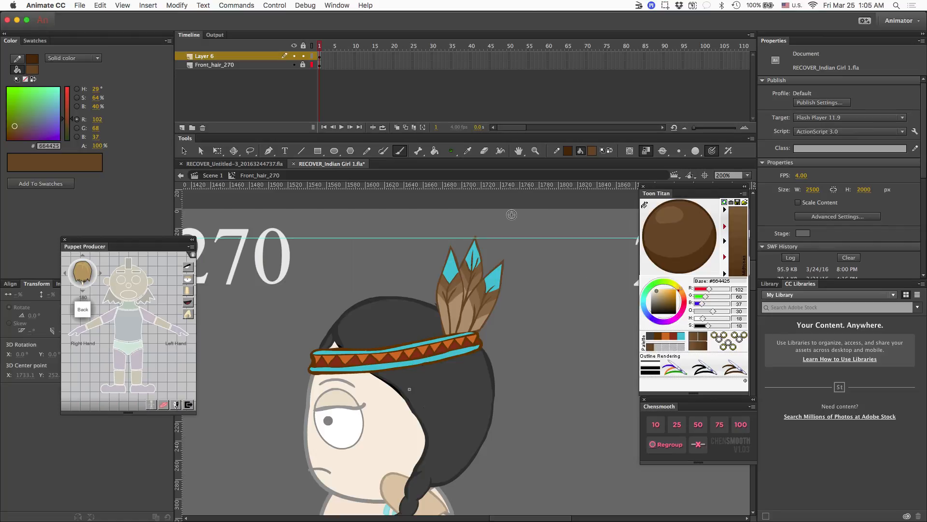
Step: Paint the brown outline along the rear feather from its tip down to the headband, cleaning it with the Eraser
key(e)
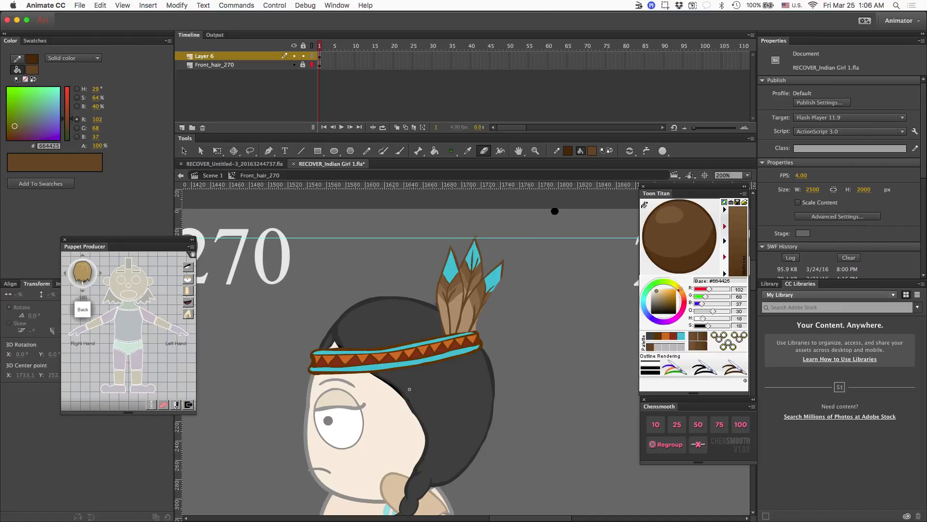
key(b)
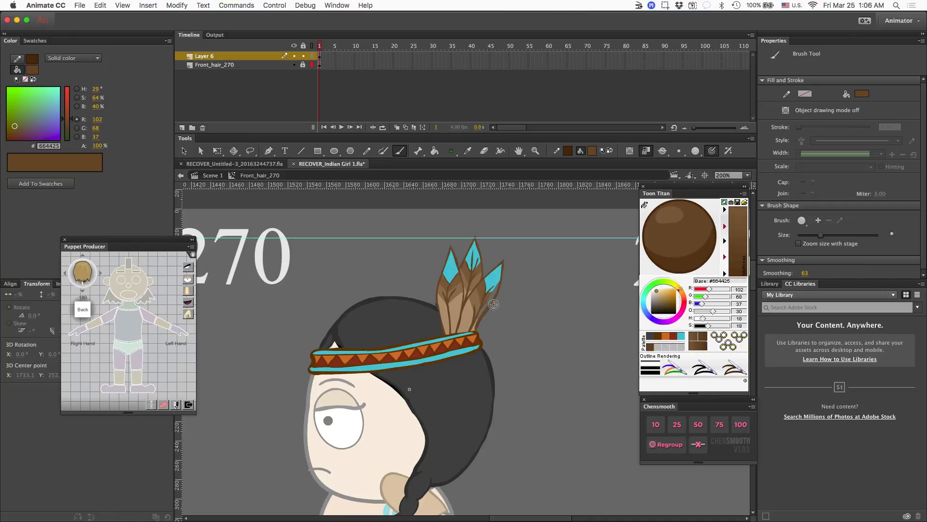
drag(504, 262, 501, 269)
drag(474, 328, 472, 331)
key(e)
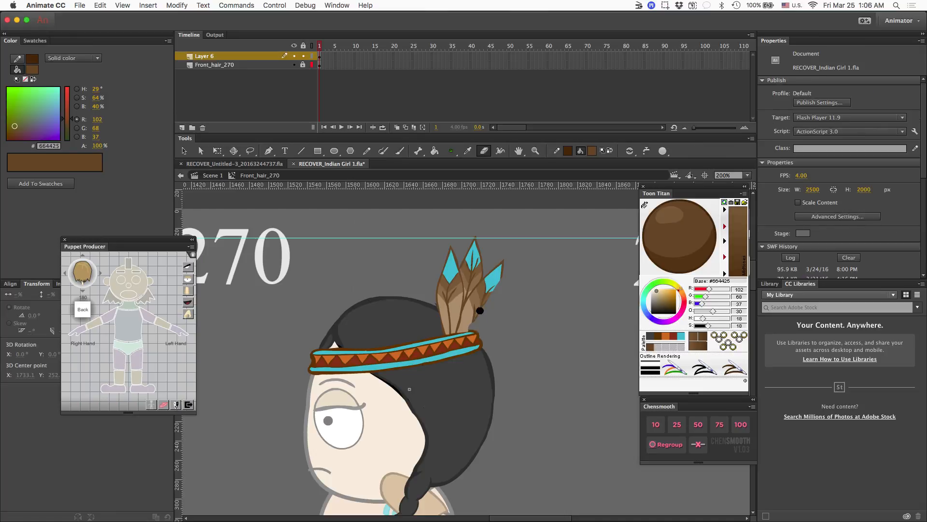
key(b)
Step: Retouch the rear feather with its sampled colors: turquoise #1FC1D0, brown #785637 and light brown #AE8C6D
alt+click(492, 290)
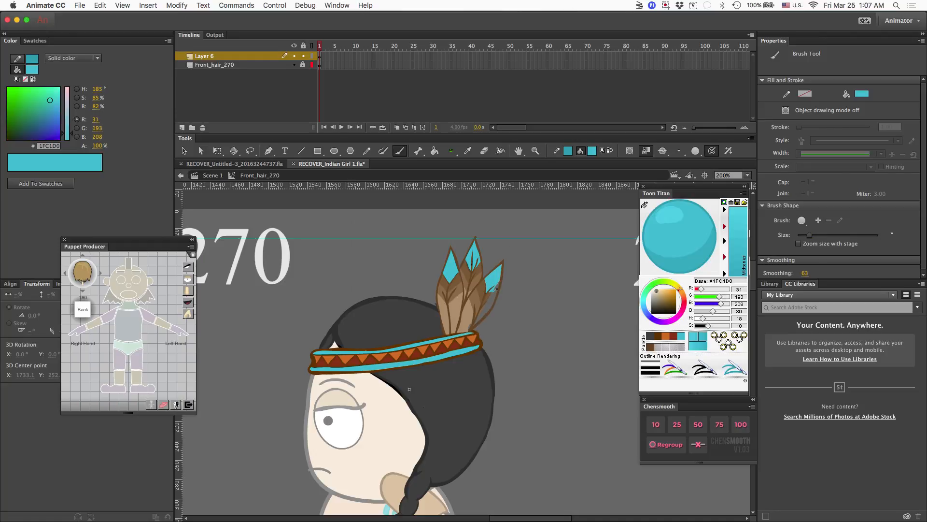
alt+click(486, 301)
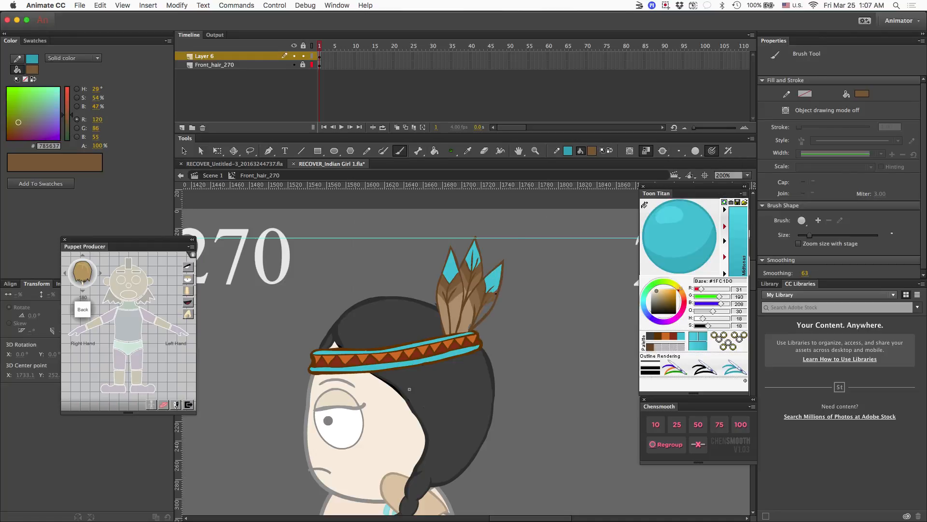
alt+click(483, 277)
key(e)
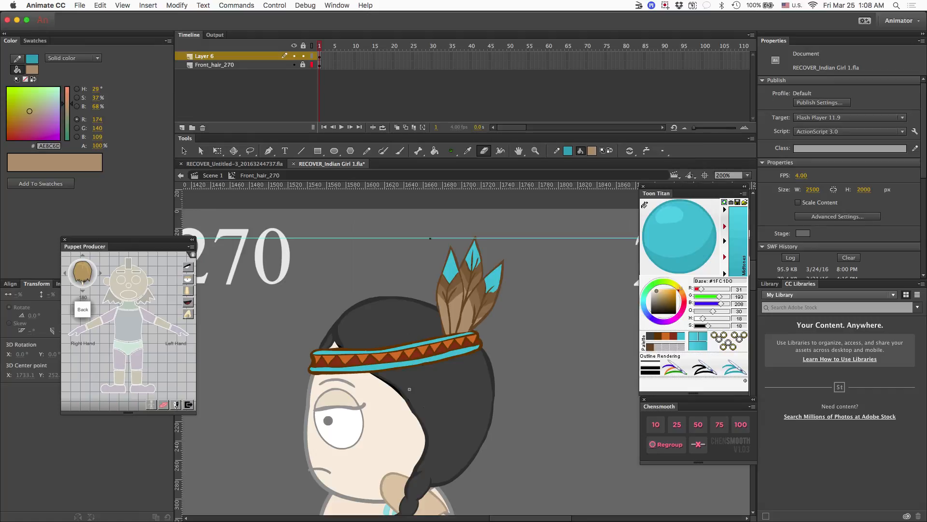
Step: Load the dark brown #613200 as the brush color, adjust the brush options and return to Scene 1
click(658, 336)
key(b)
click(663, 151)
click(696, 174)
key(super+minus)
key(super+minus)
key(v)
double_click(504, 355)
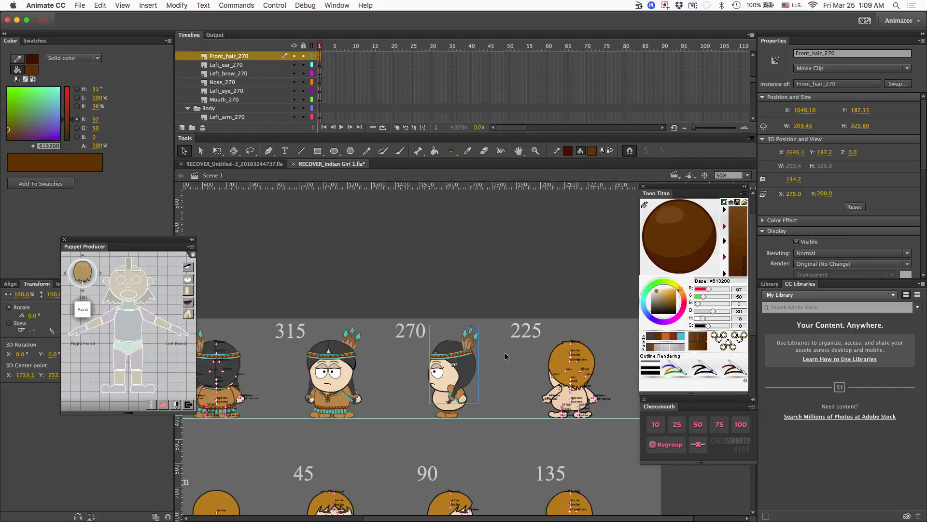
click(493, 386)
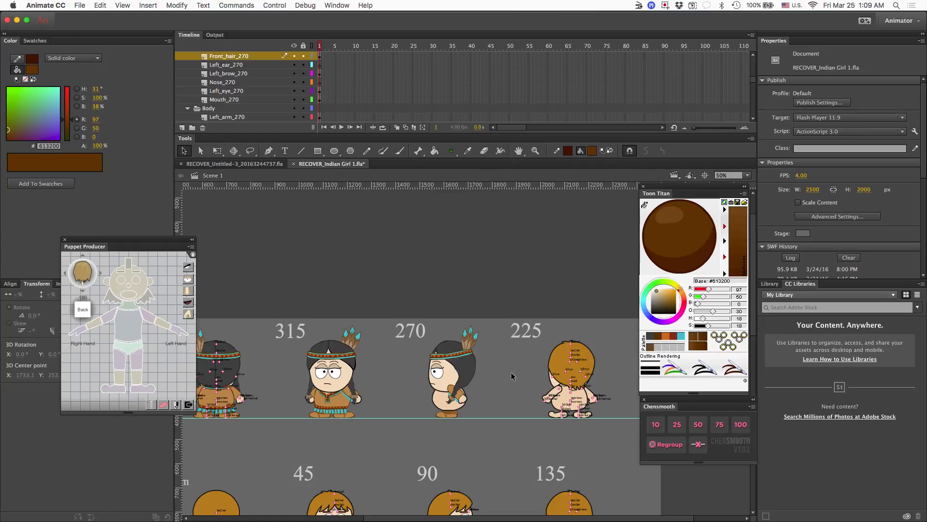
key(super+equal)
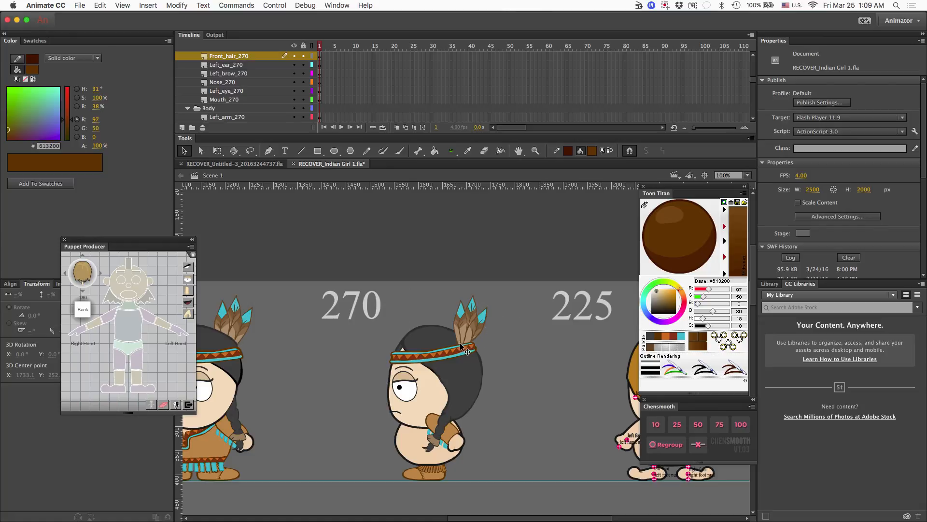
key(l)
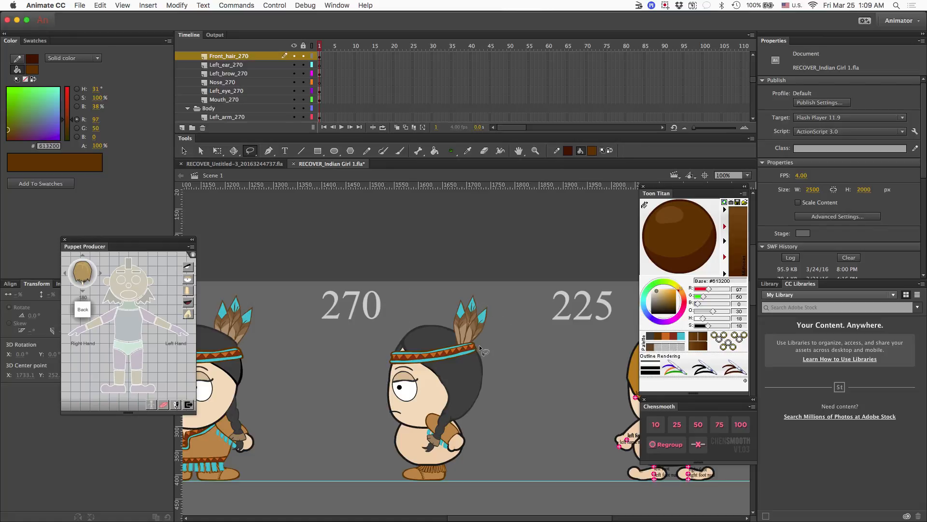
mouse_move(483, 343)
mouse_down()
mouse_move(428, 349)
mouse_move(428, 361)
mouse_move(480, 351)
mouse_move(476, 341)
mouse_move(429, 351)
mouse_move(485, 339)
mouse_up()
key(Escape)
Step: Reopen Front_hair_270, hide the feather layer, and lasso the rear half of the headband with the hair around it
key(v)
double_click(463, 353)
key(l)
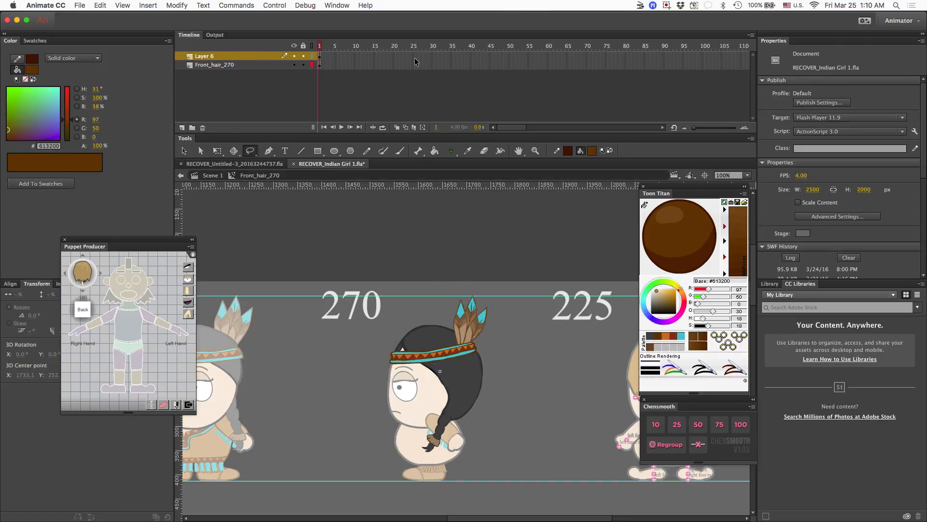
click(294, 56)
click(478, 338)
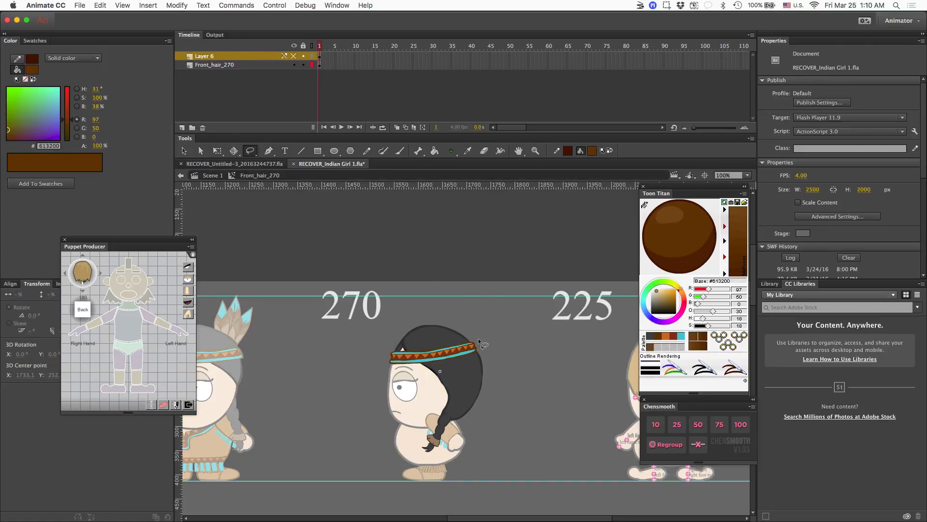
key(super+a)
key(super+shift+a)
mouse_move(480, 341)
mouse_down()
mouse_move(485, 351)
mouse_move(481, 342)
mouse_up()
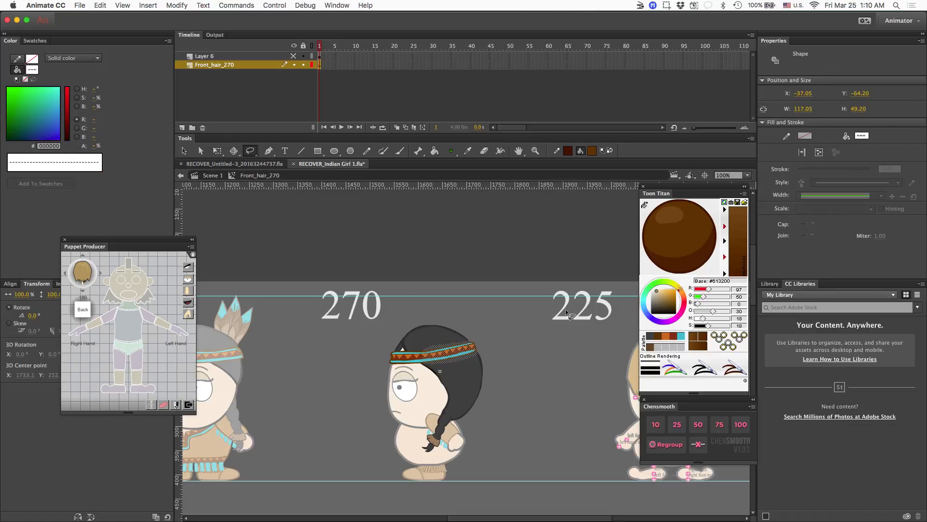
Step: Start Free Transform on the selected rear headband section and place its pivot point at the section's front end
click(217, 151)
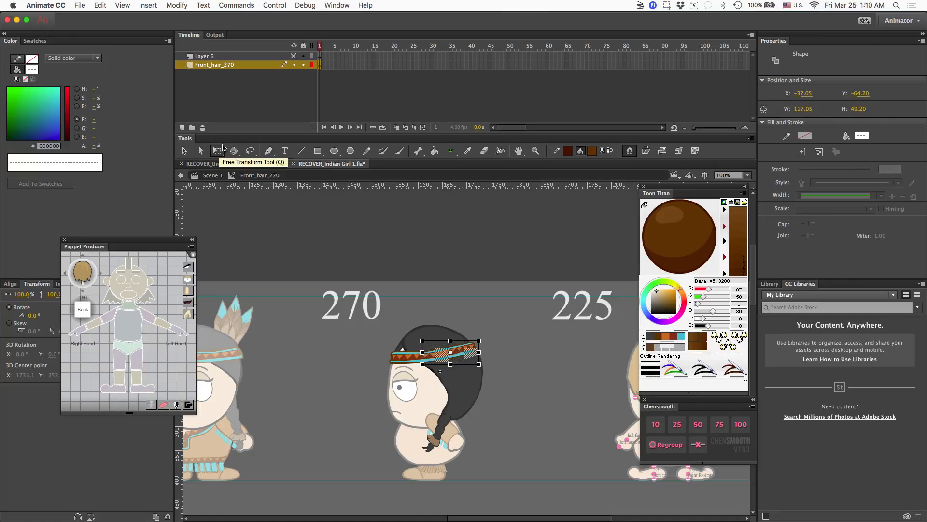
drag(451, 353, 425, 358)
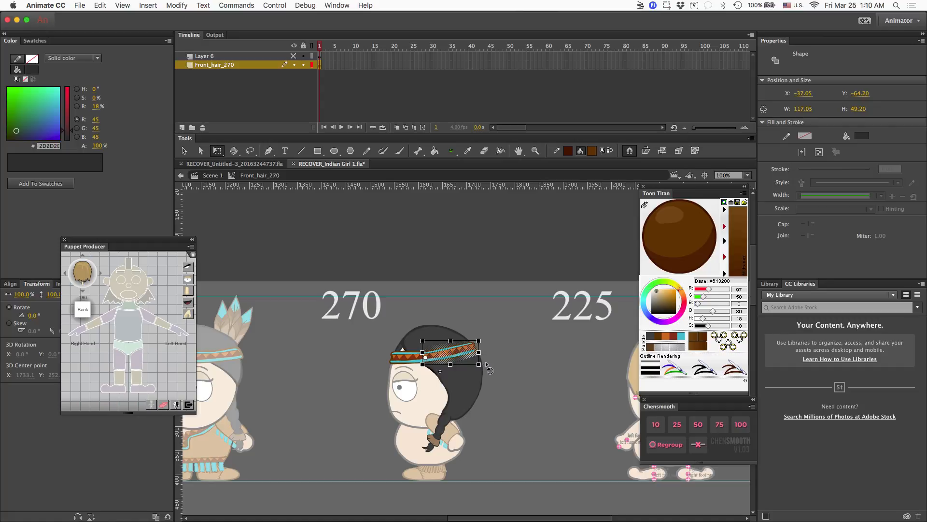
Step: Try to rotate the rear headband section 5.7 degrees around the pivot at its front end
drag(484, 368, 485, 370)
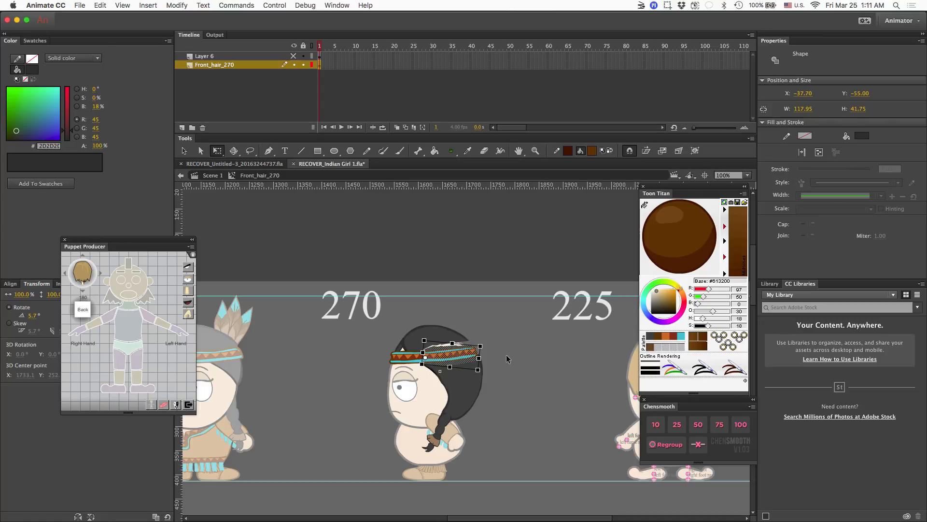
click(506, 359)
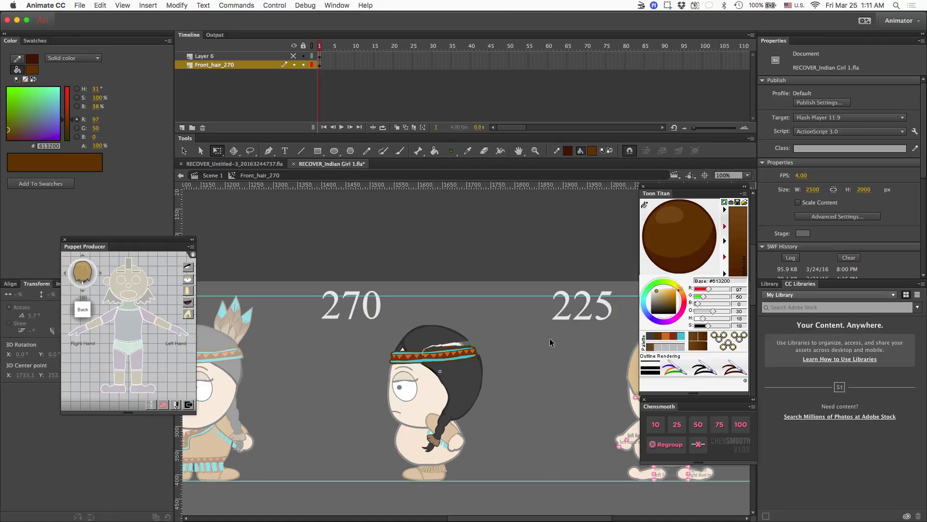
key(super+z)
key(super+z)
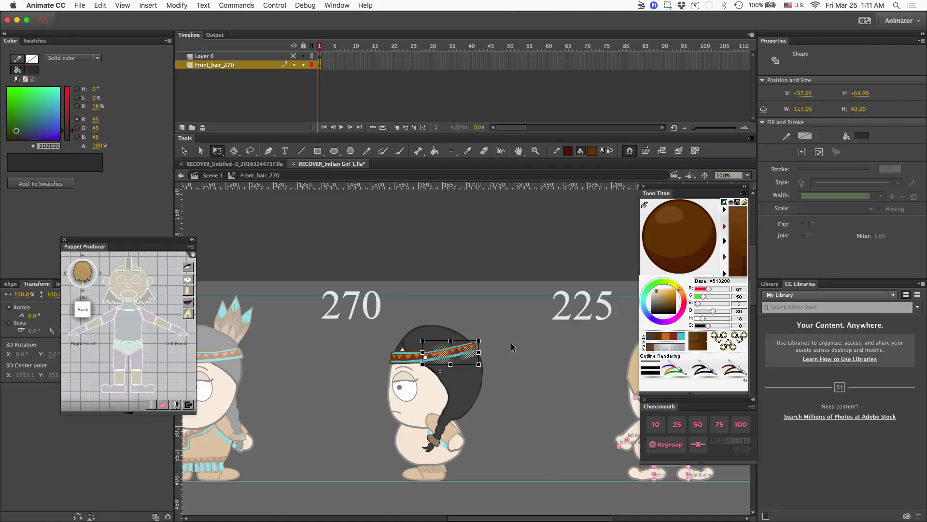
Step: Rotate the rear headband section 2.0 degrees around its front end and deselect it
key(super+equal)
key(super+equal)
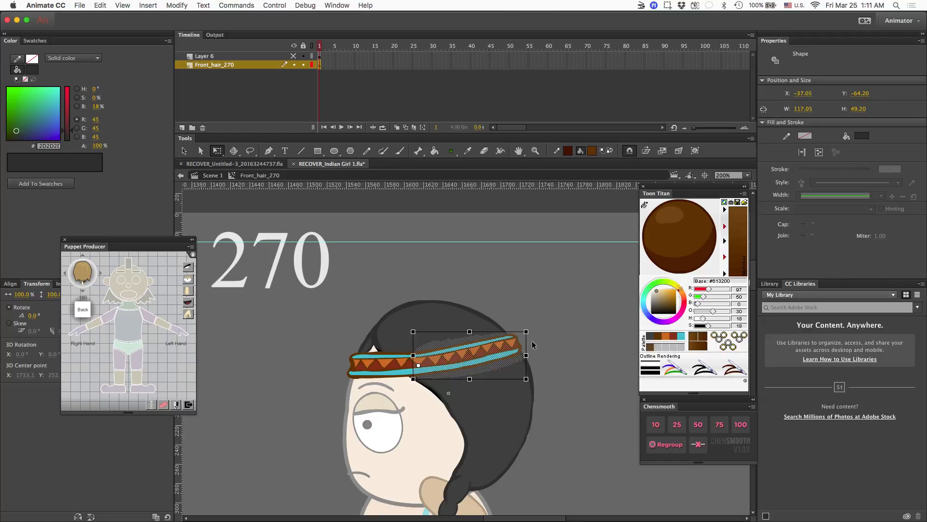
click(590, 349)
click(555, 333)
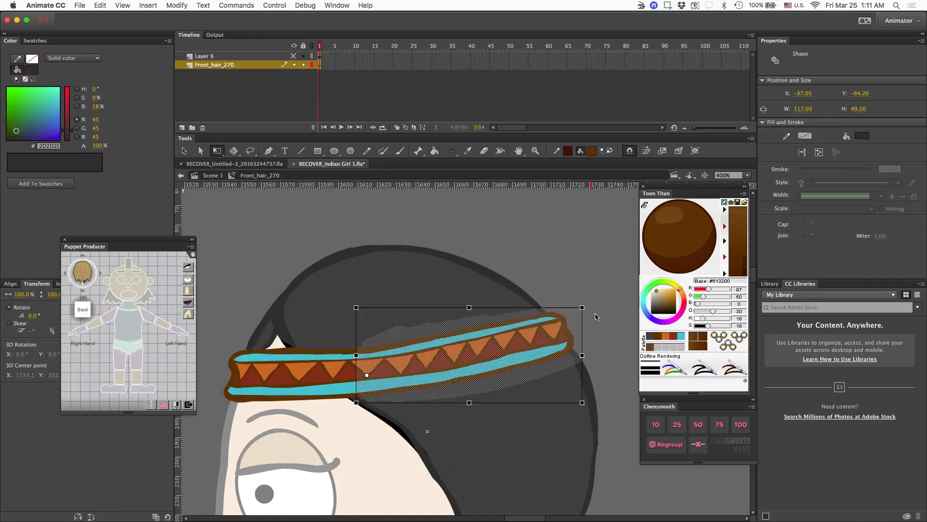
drag(588, 306, 591, 312)
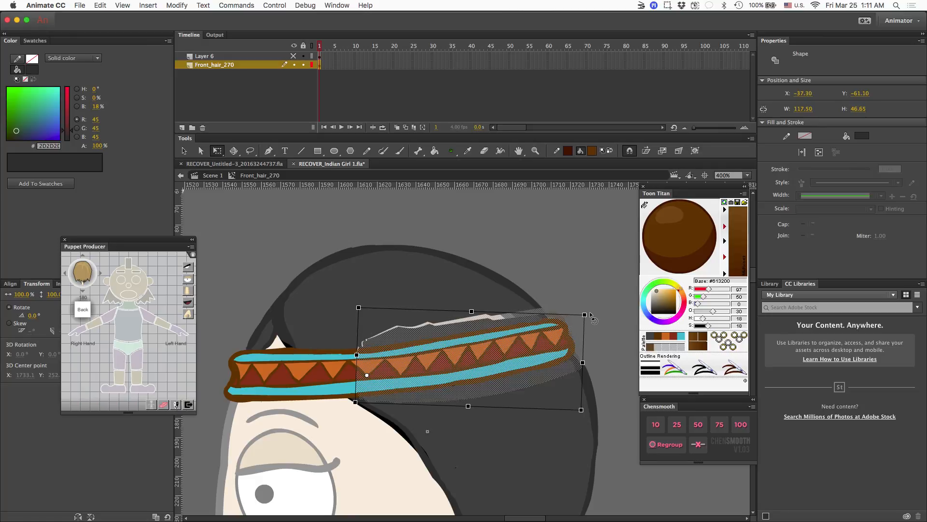
drag(590, 312, 590, 314)
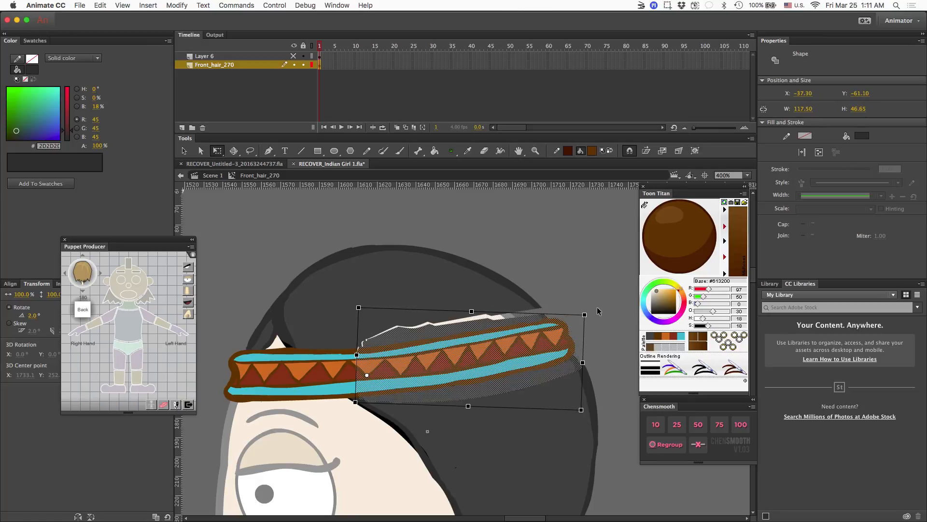
click(576, 299)
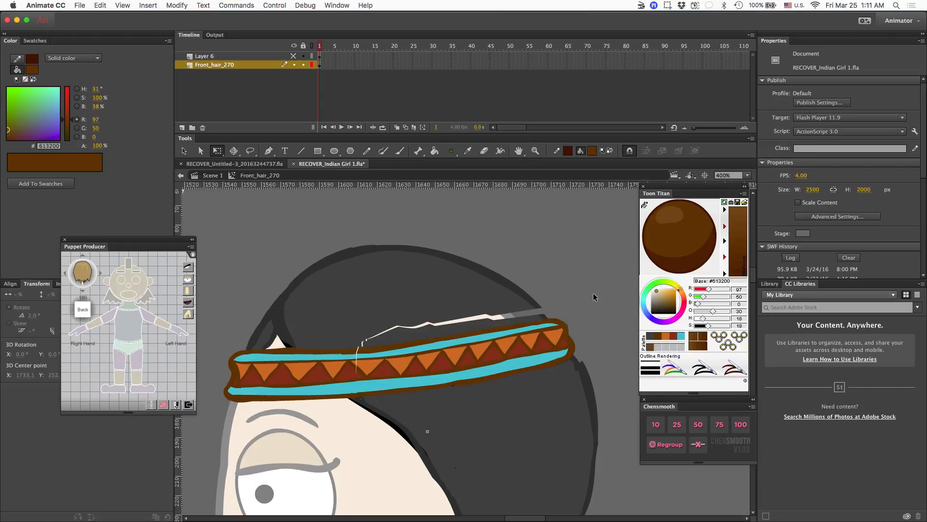
Step: Paint over the gap above the headband and touch up the rear hair outline in dark gray with the Brush
scroll(593, 292, down, 5)
scroll(593, 293, left, 3)
key(b)
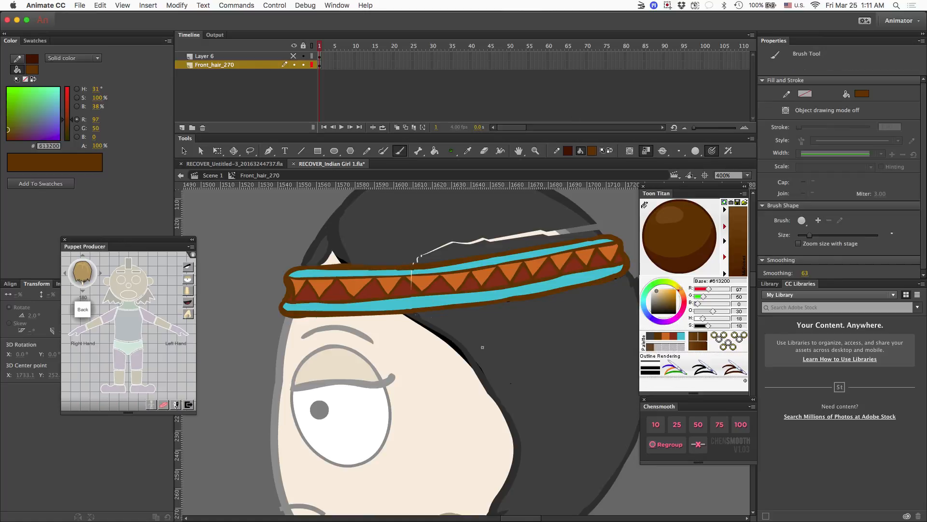
click(651, 336)
drag(592, 223, 599, 230)
mouse_move(598, 230)
mouse_down()
mouse_move(485, 262)
mouse_move(309, 289)
mouse_up()
click(520, 306)
alt+click(462, 251)
click(304, 347)
drag(520, 313, 524, 344)
key(super+minus)
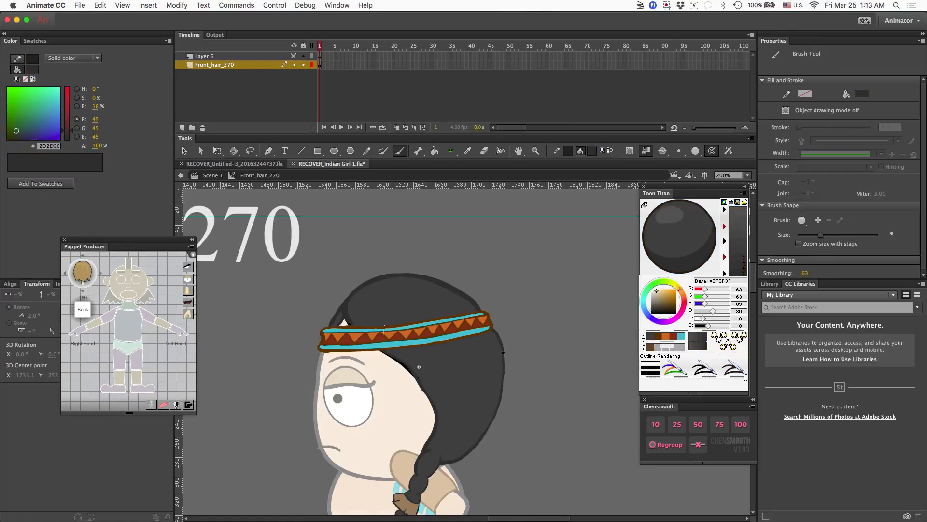
Step: Extend and round off the headband's rear end with a brown brush outline
key(e)
key(b)
mouse_move(488, 314)
mouse_down()
mouse_move(488, 329)
mouse_move(492, 314)
mouse_up()
click(682, 262)
click(657, 336)
drag(483, 330, 492, 323)
Step: Fill the stripes at the headband's extended rear end with teal using the Paint Bucket
click(681, 335)
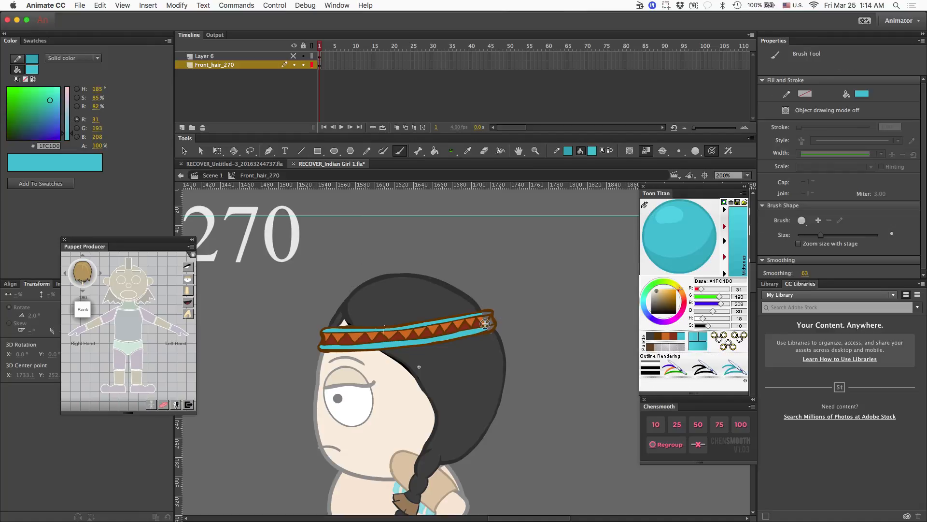
key(k)
click(487, 315)
click(490, 330)
click(665, 334)
click(658, 336)
Step: Touch up the headband's rear tip in orange, brown and teal, and repaint the dark hair edge beneath it
key(super+equal)
key(super+equal)
key(b)
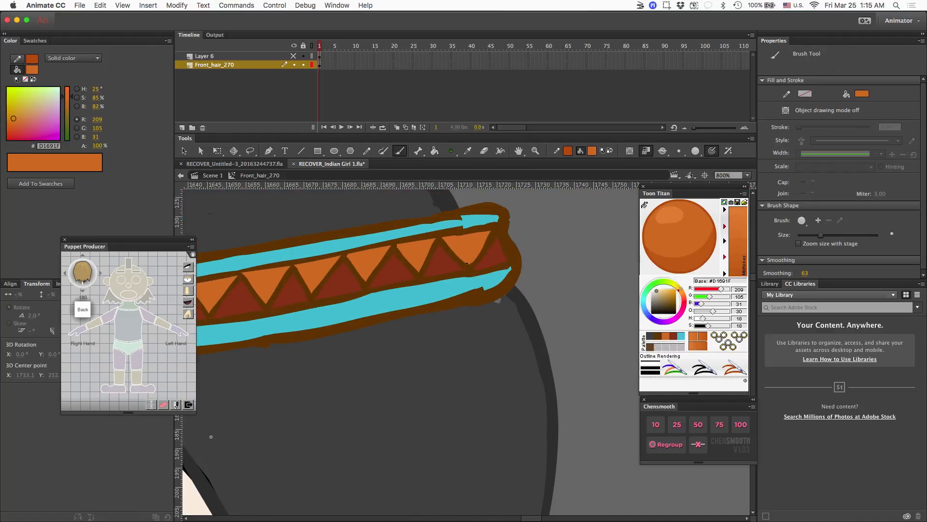
mouse_move(491, 288)
mouse_down()
mouse_move(507, 270)
mouse_move(440, 297)
mouse_up()
click(680, 336)
key(i)
click(499, 205)
click(400, 150)
click(680, 336)
drag(462, 220, 499, 216)
click(650, 336)
drag(498, 300, 506, 306)
Step: Retouch the hair edge in dark gray and the headband's remaining stripe gaps in teal, brown and orange
scroll(410, 292, up, 4)
scroll(409, 292, left, 10)
click(650, 335)
drag(367, 400, 388, 364)
scroll(409, 292, right, 4)
click(680, 335)
mouse_move(493, 419)
mouse_down()
mouse_move(542, 413)
mouse_move(530, 402)
mouse_up()
click(657, 336)
click(666, 336)
click(658, 336)
Step: Leave and reopen the Front_hair_270 symbol, and show the feather layer, Layer 6
key(super+minus)
key(super+minus)
key(super+minus)
key(v)
double_click(601, 321)
double_click(488, 382)
click(294, 56)
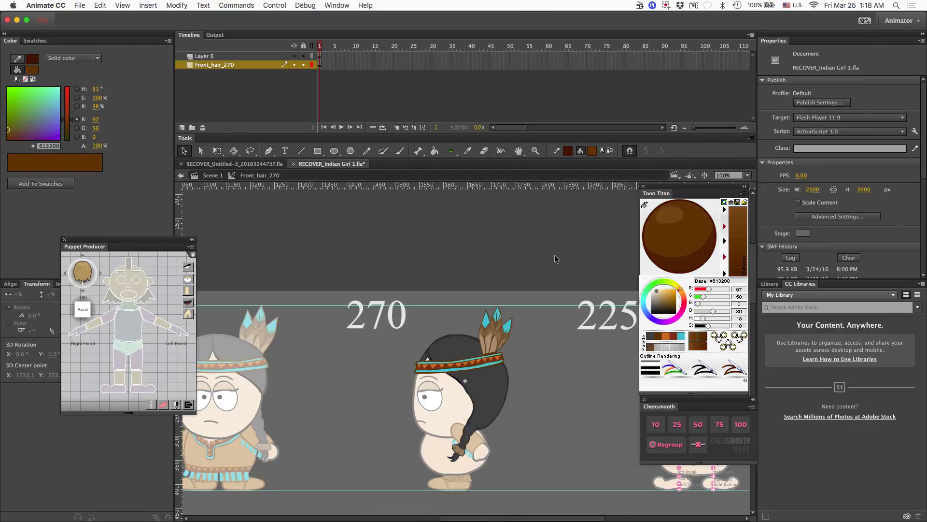
Step: Select all the feather artwork on Layer 6
key(super+equal)
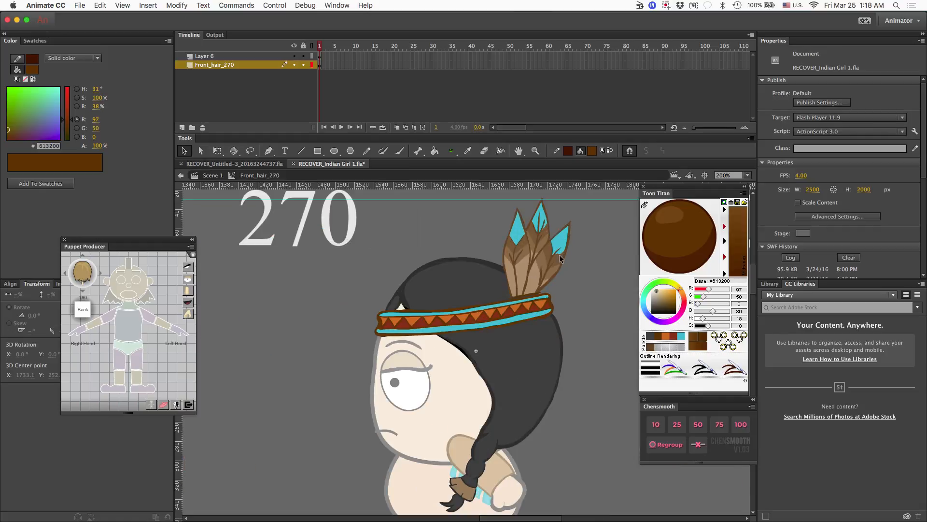
key(super+equal)
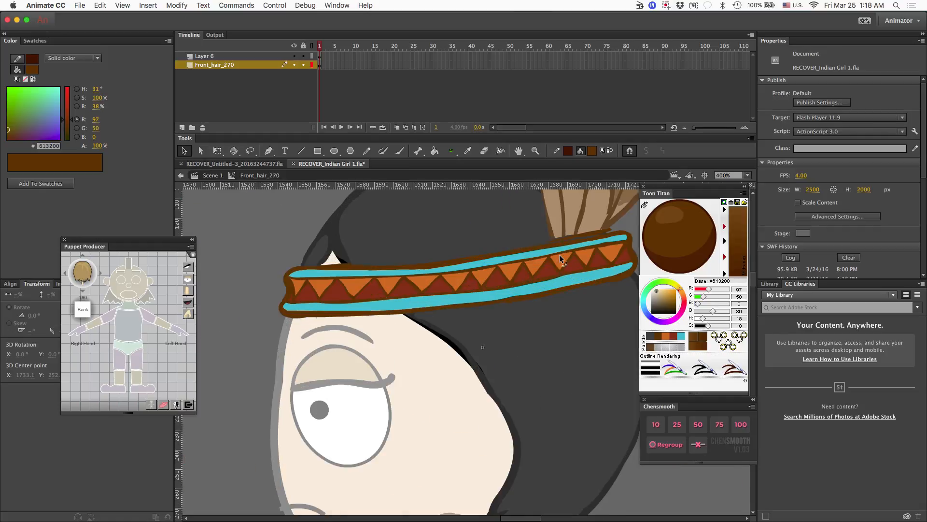
scroll(559, 254, up, 5)
scroll(559, 254, right, 4)
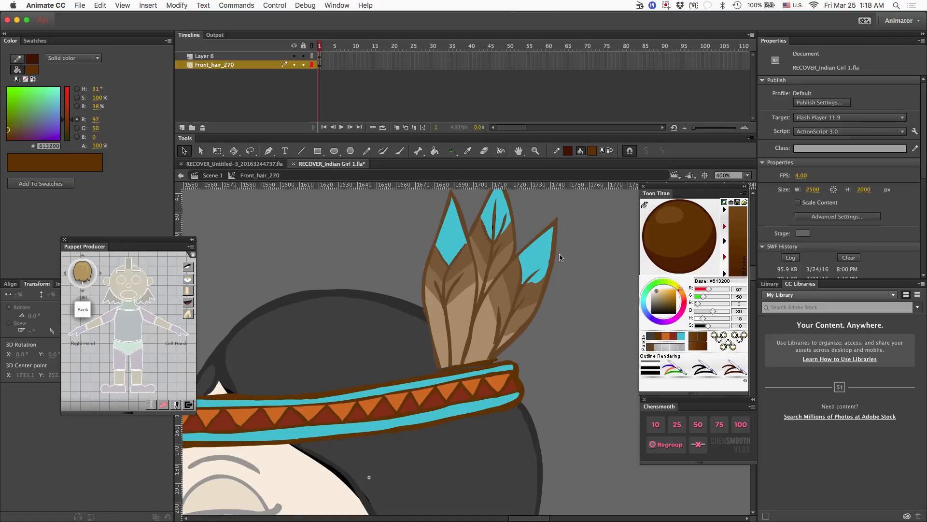
click(230, 55)
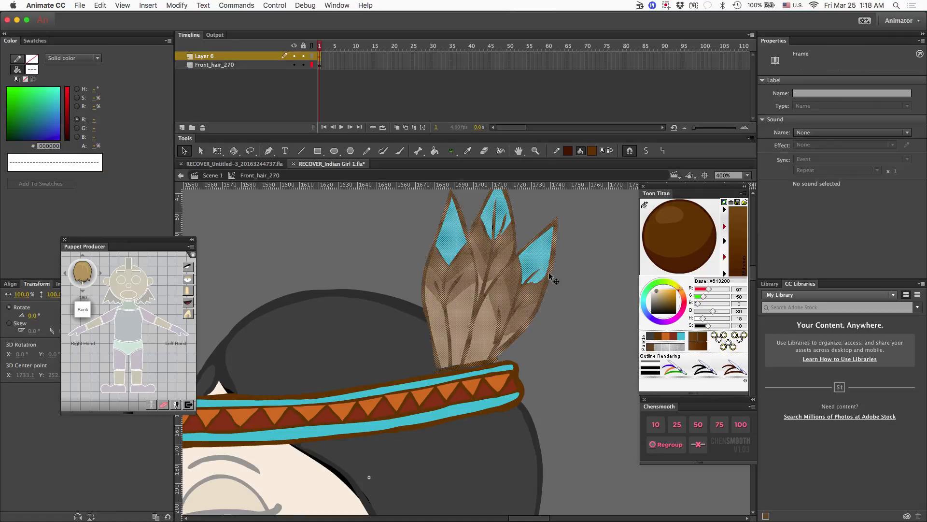
key(super+h)
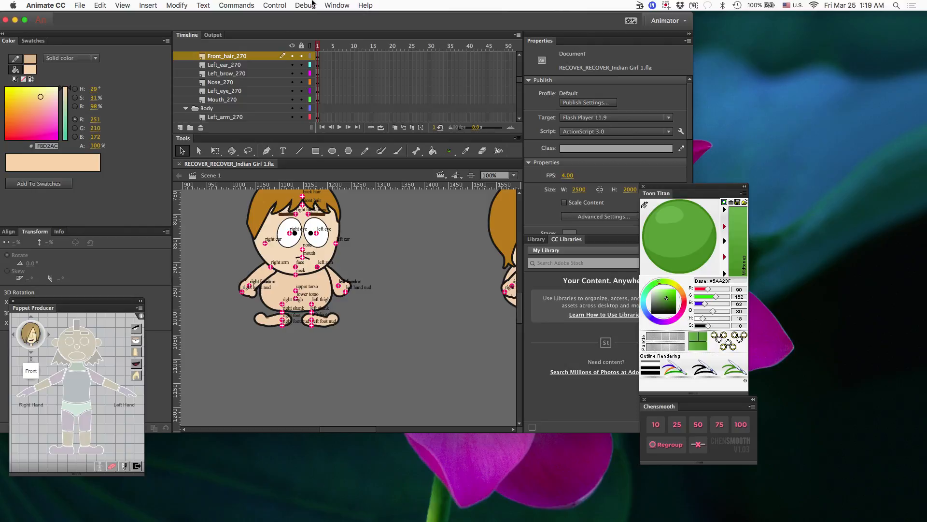
Step: Maximize the window of the recovered RECOVER_RECOVER_Indian Girl 1.fla document and find the 270-degree view
drag(314, 20, 399, 1)
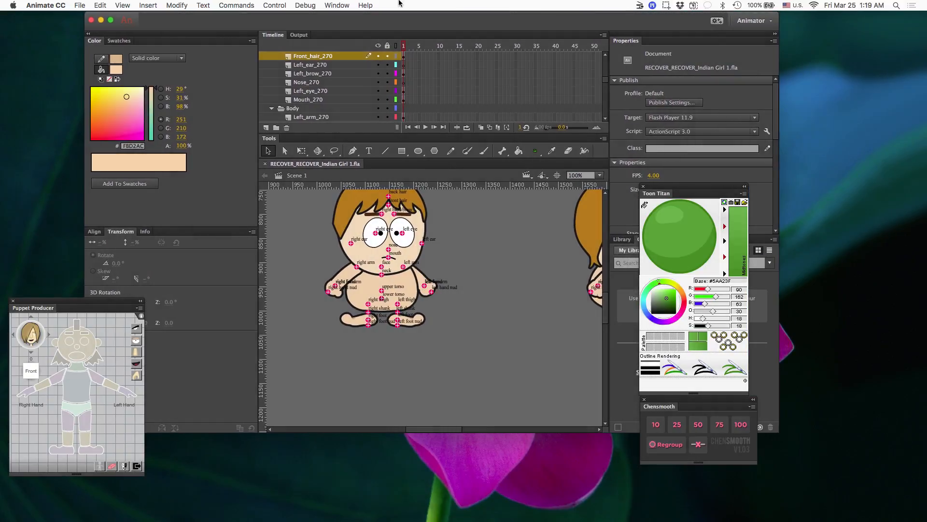
click(111, 21)
scroll(366, 333, up, 10)
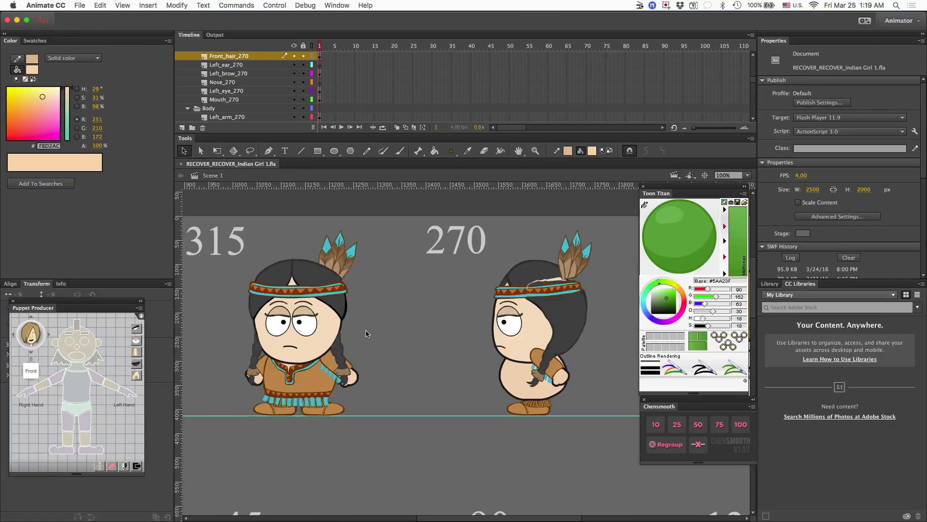
scroll(365, 334, right, 3)
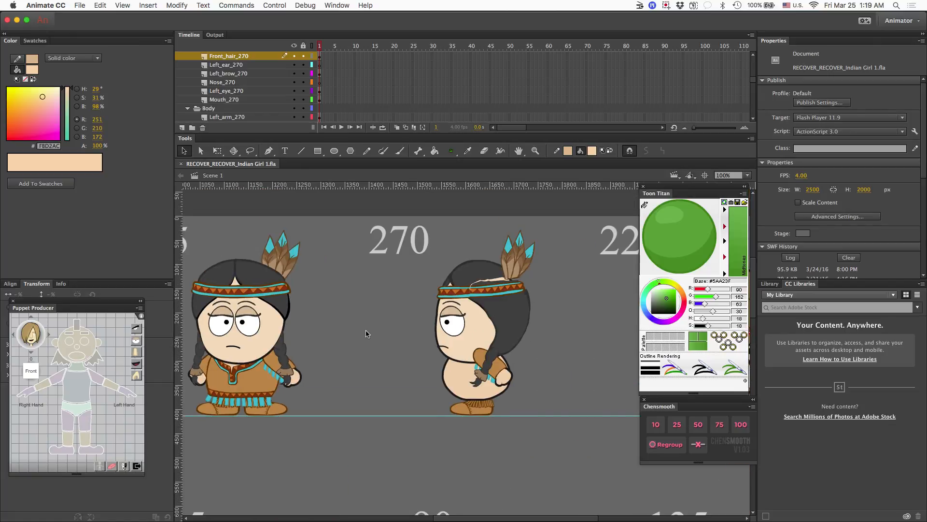
scroll(367, 333, right, 15)
scroll(240, 244, left, 6)
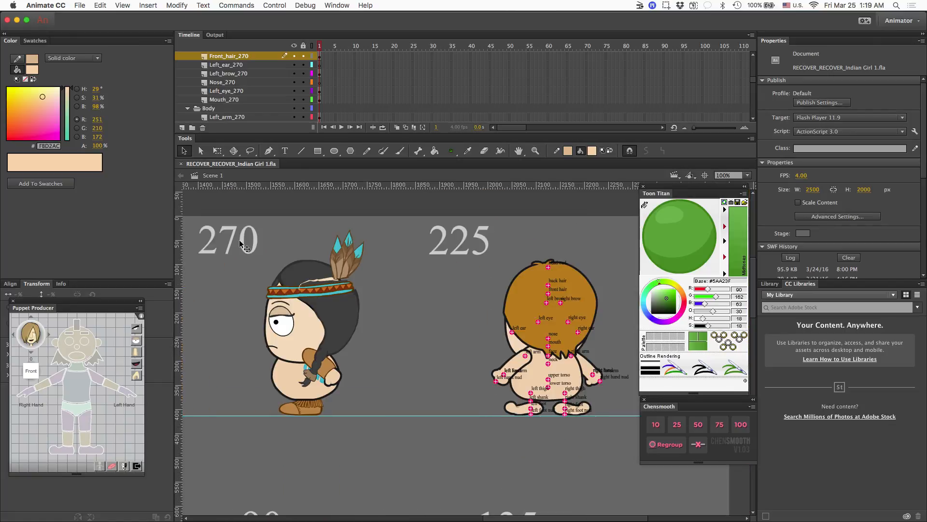
Step: Open Front_hair_270, lasso the rear half of the headband with the hair around it, and delete it
double_click(345, 263)
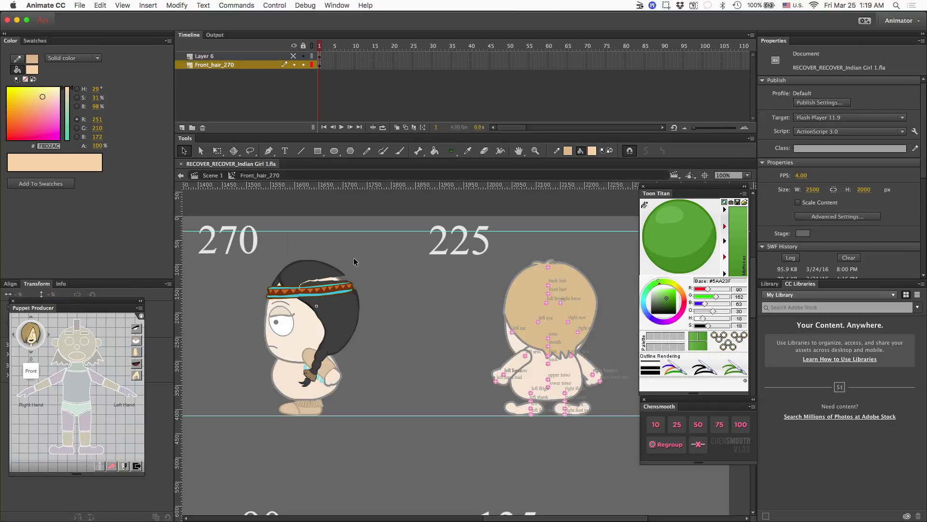
key(super+equal)
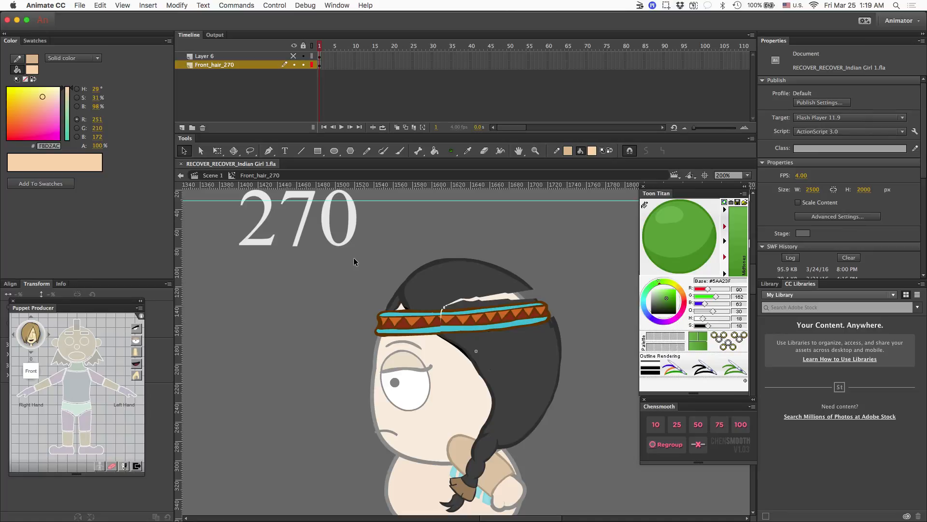
key(l)
mouse_move(556, 294)
mouse_down()
mouse_move(478, 299)
mouse_move(440, 314)
mouse_move(441, 330)
mouse_move(548, 338)
mouse_move(578, 292)
mouse_up()
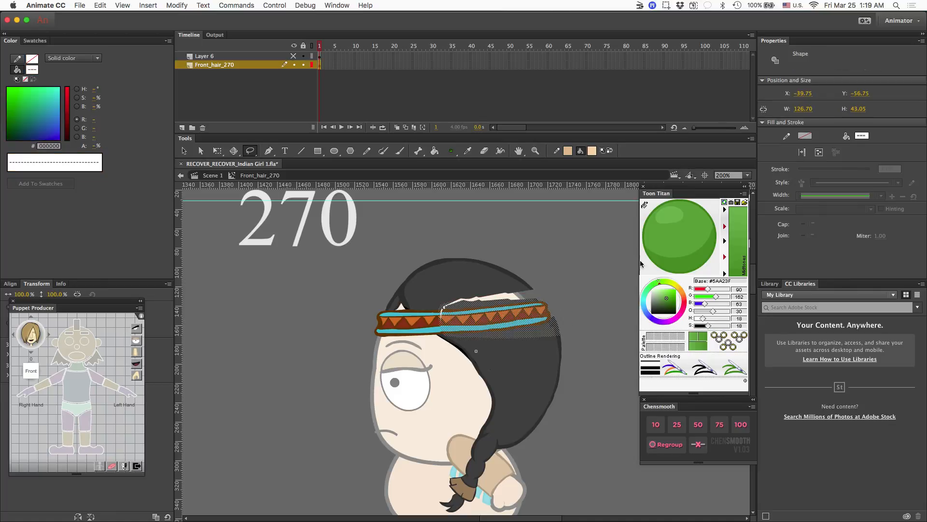
key(Delete)
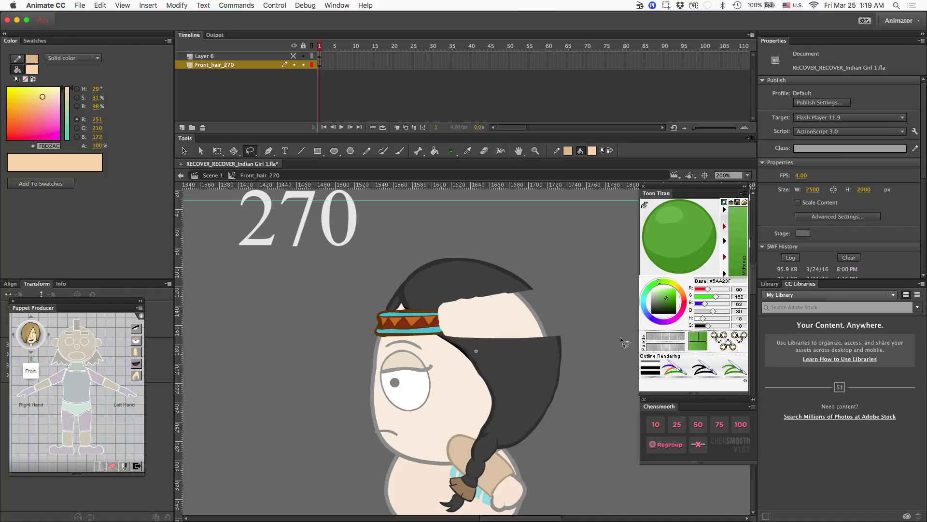
Step: Sample the headband's brown outline color #613200, make it the Toon Titan base color and store it in the palette
key(i)
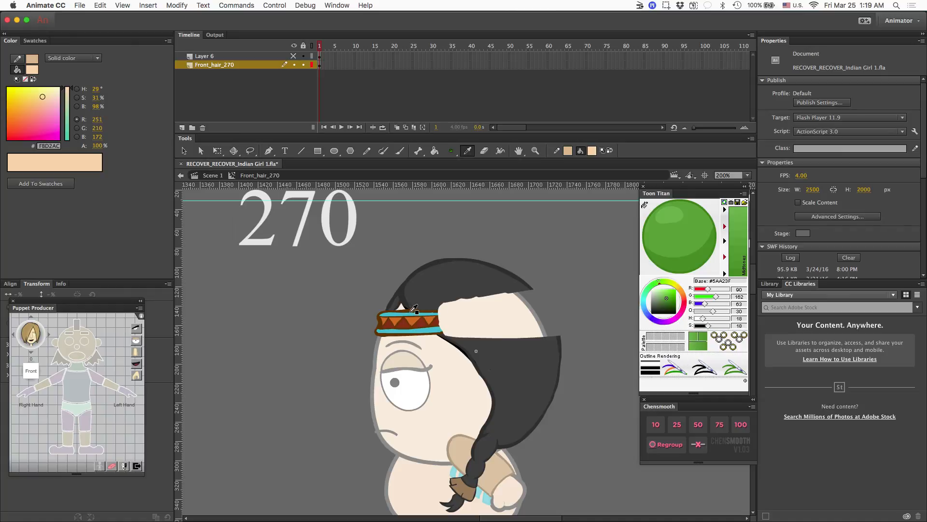
click(416, 310)
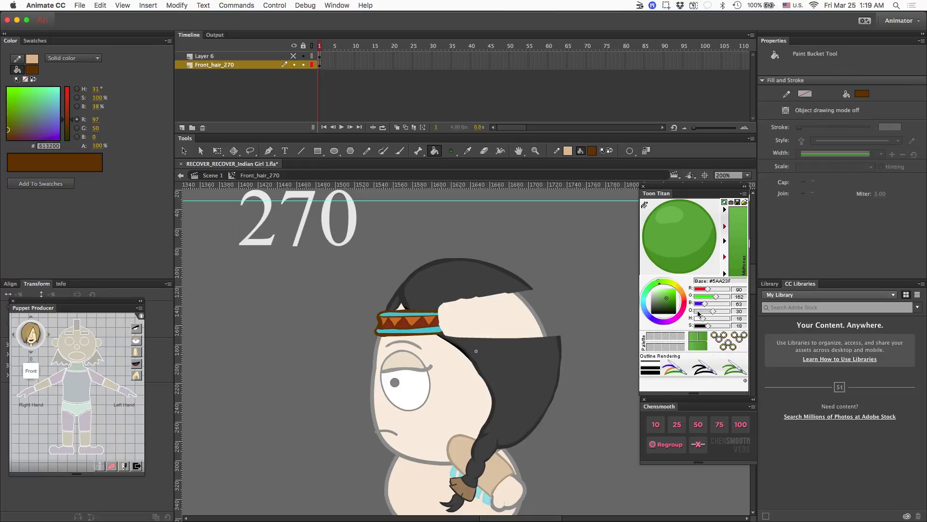
click(650, 336)
click(650, 337)
click(646, 208)
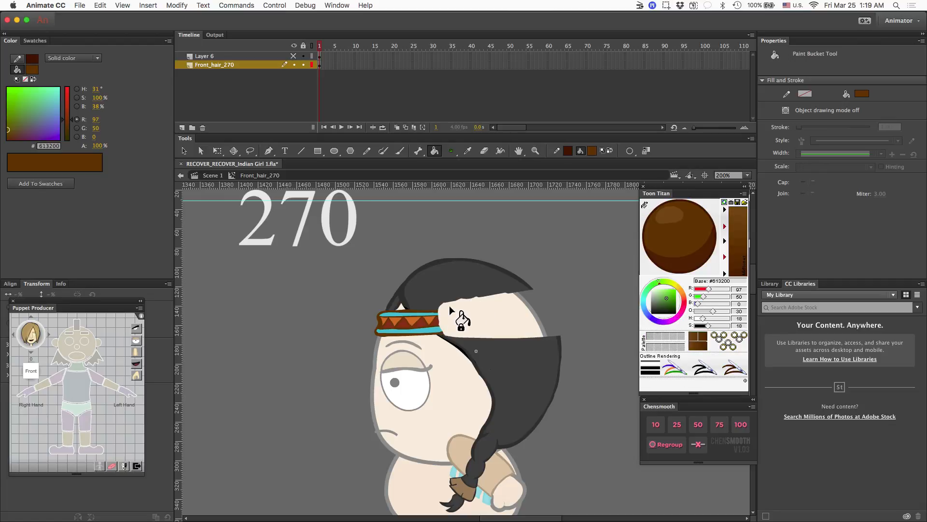
click(652, 338)
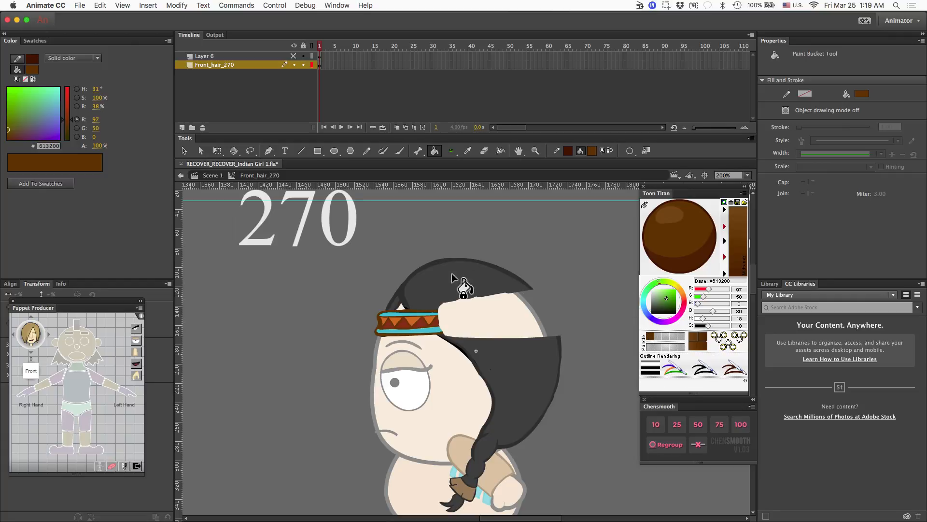
Step: Draw the upper, lower and rear outline of the missing headband section in brown with the pressure-sensitive Brush
click(400, 151)
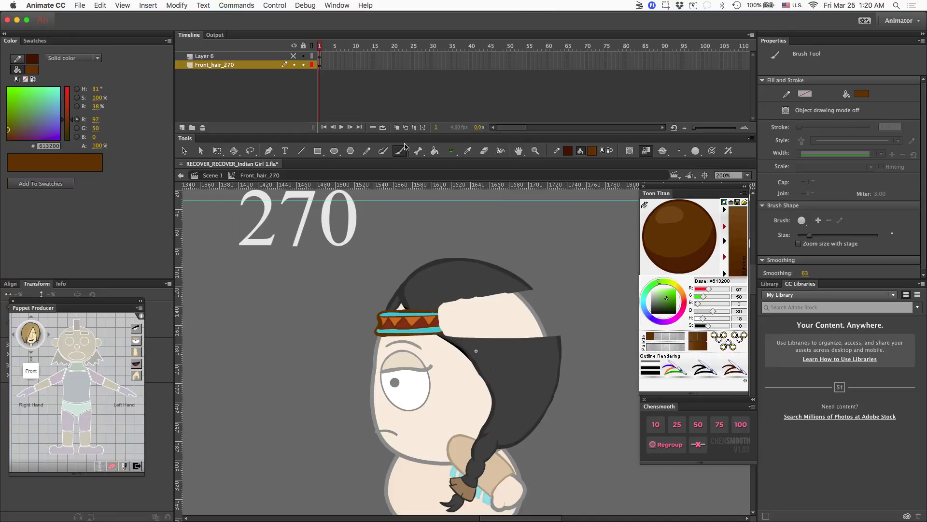
click(714, 152)
drag(439, 312, 539, 304)
drag(443, 333, 556, 323)
mouse_move(534, 304)
mouse_down()
mouse_move(550, 302)
mouse_move(556, 323)
mouse_move(539, 303)
mouse_up()
key(e)
key(b)
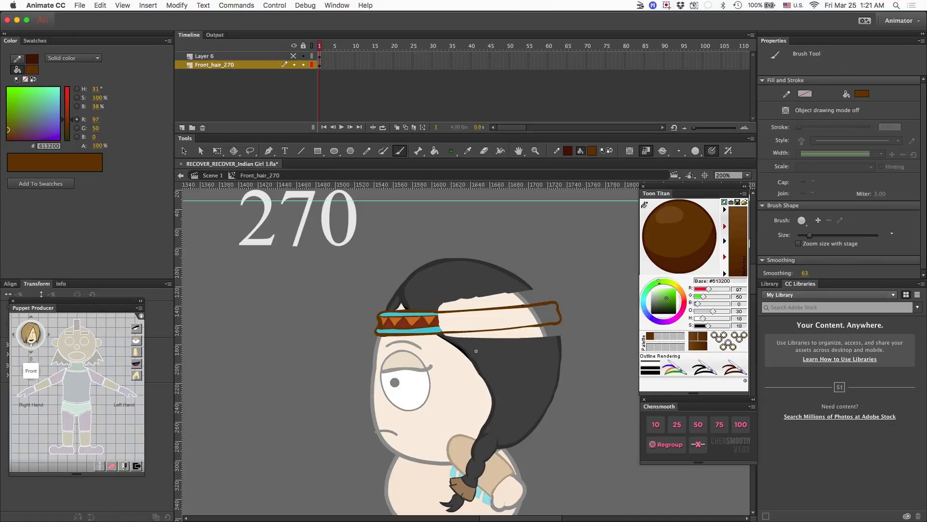
Step: Draw the inner brown stripe lines along the new rear headband section
mouse_move(435, 315)
mouse_down()
mouse_move(556, 308)
mouse_move(485, 326)
mouse_move(559, 317)
mouse_up()
drag(429, 328, 515, 322)
key(super+equal)
key(super+equal)
drag(302, 245, 399, 240)
key(super+minus)
drag(500, 258, 384, 258)
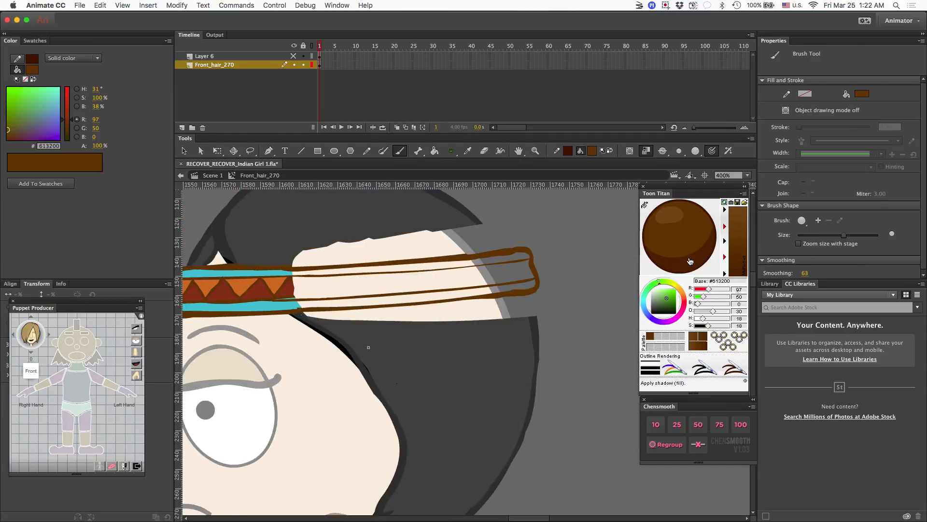
Step: Erase the uneven parts of the new headband lines at the rear end and at the front joint
key(e)
drag(477, 252, 457, 253)
mouse_move(488, 298)
mouse_down()
mouse_move(531, 294)
mouse_move(504, 292)
mouse_up()
drag(267, 298, 302, 296)
drag(290, 307, 303, 306)
Step: Sample the dark gray hair color #3F3F3F and paint the hair outline back in below and above the headband's rear end
key(i)
click(535, 325)
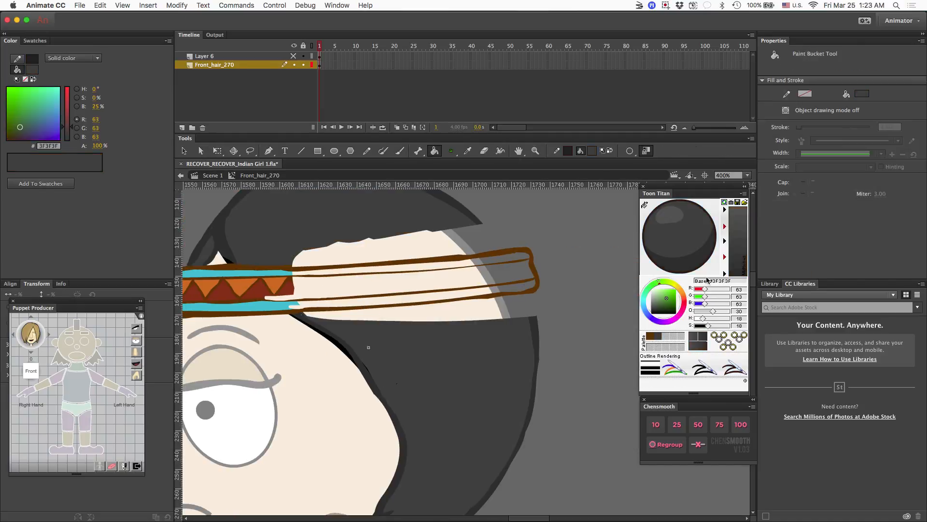
key(b)
drag(527, 295, 538, 324)
drag(524, 296, 530, 316)
drag(479, 225, 498, 249)
Step: Erase the headband's rear edge and redraw it slanted in brown with the Brush
key(super+minus)
key(super+minus)
key(super+equal)
key(super+equal)
key(e)
mouse_move(519, 213)
mouse_down()
mouse_move(523, 242)
mouse_move(516, 232)
mouse_move(533, 255)
mouse_up()
key(i)
click(485, 222)
key(b)
drag(534, 249, 492, 263)
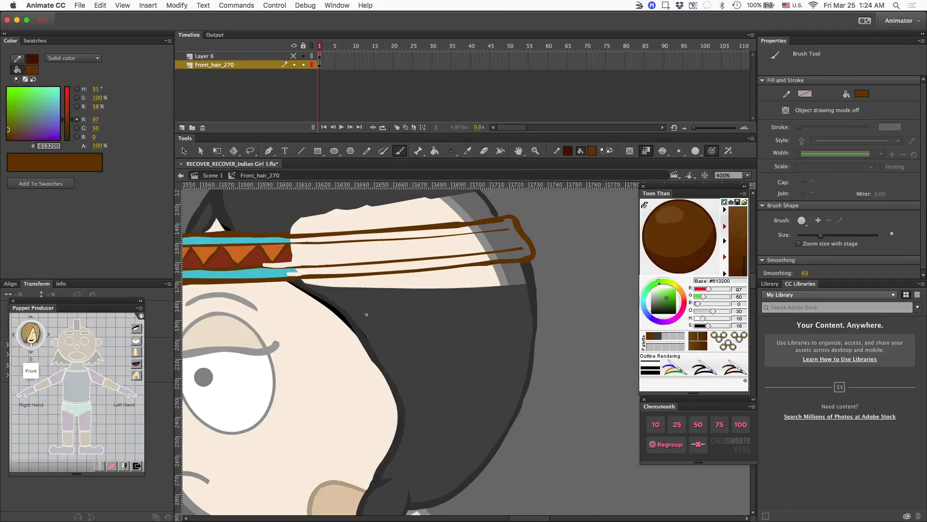
Step: Clean up the headband's lower rear corner with the Eraser and fill the hair gaps around the headband in dark gray
key(super+minus)
key(super+minus)
key(super+equal)
key(super+equal)
key(super+equal)
key(super+equal)
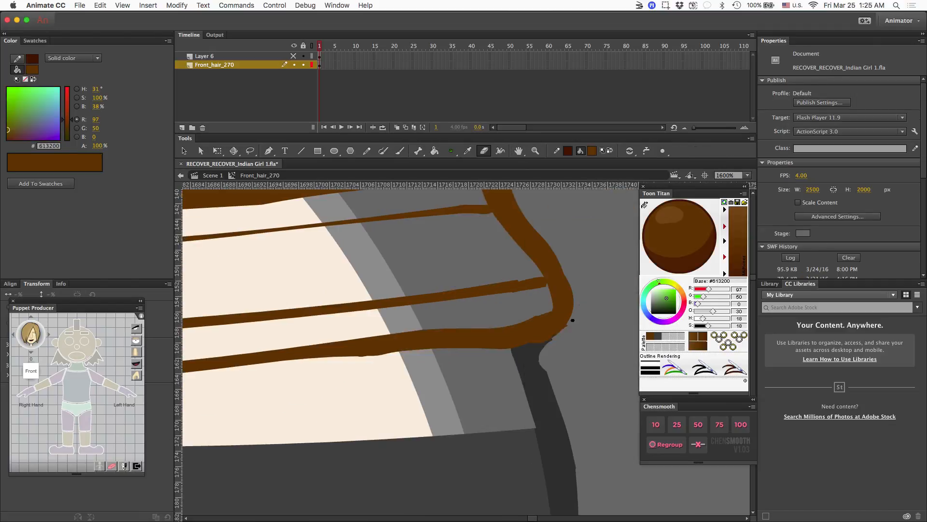
key(super+minus)
key(super+minus)
key(super+minus)
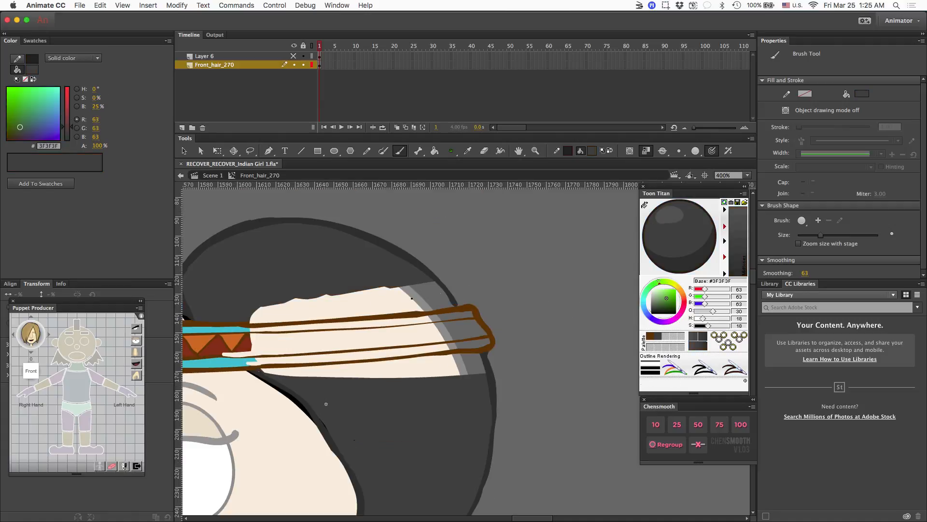
key(super+equal)
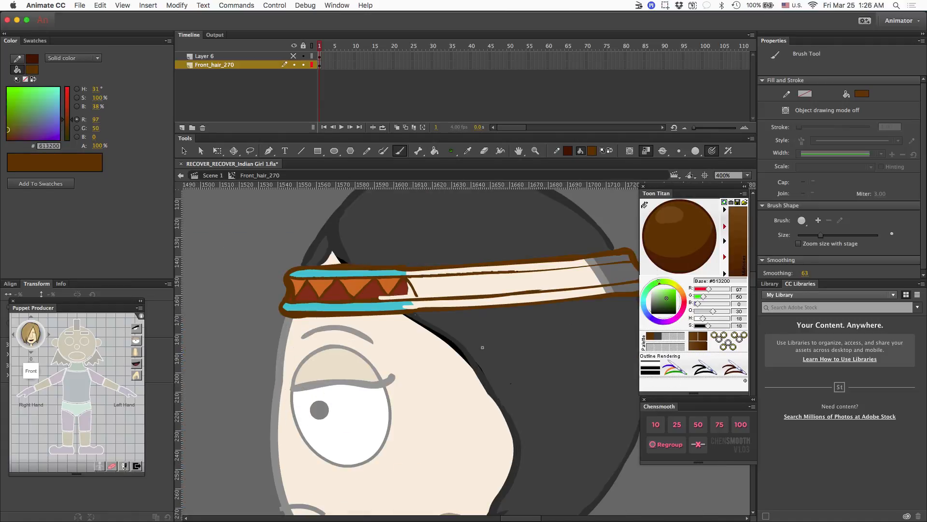
Step: Redraw the brown stripe lines and brush the zigzag triangle pattern along the new headband section
scroll(410, 348, right, 5)
scroll(410, 347, left, 5)
mouse_move(236, 278)
mouse_down()
mouse_move(254, 285)
mouse_move(461, 257)
mouse_up()
scroll(461, 257, left, 7)
key(e)
key(b)
mouse_move(287, 301)
mouse_down()
mouse_move(378, 300)
mouse_move(366, 283)
mouse_up()
Step: Sample the headband's teal, store it in the palette, and fill the upper and lower stripes of the new section
key(i)
click(400, 274)
click(666, 336)
click(463, 269)
click(532, 300)
Step: Sample and store the headband's orange and dark red, and fill the triangles and background of the new section with them
key(i)
click(390, 286)
click(673, 337)
click(510, 282)
key(i)
click(681, 336)
drag(397, 298, 624, 283)
Step: Touch up the headband's pattern in brown with the Brush, and return the brush color to the hair's dark gray
click(650, 336)
key(b)
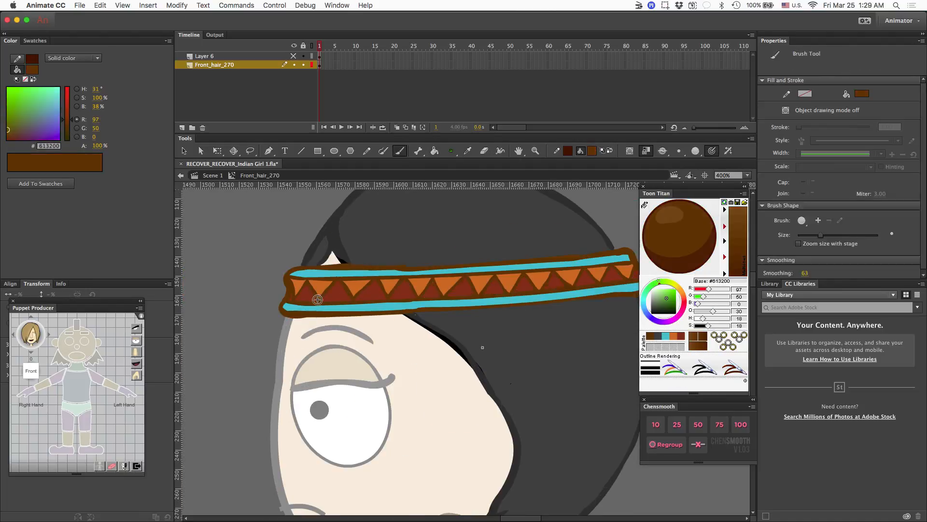
scroll(411, 309, right, 5)
click(657, 336)
key(super+1)
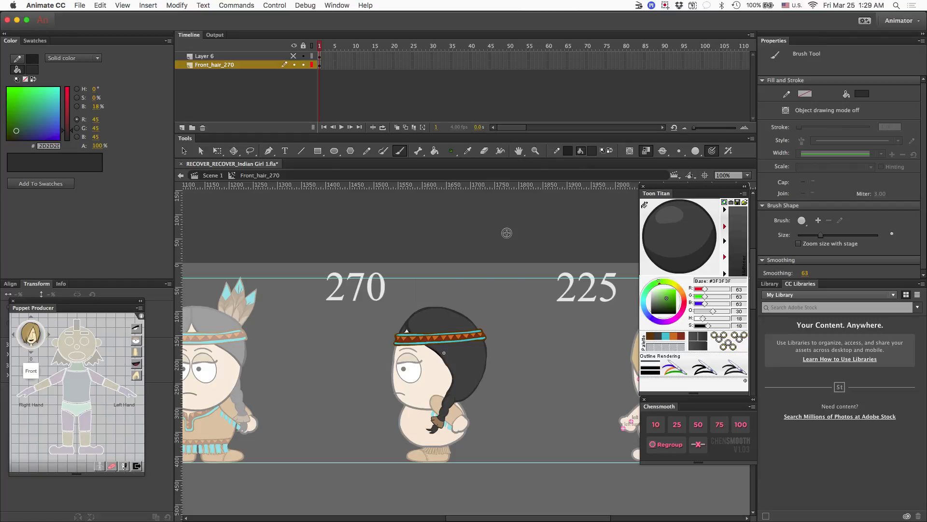
Step: Show the feather layer, Layer 6, and check how the feathers meet the redrawn headband
click(293, 57)
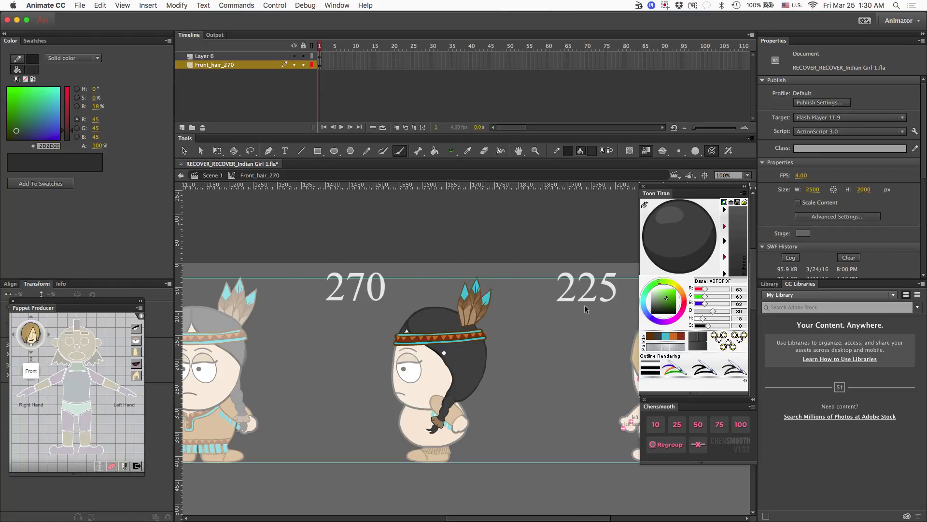
key(super+equal)
key(super+equal)
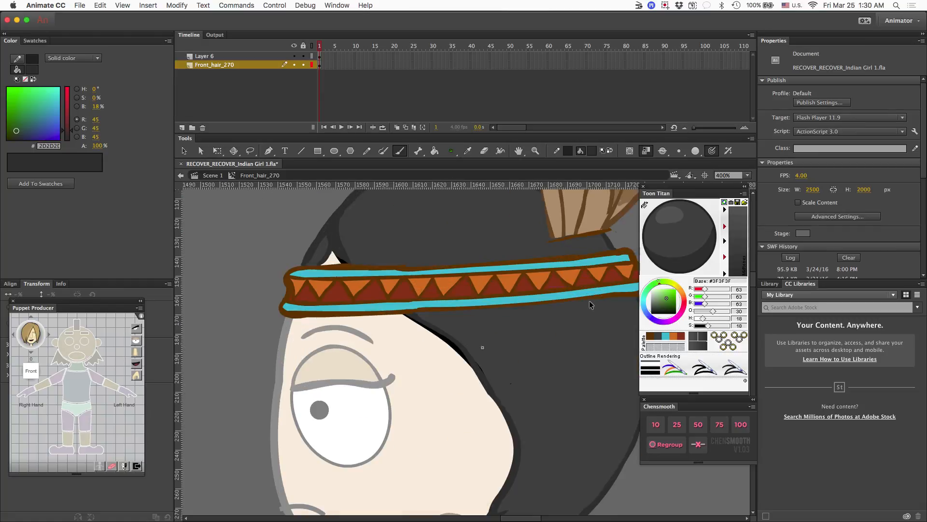
key(super+minus)
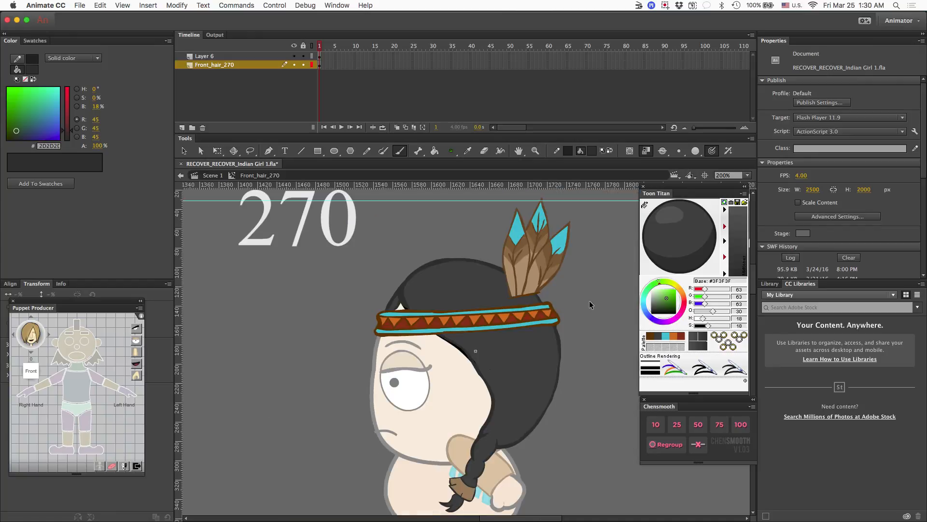
Step: Lock the Front_hair_270 layer and extend the feathers' brown outlines on Layer 6 down to the headband with the Brush
scroll(589, 302, left, 10)
scroll(589, 301, right, 10)
click(255, 56)
click(303, 64)
key(e)
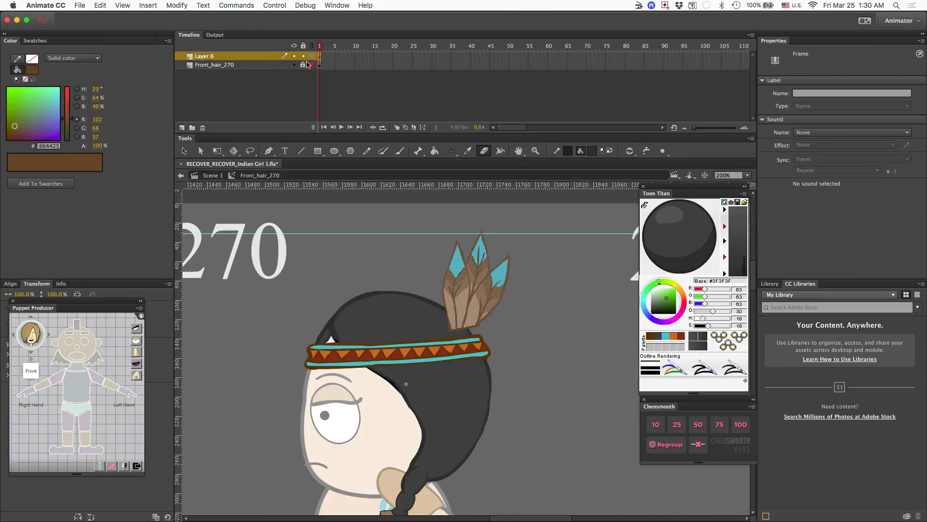
key(b)
key(super+equal)
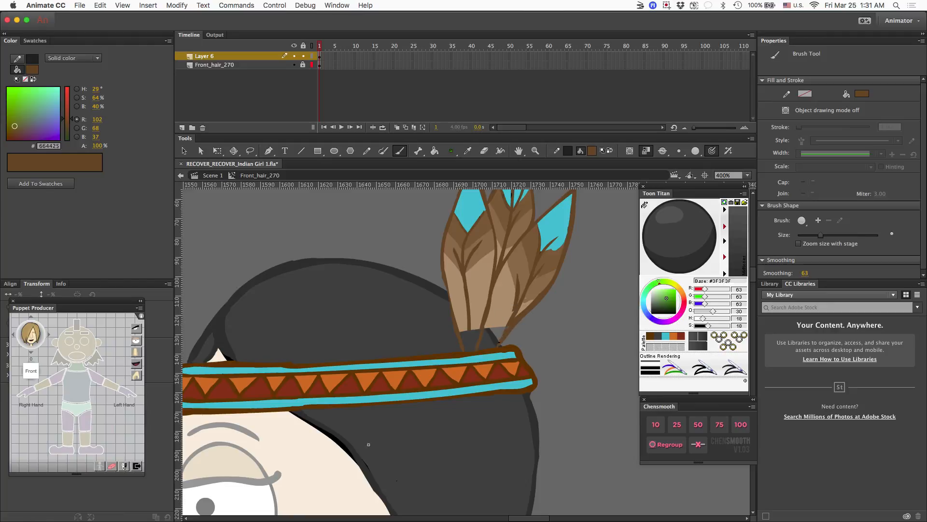
mouse_move(470, 330)
mouse_down()
mouse_move(467, 351)
mouse_move(503, 331)
mouse_move(494, 342)
mouse_move(477, 333)
mouse_move(535, 300)
mouse_up()
Step: Sample the feathers' brown shades and paint the unfilled feather bases above the headband with the Brush
key(i)
click(476, 323)
key(b)
click(663, 151)
click(707, 171)
key(i)
click(491, 296)
key(b)
click(663, 152)
click(708, 150)
key(i)
click(521, 314)
key(b)
mouse_move(518, 327)
mouse_down()
mouse_move(562, 260)
mouse_move(531, 312)
mouse_up()
Step: Sample the feathers' browns again, including light brown #AE8C6D, and paint over the remaining gaps in the feather bases
key(i)
click(498, 268)
key(b)
drag(502, 344, 548, 289)
key(i)
click(524, 307)
key(b)
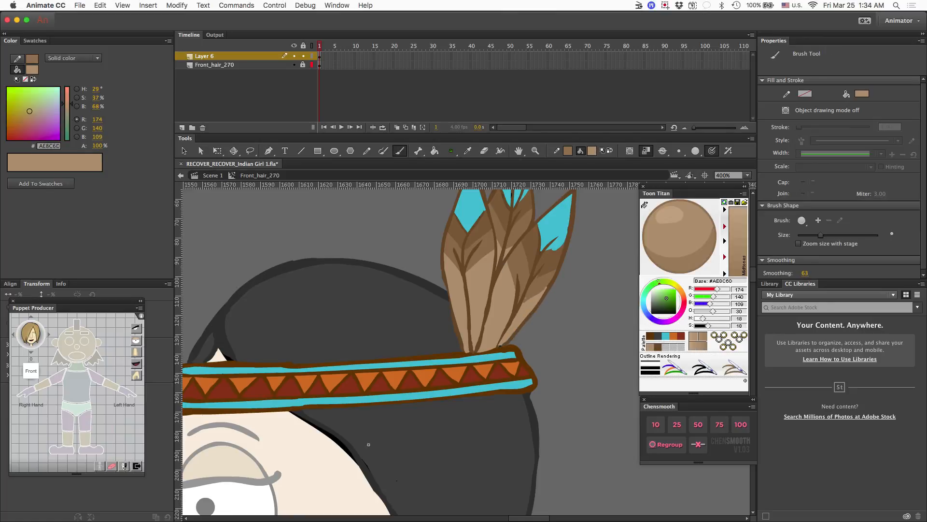
mouse_move(513, 333)
mouse_down()
mouse_move(500, 346)
mouse_move(523, 302)
mouse_up()
Step: Refine the inner feather lines in brown #664425 and fill the gaps beside them with light brown #AE8C6D
key(i)
click(531, 303)
key(b)
click(660, 348)
drag(479, 344, 492, 291)
mouse_move(473, 345)
mouse_down()
mouse_move(512, 293)
mouse_move(486, 287)
mouse_up()
key(e)
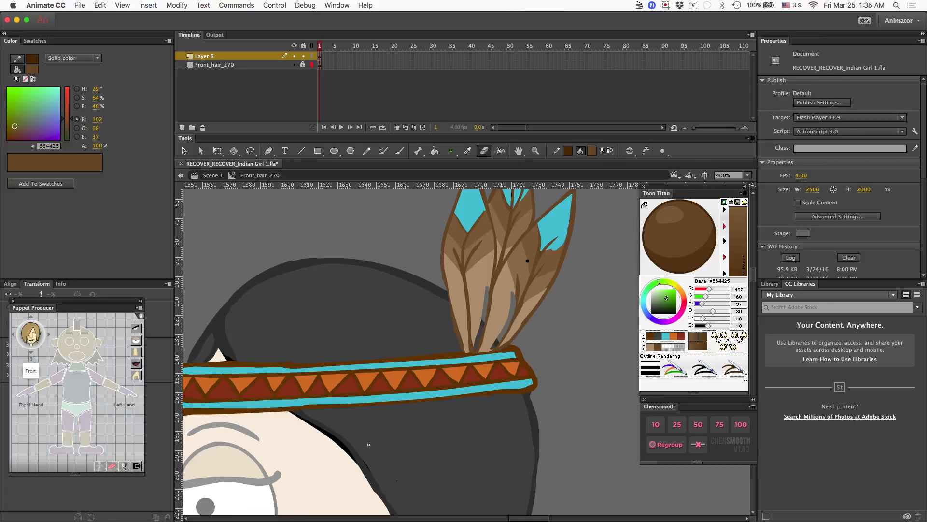
key(k)
key(super+1)
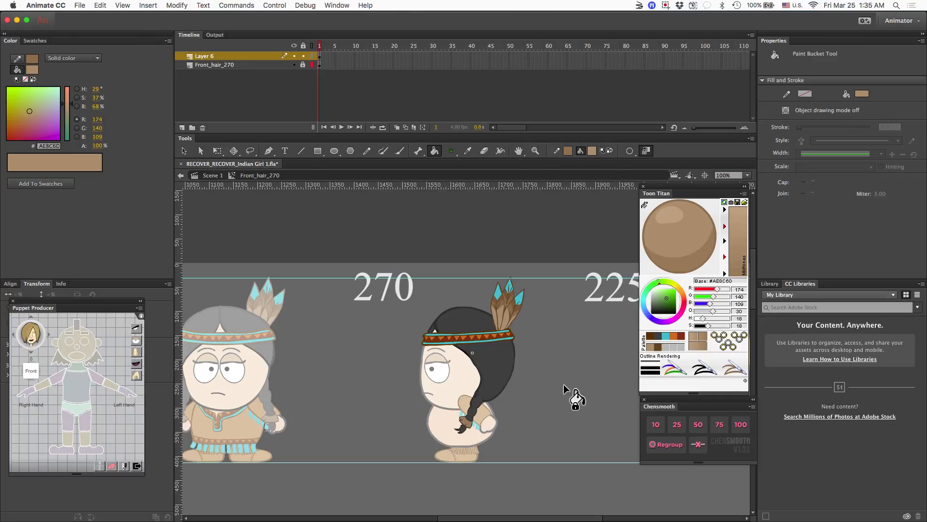
Step: Compare the finished hair and feathers with the 315 and 180 views, and leave Front_hair_270 for Scene 1
scroll(563, 386, left, 5)
scroll(559, 388, left, 2)
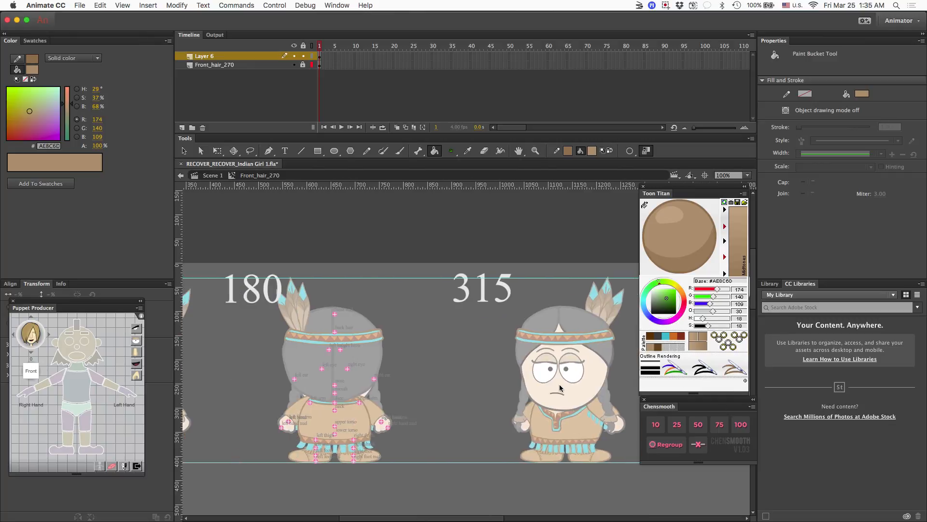
scroll(560, 388, right, 9)
scroll(559, 388, left, 5)
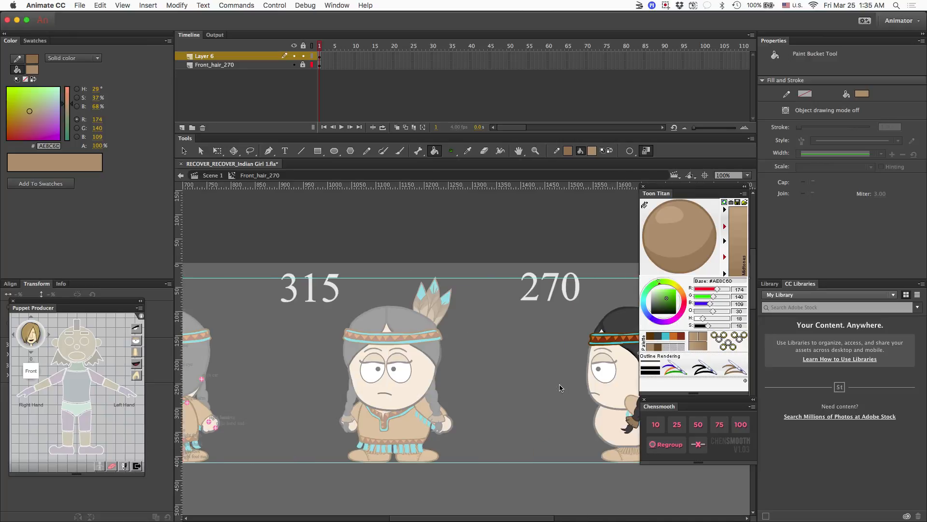
scroll(559, 388, right, 4)
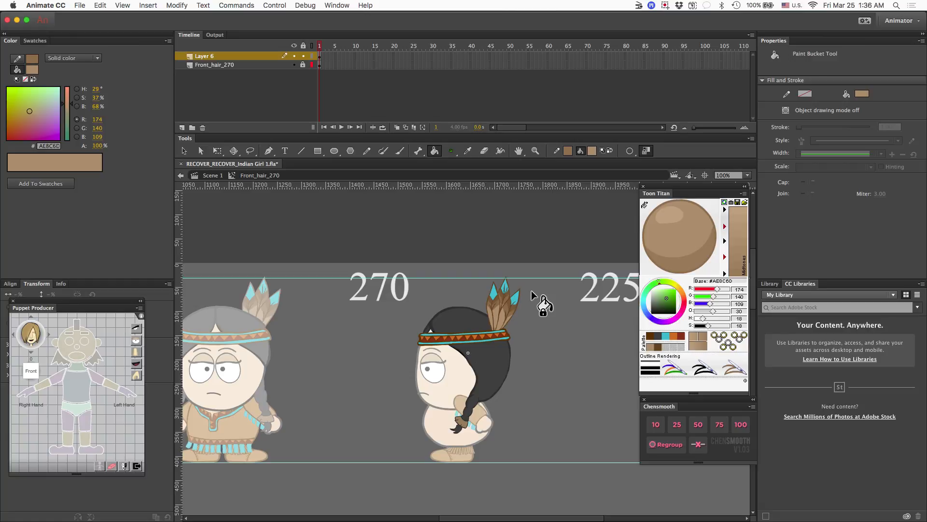
key(v)
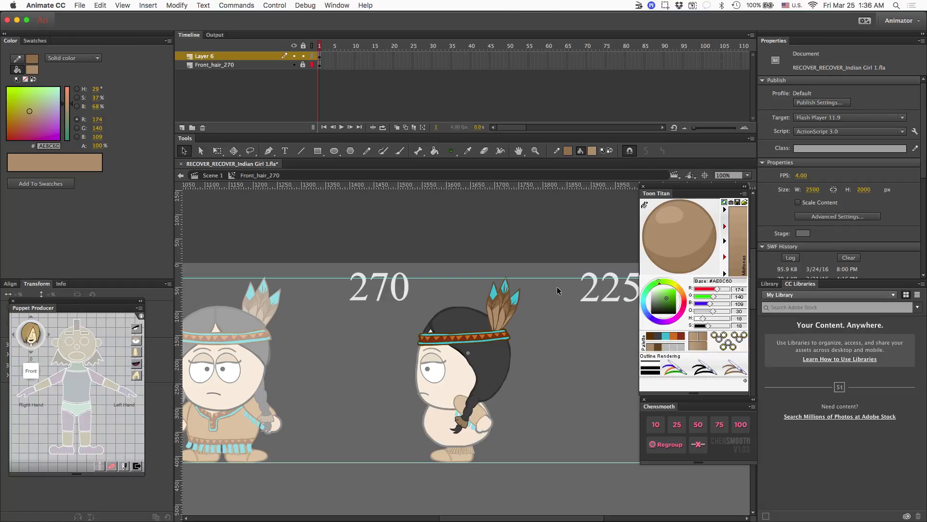
double_click(545, 300)
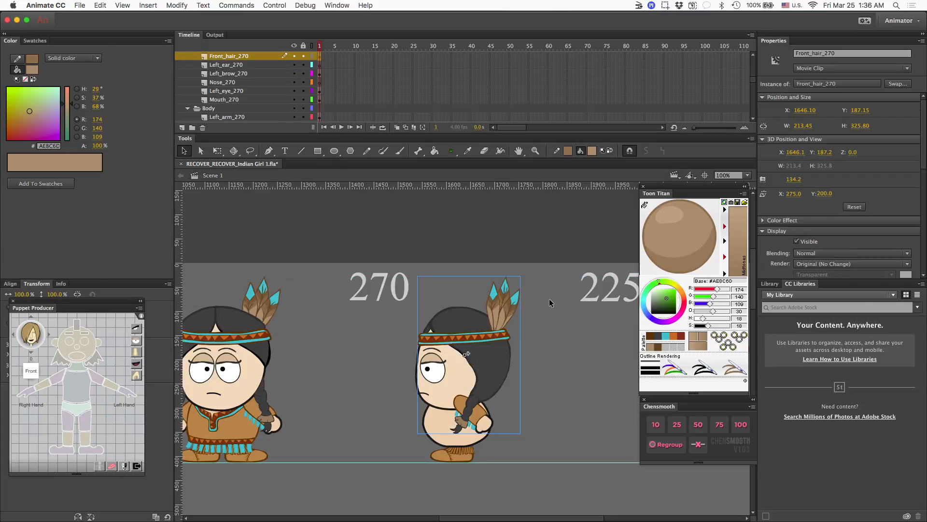
double_click(442, 422)
double_click(358, 417)
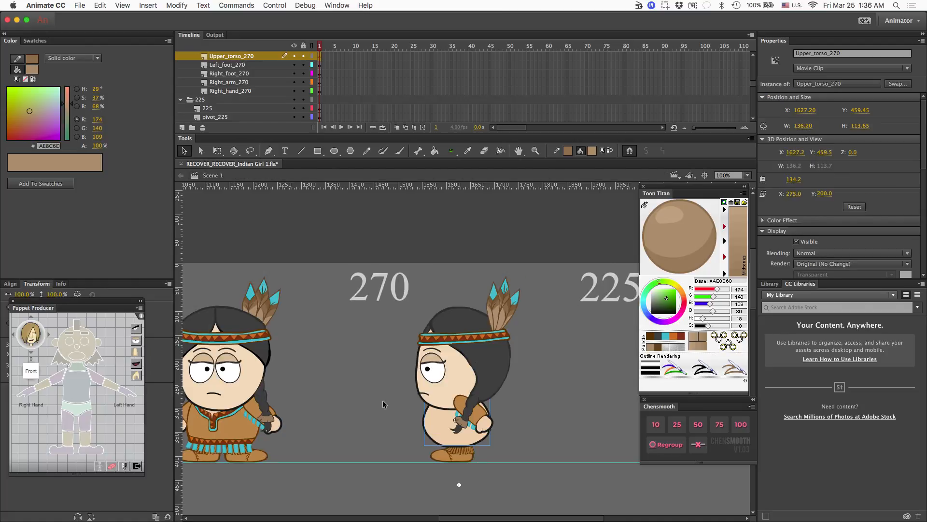
double_click(232, 424)
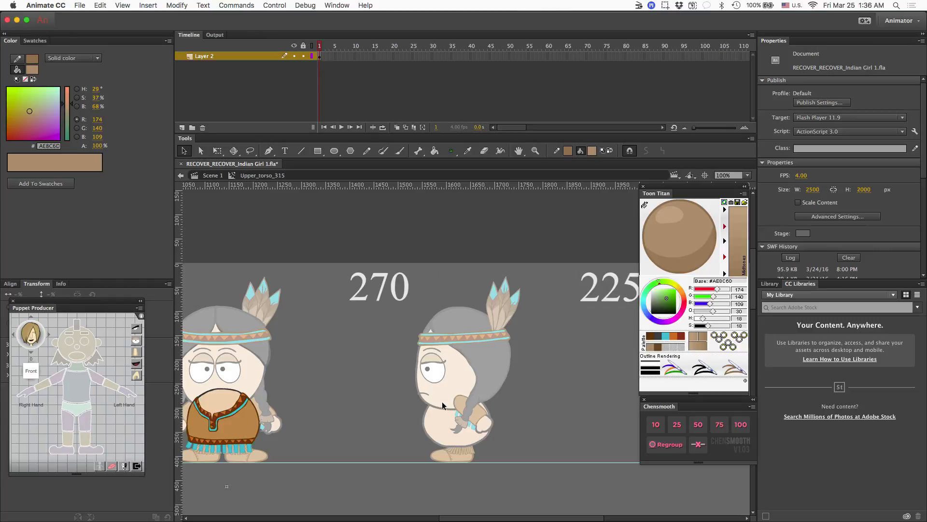
scroll(442, 401, left, 13)
scroll(442, 402, down, 2)
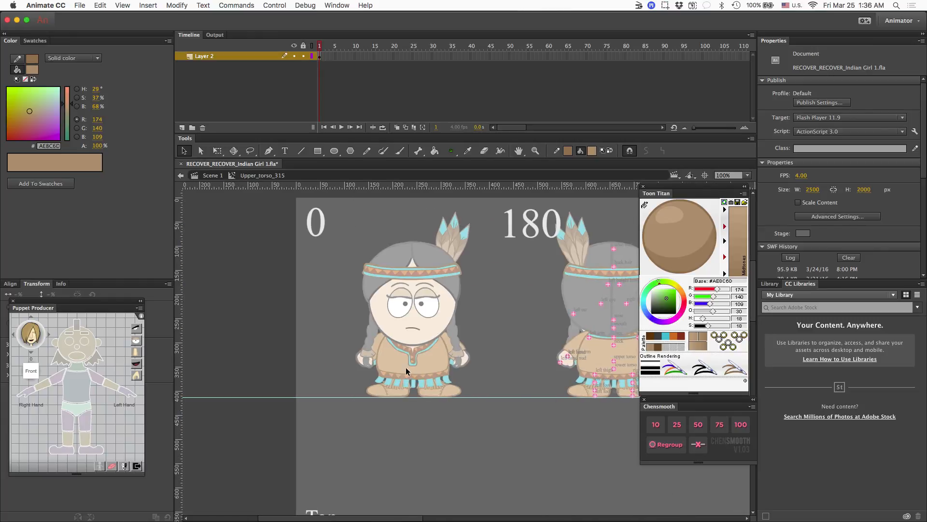
double_click(478, 346)
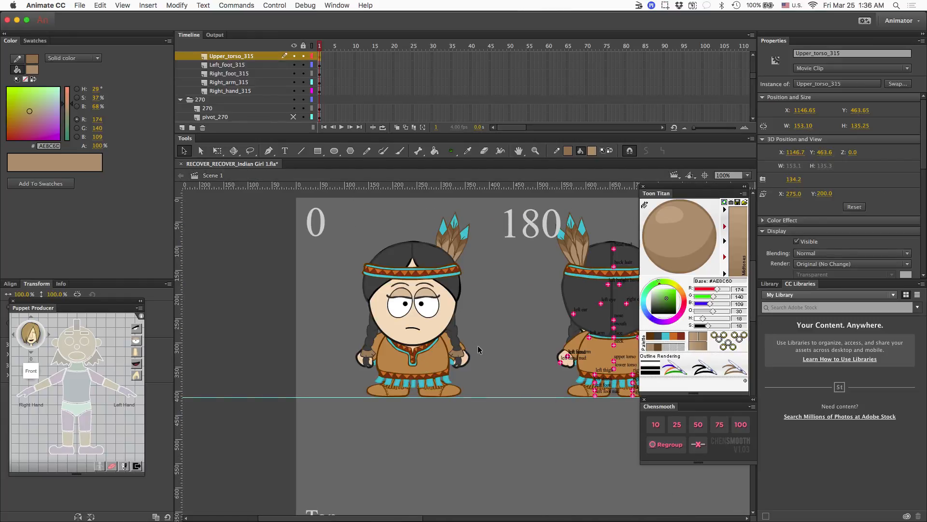
Step: Copy the whole dress artwork from the group inside Upper_torso_0 and return to Scene 1
double_click(433, 365)
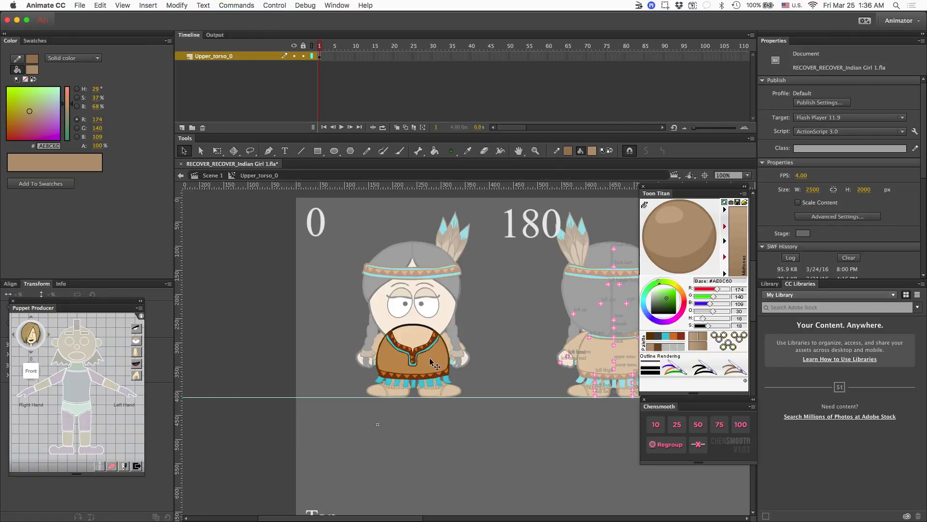
click(433, 363)
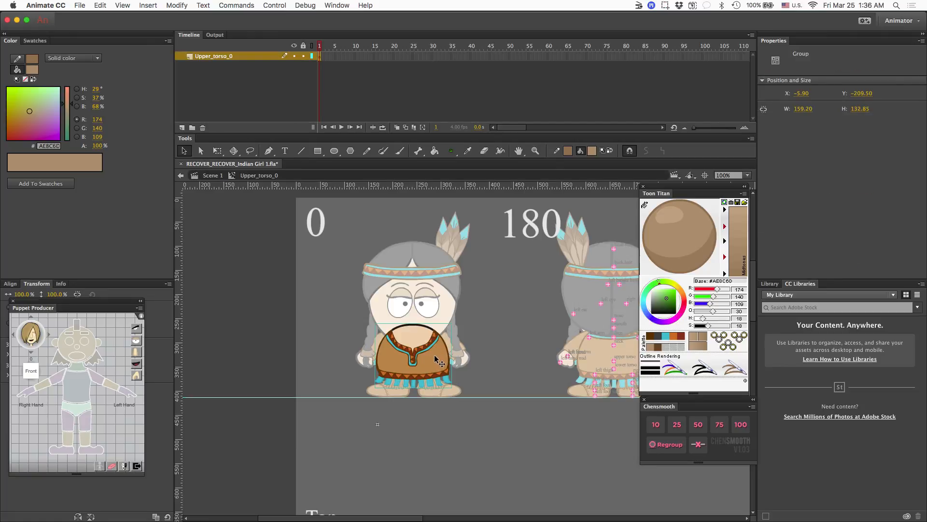
double_click(427, 361)
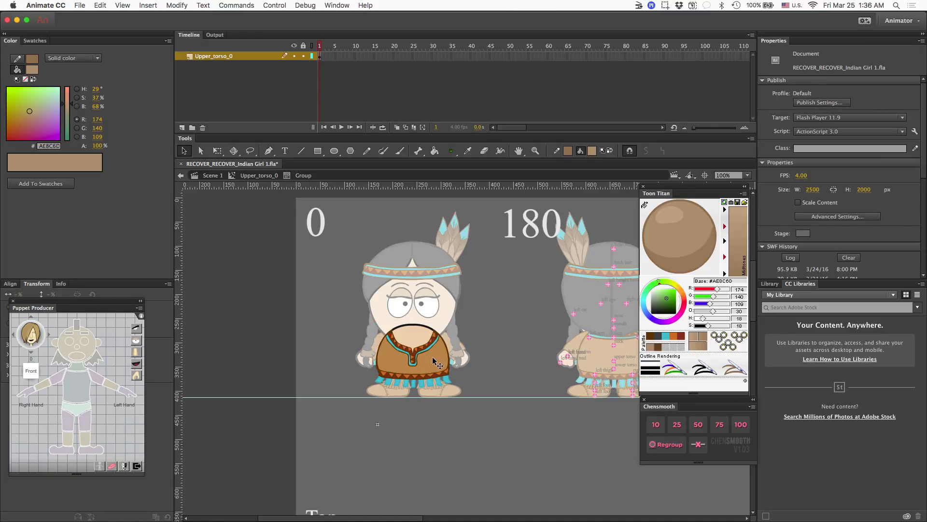
click(435, 363)
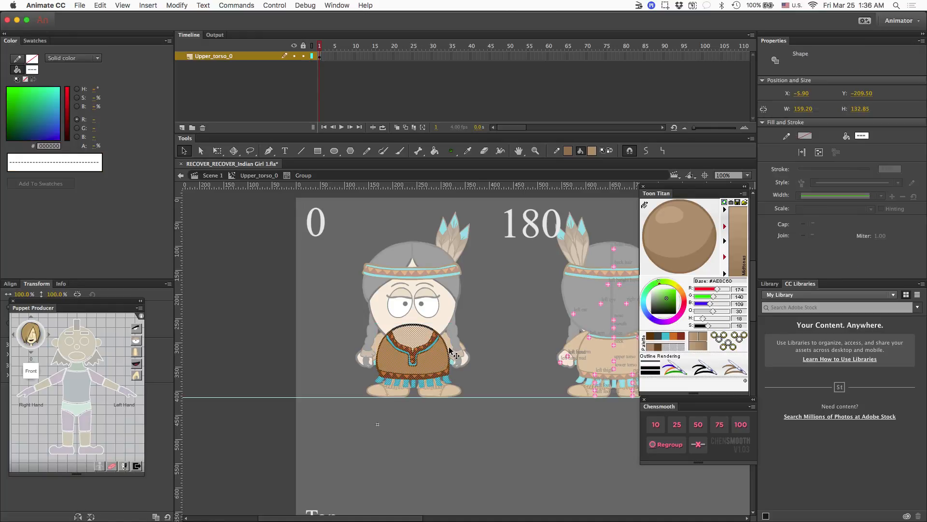
double_click(481, 363)
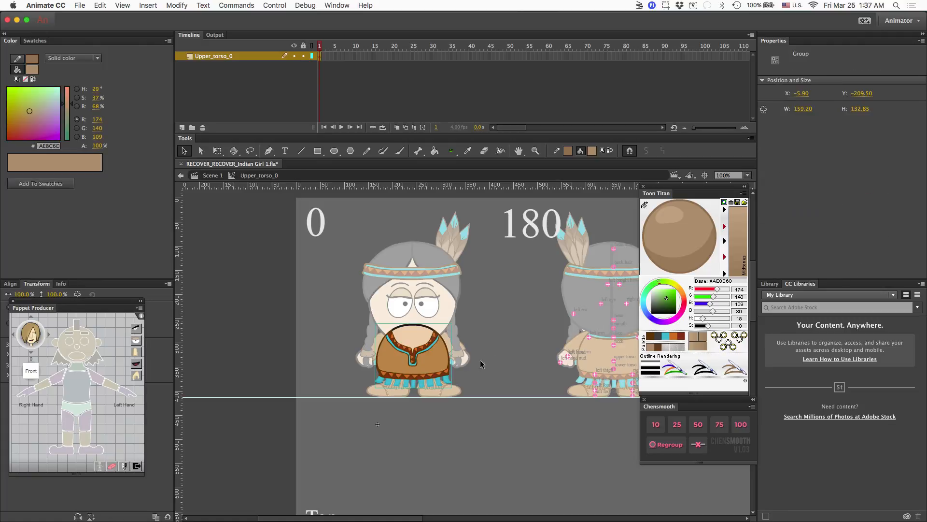
double_click(493, 363)
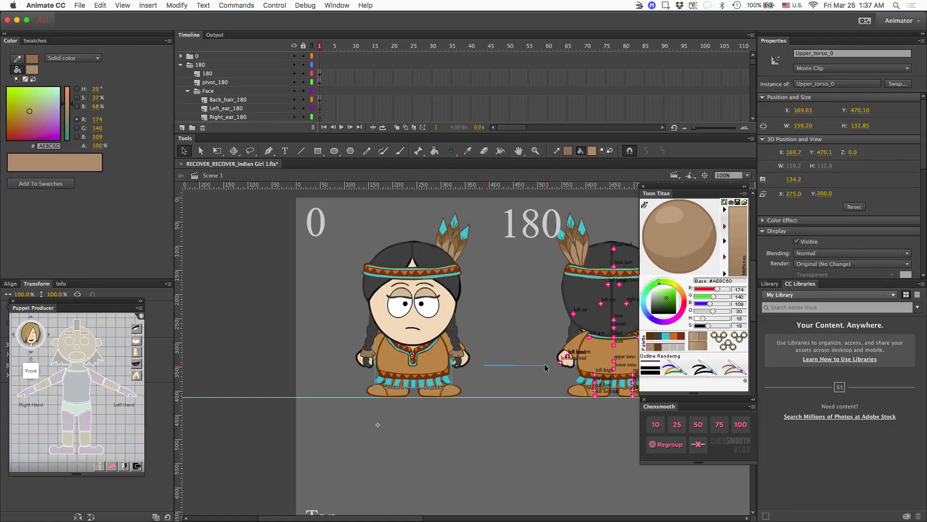
Step: Open Upper_torso_270, add a new layer above the torso, and paste the copied dress artwork onto it
scroll(539, 366, right, 3)
scroll(540, 366, right, 15)
scroll(531, 363, down, 5)
scroll(507, 353, left, 5)
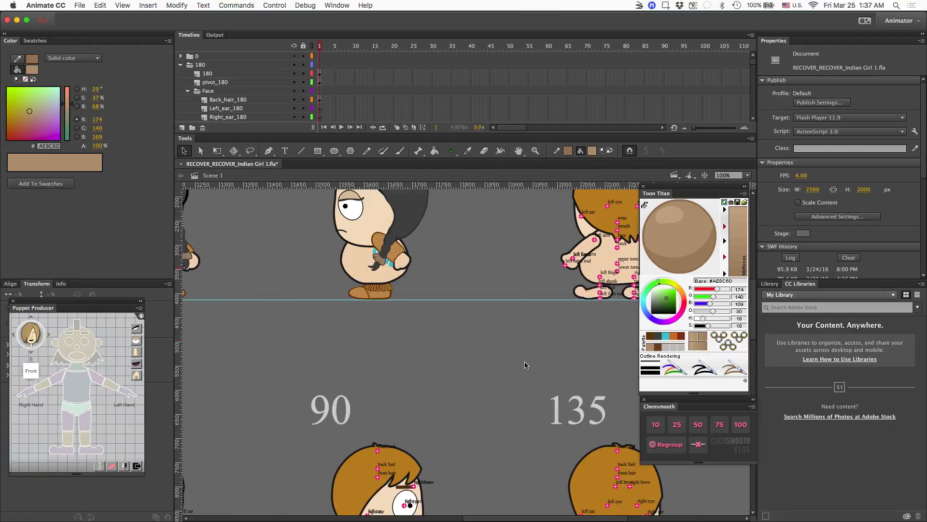
double_click(360, 262)
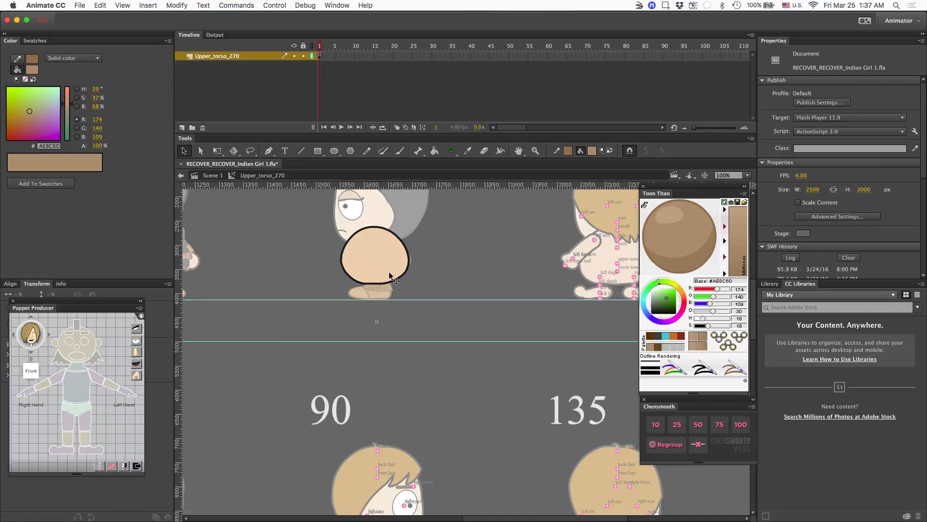
scroll(394, 277, up, 4)
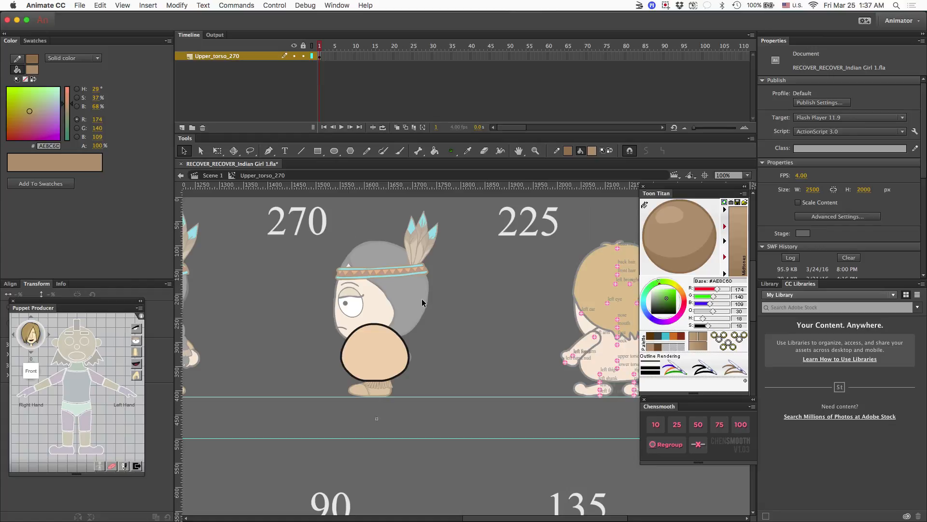
click(182, 128)
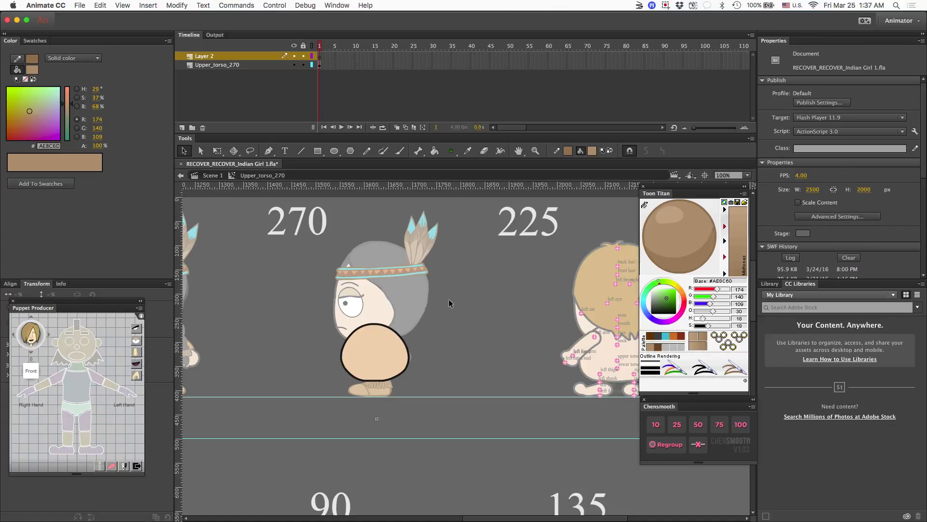
key(super+v)
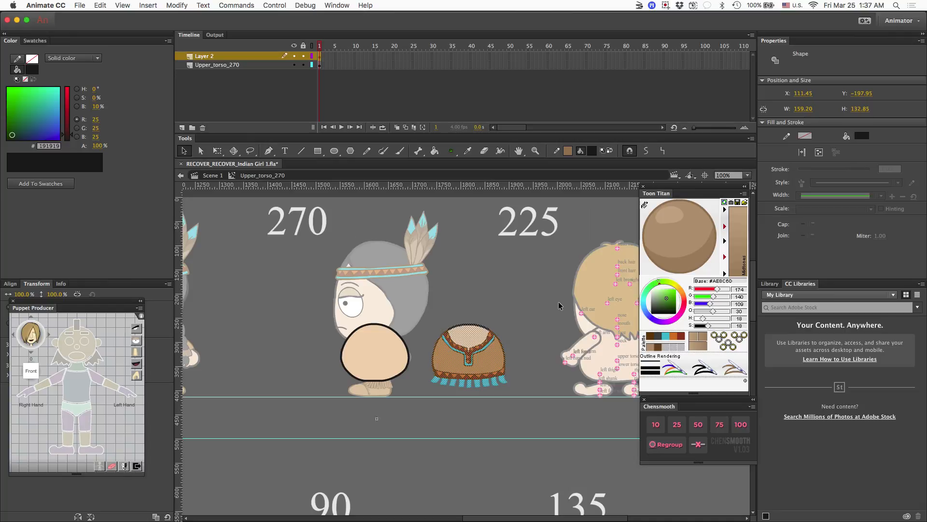
Step: Move the pasted dress left past the 270 body toward the 315 view, to about X -478.55, Y -189.95
key(shift+Left)
key(shift+Left)
key(shift+Left)
key(shift+Left)
key(shift+Left)
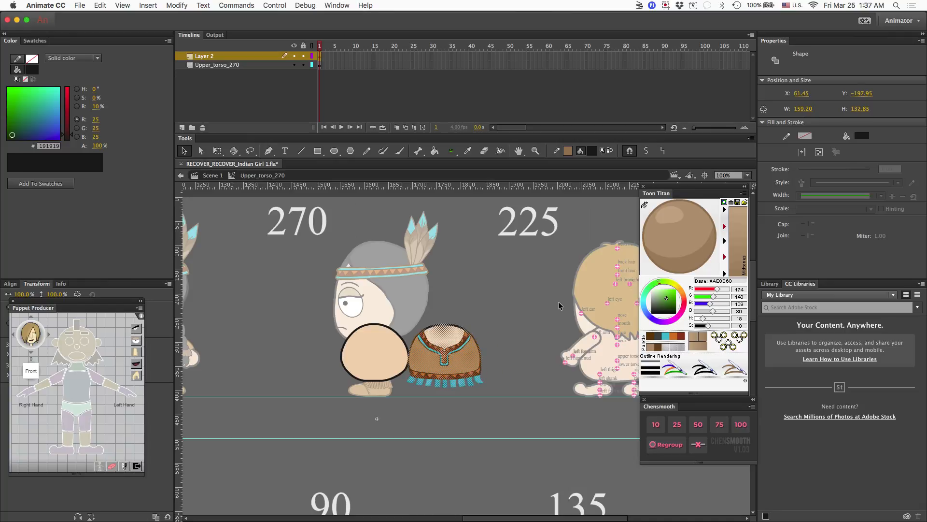
scroll(559, 306, left, 6)
scroll(559, 305, up, 3)
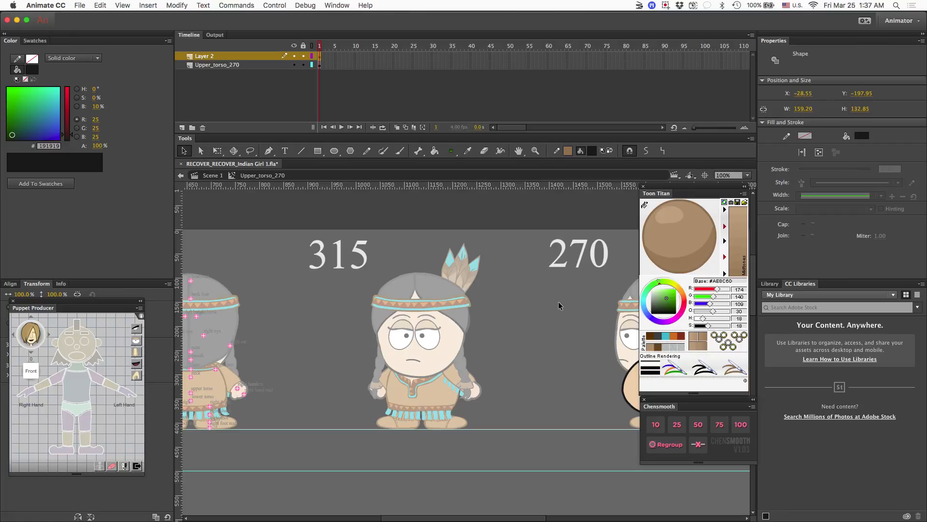
key(super+minus)
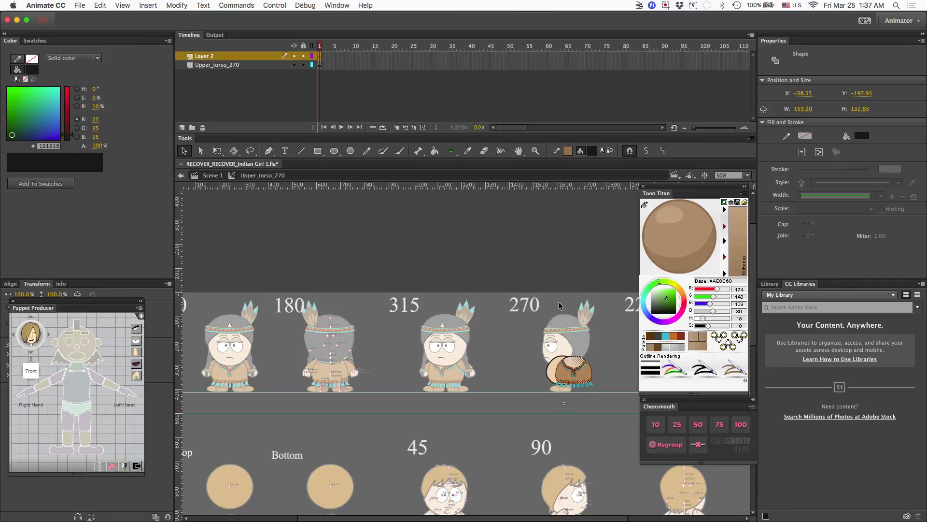
key(shift+Left)
key(shift+Left)
key(shift+Left)
key(shift+Left)
key(shift+Left)
key(shift+Left)
key(shift+Left)
key(shift+Left)
key(shift+Left)
key(shift+Left)
key(shift+Left)
key(shift+Left)
key(shift+Left)
key(shift+Left)
key(shift+Left)
key(shift+Left)
key(shift+Left)
key(shift+Left)
key(shift+Left)
key(shift+Left)
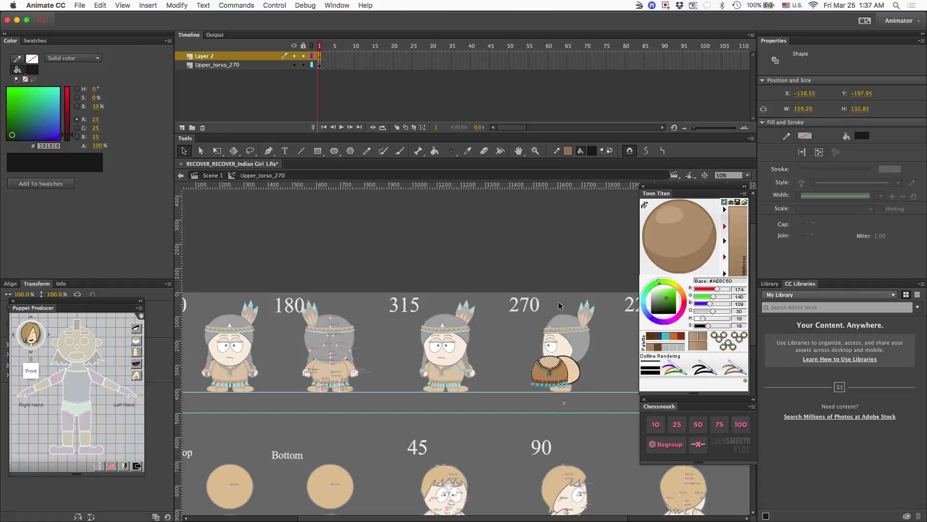
key(shift+Left)
key(shift+Left)
key(shift+Left)
key(shift+Left)
key(shift+Left)
key(shift+Left)
key(shift+Left)
key(shift+Left)
key(shift+Left)
key(shift+Left)
key(shift+Left)
key(shift+Left)
key(shift+Left)
key(shift+Left)
key(shift+Left)
key(shift+Left)
key(shift+Left)
key(shift+Left)
key(shift+Left)
key(shift+Left)
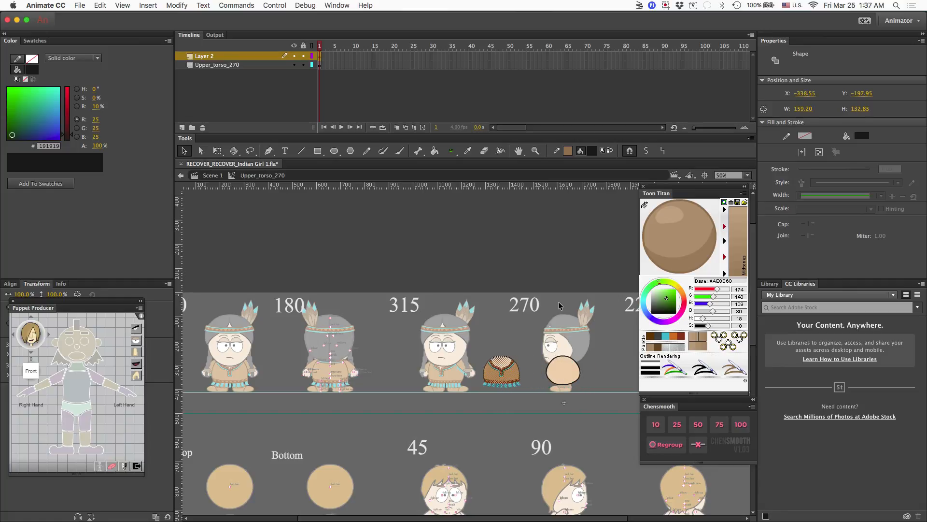
key(shift+Down)
key(shift+Left)
key(shift+Left)
key(shift+Left)
key(shift+Left)
key(shift+Left)
key(shift+Left)
key(shift+Left)
key(shift+Left)
key(shift+Left)
key(shift+Left)
key(shift+Left)
key(shift+Left)
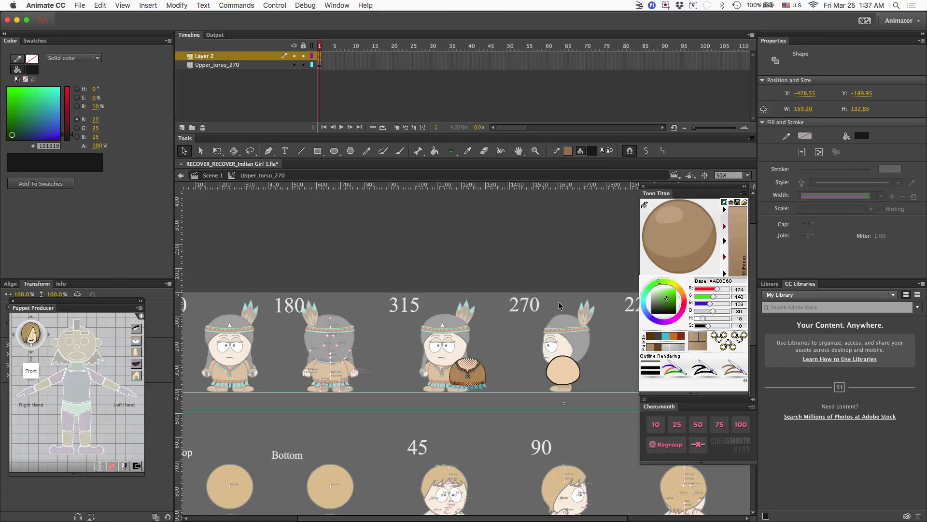
Step: Align the pasted dress with the dress in the 315 view, at about X -564.55, Y -199.95
key(Up)
key(Up)
key(Left)
key(Left)
key(Left)
key(Left)
key(shift+Up)
key(Up)
key(Up)
key(Left)
key(Left)
key(Left)
key(Left)
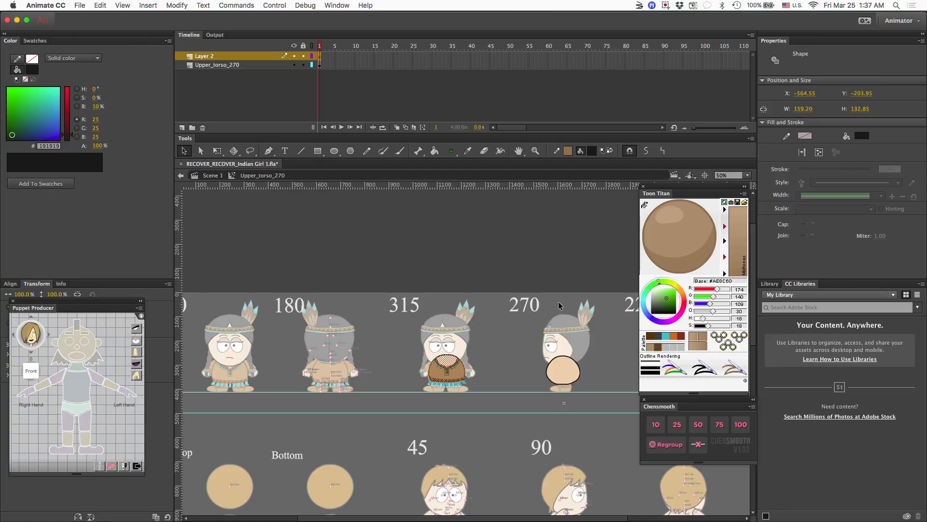
key(Down)
key(Down)
key(Down)
key(Down)
Step: Move the dress horizontally onto the front of the 270 body, to about X -146.55, Y -199.95
key(shift+Right)
key(shift+Right)
key(shift+Right)
key(shift+Right)
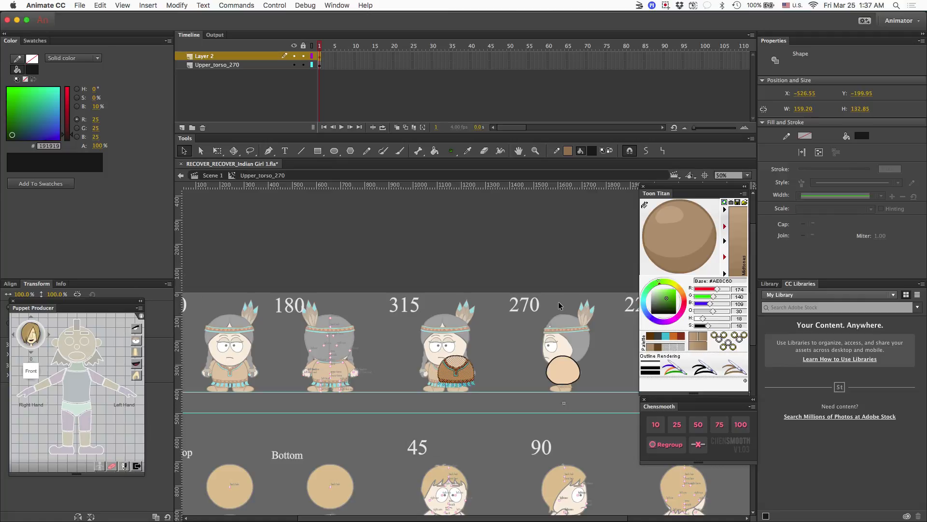
key(shift+Right)
key(shift+Right)
key(shift+Right)
key(shift+Right)
key(shift+Right)
key(shift+Right)
key(shift+Right)
key(shift+Right)
key(shift+Right)
key(shift+Right)
key(shift+Right)
key(shift+Right)
key(shift+Right)
key(shift+Right)
key(shift+Right)
key(shift+Right)
key(shift+Right)
key(shift+Right)
key(shift+Right)
key(shift+Right)
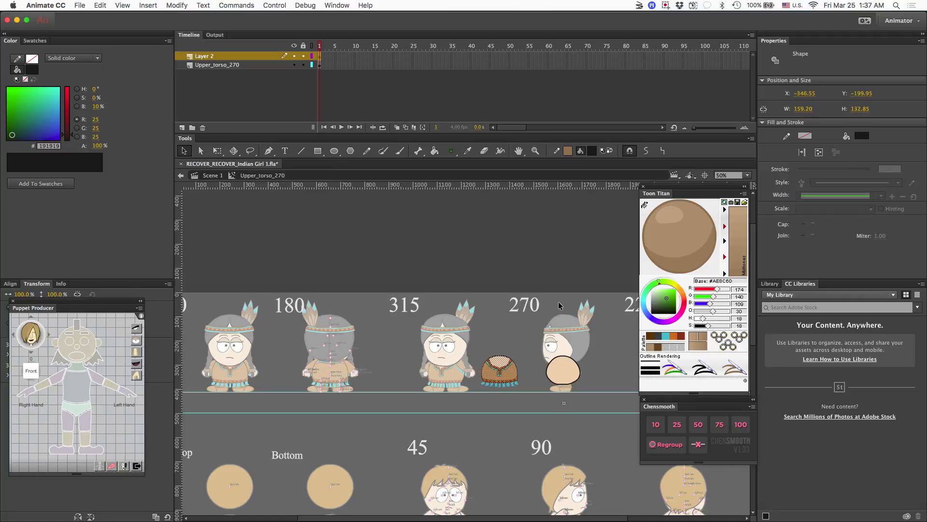
key(shift+Right)
key(shift+Right)
key(shift+Right)
key(shift+Right)
key(shift+Right)
key(shift+Right)
key(shift+Right)
key(shift+Right)
key(shift+Right)
key(shift+Right)
key(shift+Right)
key(shift+Right)
key(shift+Right)
key(shift+Right)
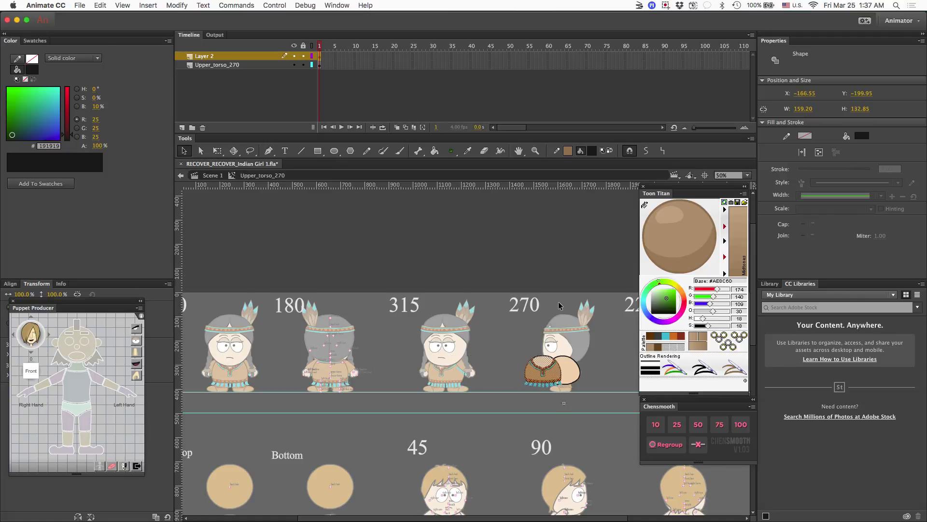
key(shift+Right)
key(shift+Right)
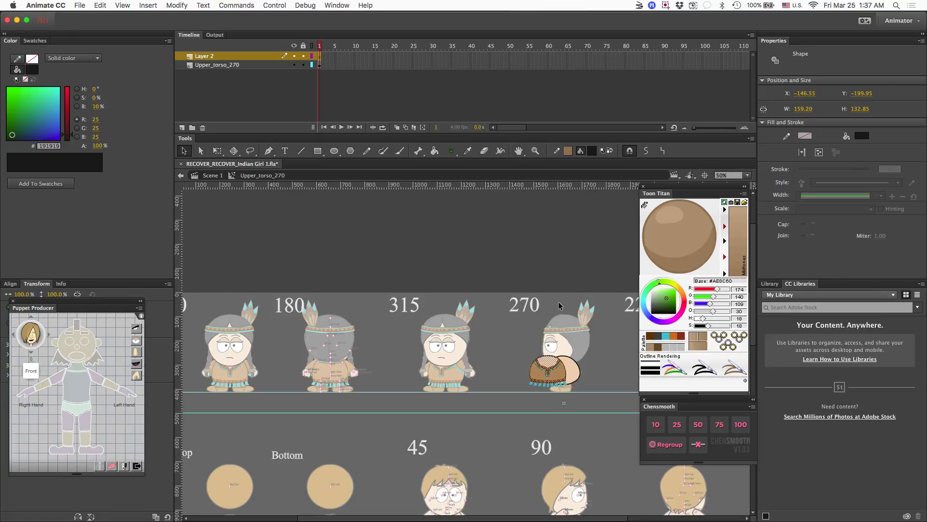
Step: Check the dress against the 270 body in outline view, and lock the Upper_torso_270 layer
key(super+equal)
key(super+equal)
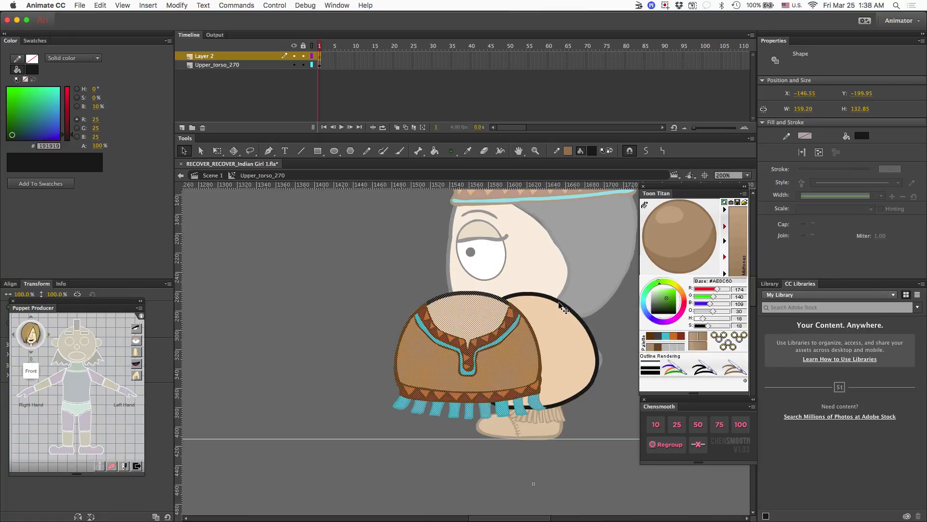
click(314, 42)
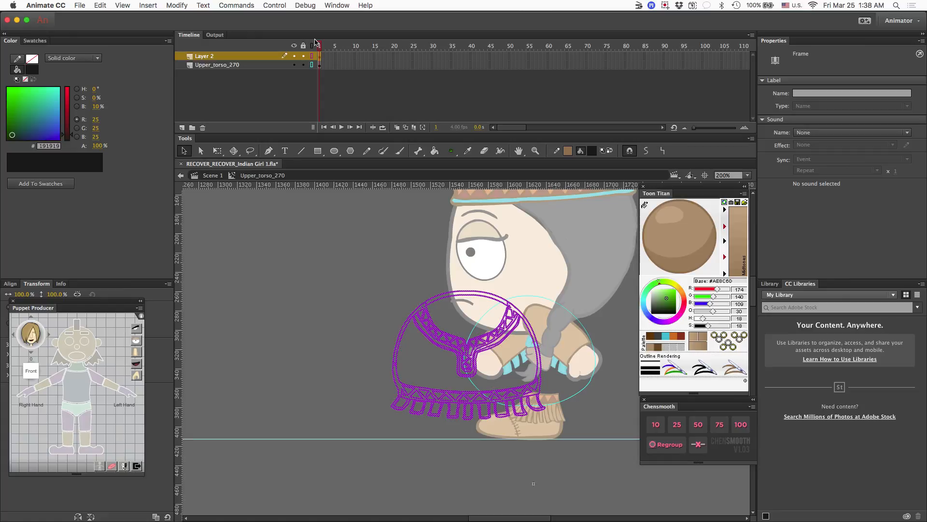
click(313, 47)
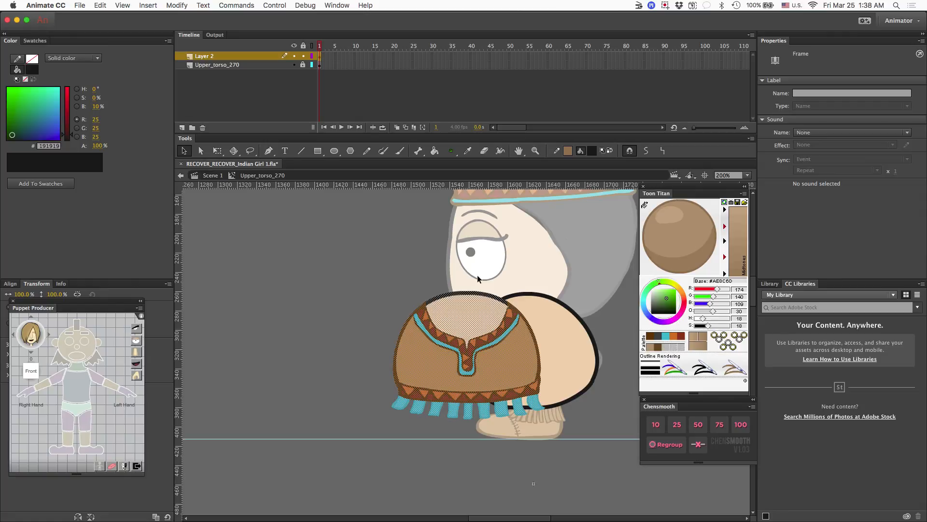
Step: Try cutting off the half of the dress in front of the body along its centre line
key(l)
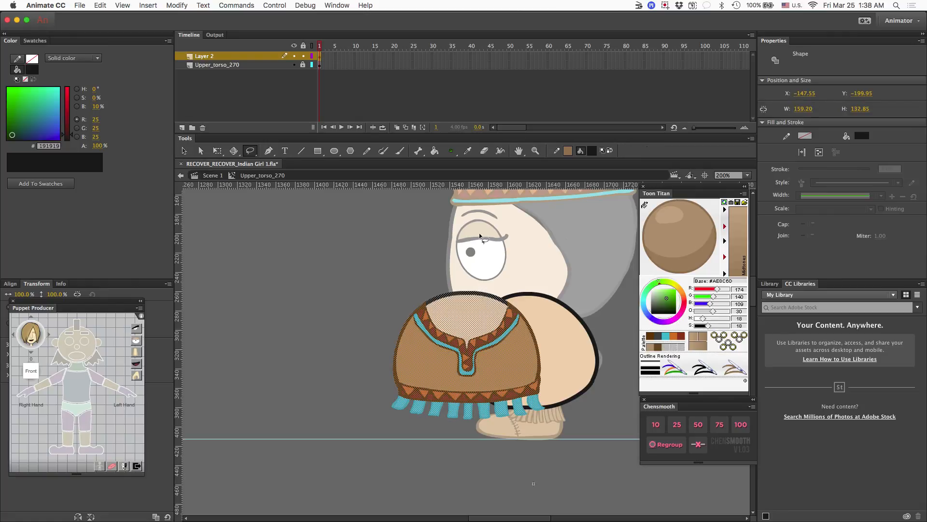
mouse_move(467, 277)
mouse_down()
mouse_move(466, 426)
mouse_move(425, 439)
mouse_move(351, 368)
mouse_move(406, 286)
mouse_move(468, 293)
mouse_up()
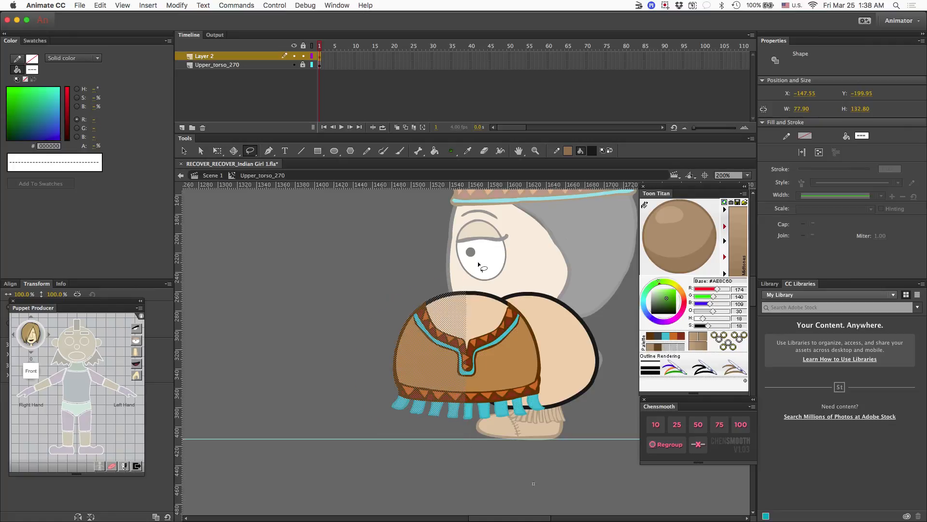
key(Delete)
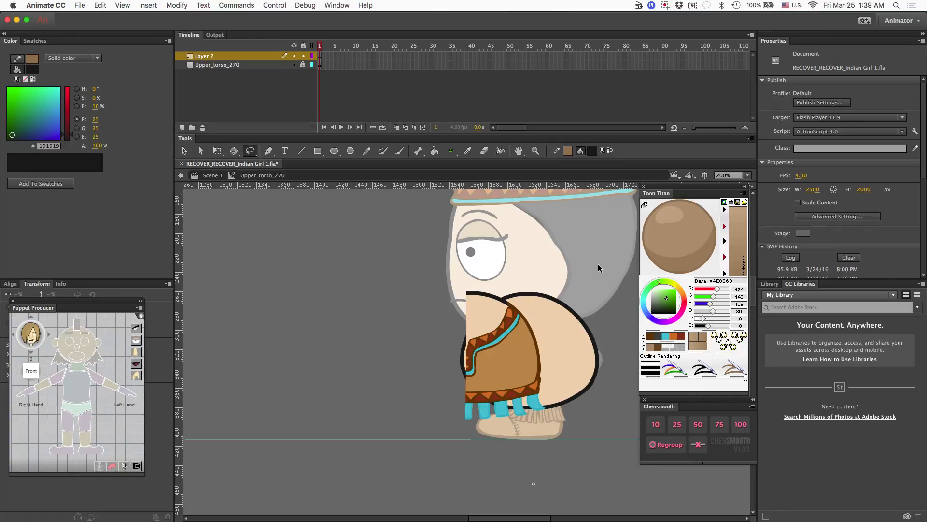
key(super+z)
Step: Lasso and delete the front part of the dress, cutting slightly ahead of the neck slit's centre
click(451, 277)
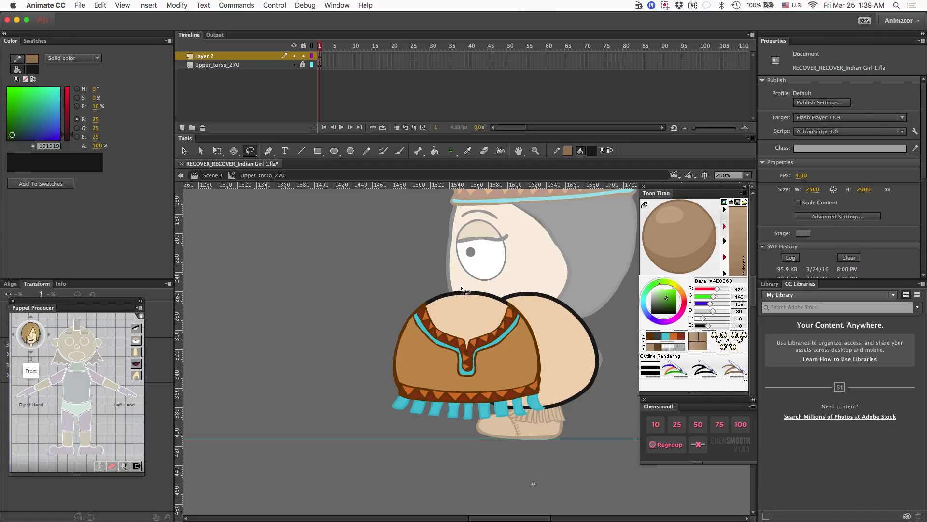
mouse_move(460, 287)
mouse_down()
mouse_move(461, 409)
mouse_move(450, 427)
mouse_move(394, 423)
mouse_move(383, 325)
mouse_move(461, 287)
mouse_up()
key(Delete)
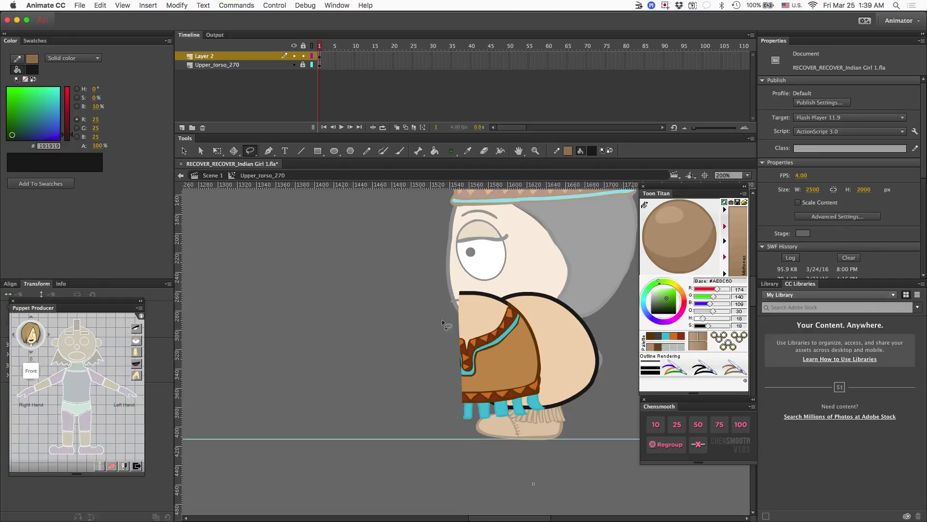
Step: Erase the dress's skin area extending past the upper body outline, using outline view as a guide, and restore the normal display
click(312, 46)
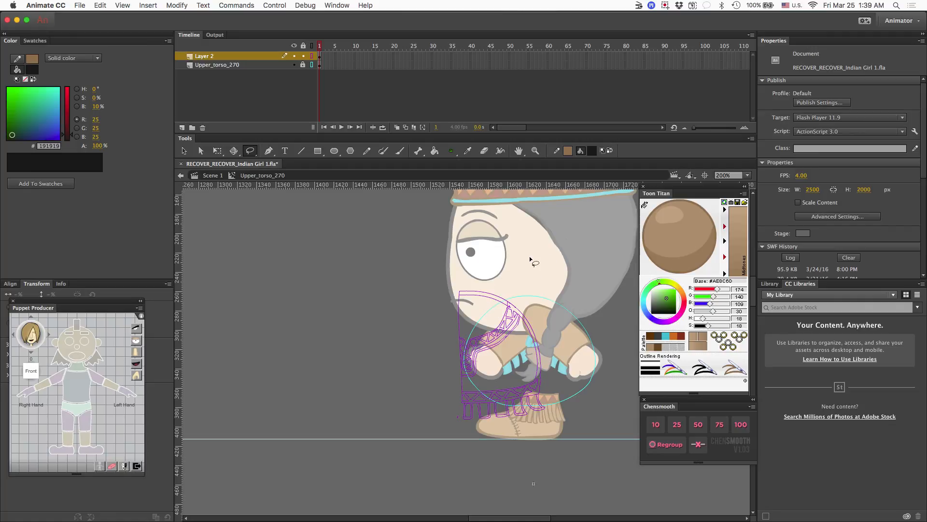
key(e)
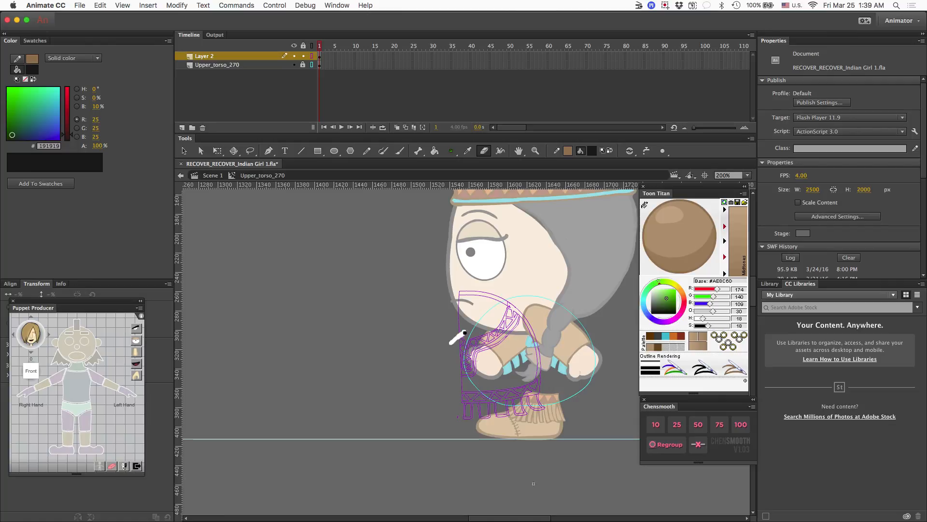
drag(501, 296, 501, 296)
drag(471, 322, 513, 290)
mouse_move(486, 299)
mouse_down()
mouse_move(445, 332)
mouse_move(464, 293)
mouse_move(484, 299)
mouse_move(457, 310)
mouse_move(491, 294)
mouse_up()
key(alt+shift+super+o)
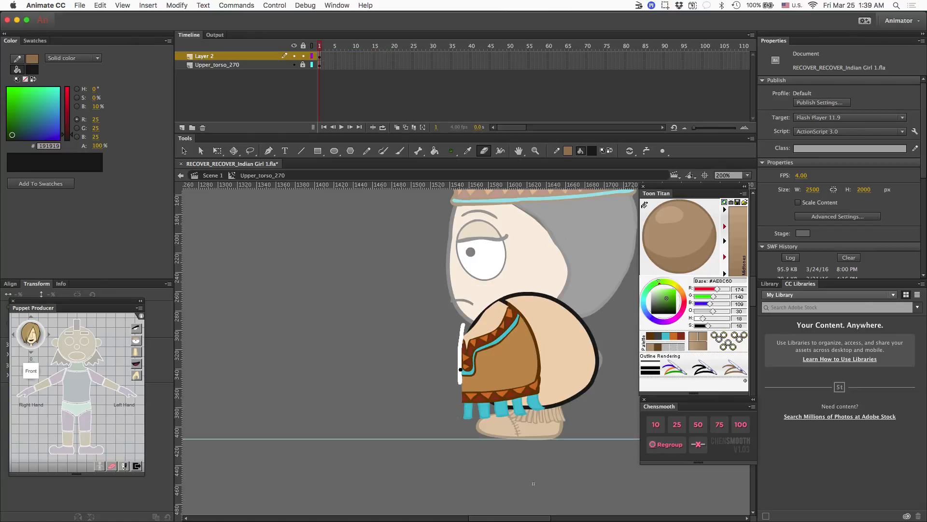
Step: Brush the dress's front edge and the collar's lower edge up to the shoulder in dark brown #613200
key(b)
click(651, 348)
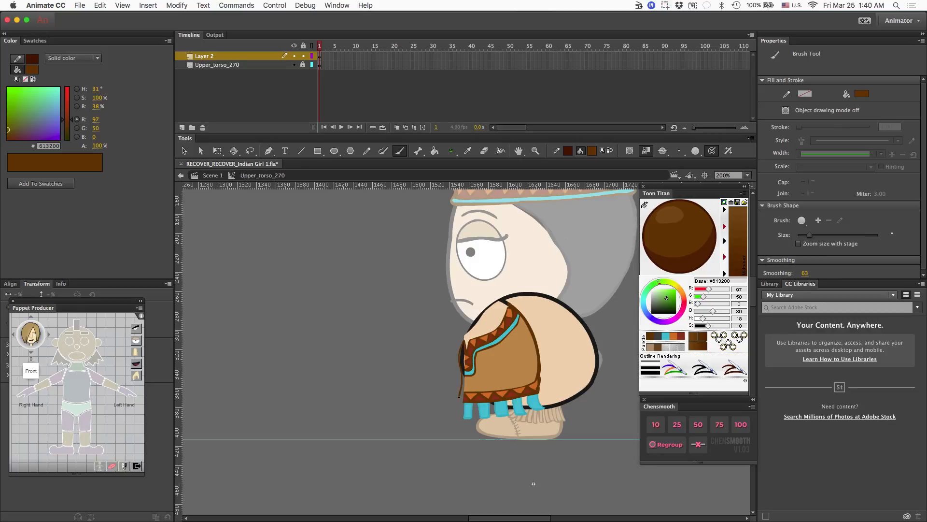
drag(563, 301, 532, 330)
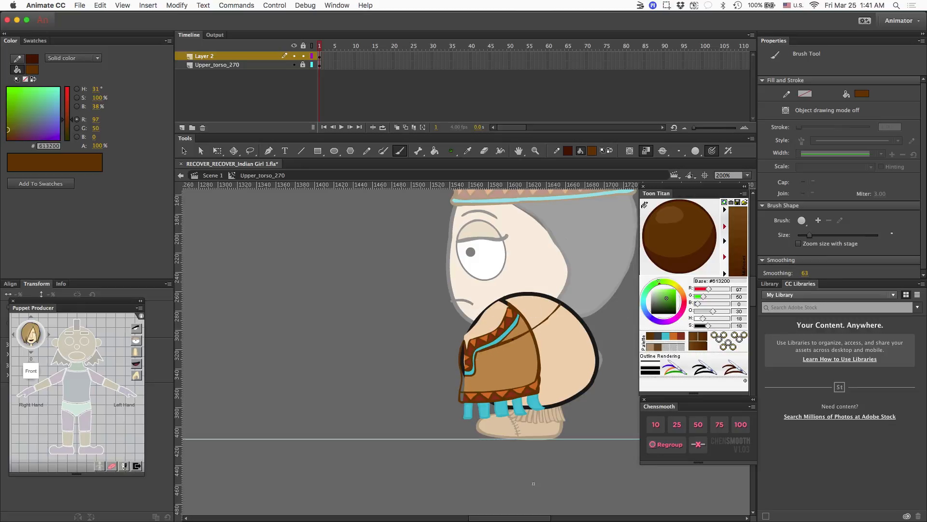
Step: Erase the old collar end and front outline remnants, and brush the collar's upper edge up to the shoulder in dark brown
key(e)
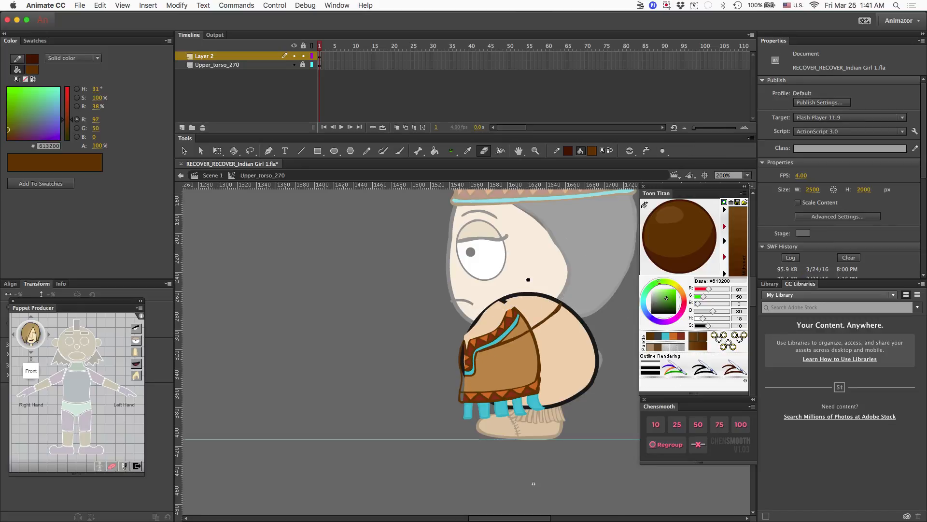
scroll(344, 376, right, 7)
scroll(344, 376, up, 3)
key(b)
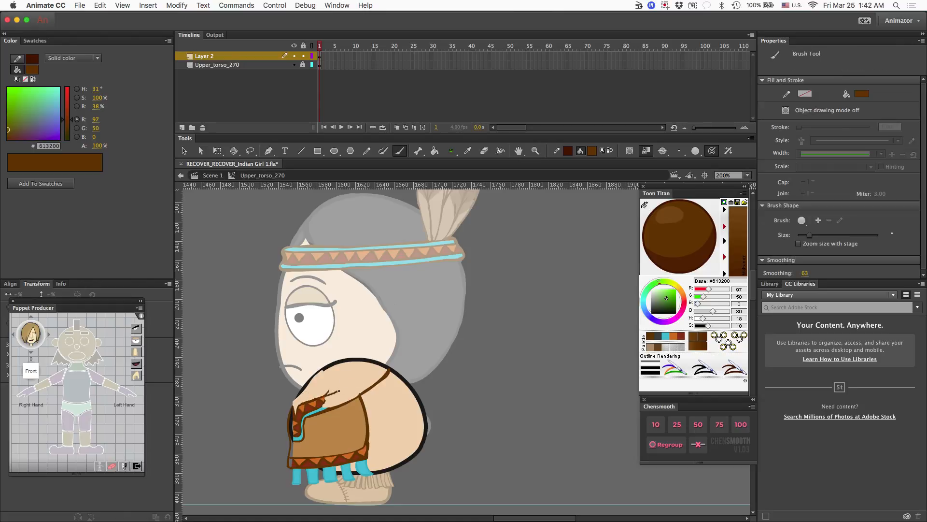
key(super+z)
drag(305, 401, 389, 368)
key(e)
mouse_move(305, 385)
mouse_down()
mouse_move(293, 402)
mouse_move(288, 459)
mouse_up()
key(b)
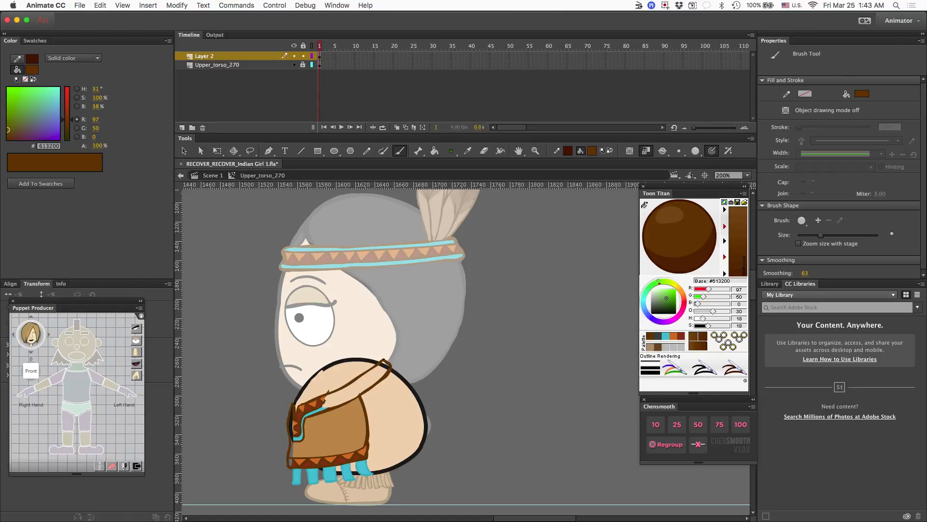
Step: Outline the dress along the back and hem in dark brown, and erase the old side edge inside it
drag(391, 369, 426, 437)
mouse_move(326, 467)
mouse_down()
mouse_move(423, 442)
mouse_move(414, 430)
mouse_move(317, 456)
mouse_move(425, 429)
mouse_up()
key(super+z)
key(e)
drag(361, 397, 364, 443)
mouse_move(329, 414)
mouse_down()
mouse_move(364, 394)
mouse_move(428, 421)
mouse_up()
key(b)
key(super+z)
drag(310, 414, 379, 376)
key(super+z)
Step: Sample the dress's tan colour #BC8348 and fill the extended area across the back of the body
super+click(354, 420)
key(i)
click(435, 363)
click(645, 205)
click(488, 303)
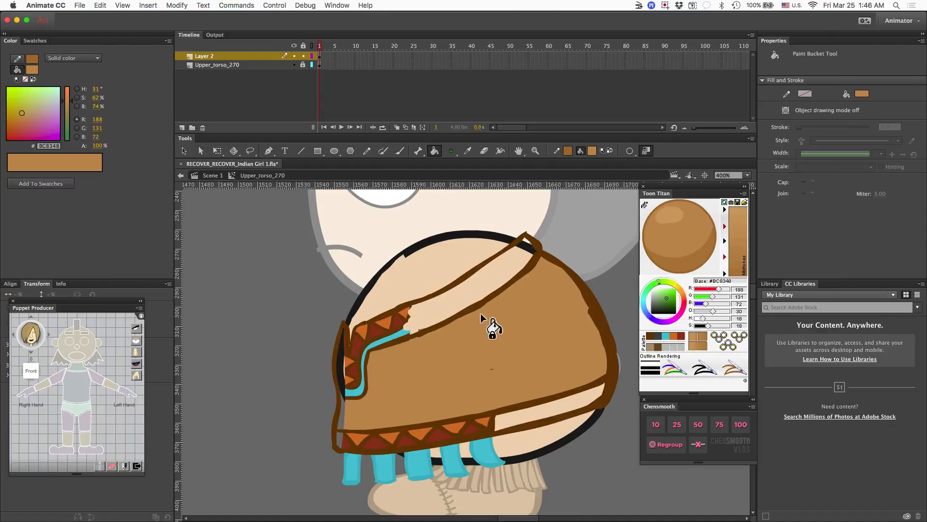
Step: Brush over the dress's front edge beside the collar in dark brown #613200 to cover the black body line
key(b)
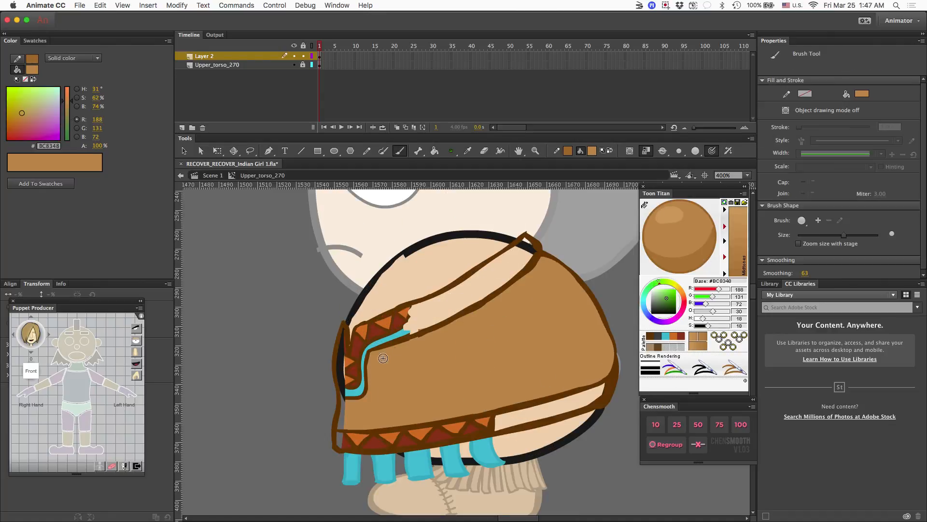
click(651, 339)
drag(341, 333, 342, 385)
key(e)
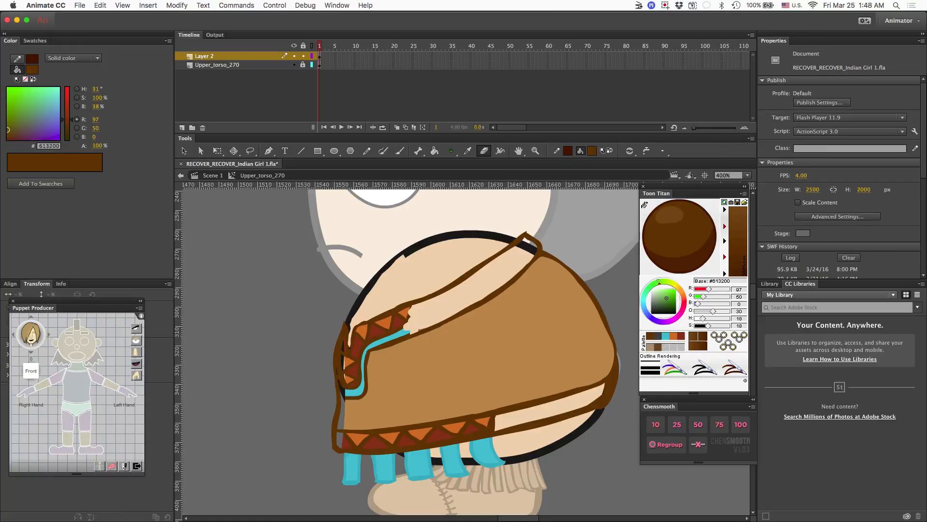
Step: Extend the collar's turquoise trim up to the shoulder with a dark brown edge and the sampled turquoise fill
key(i)
click(349, 392)
click(651, 335)
key(b)
mouse_move(535, 245)
mouse_down()
mouse_move(406, 325)
mouse_move(455, 314)
mouse_move(408, 321)
mouse_move(468, 296)
mouse_up()
key(i)
click(400, 334)
click(429, 322)
click(403, 337)
Step: Brush a dark brown zigzag along the empty collar band up to the shoulder
key(b)
key(e)
key(b)
mouse_move(469, 296)
mouse_down()
mouse_move(502, 253)
mouse_move(531, 247)
mouse_move(532, 235)
mouse_up()
key(e)
Step: Brush a dark brown zigzag along the empty hem band and clean up its back end with the Eraser
key(b)
drag(496, 416, 597, 398)
key(e)
mouse_move(597, 396)
mouse_down()
mouse_move(613, 382)
mouse_move(606, 389)
mouse_up()
drag(612, 402, 600, 409)
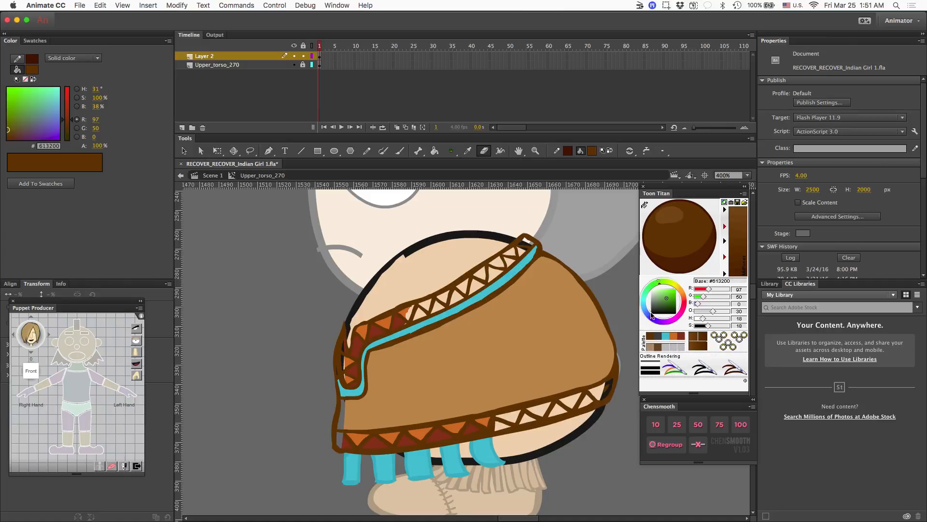
Step: Brush the dress's front edge at the hem, and fill the new hem band's red triangles with #853014
key(b)
drag(343, 432, 339, 447)
click(681, 336)
key(k)
click(531, 420)
click(558, 412)
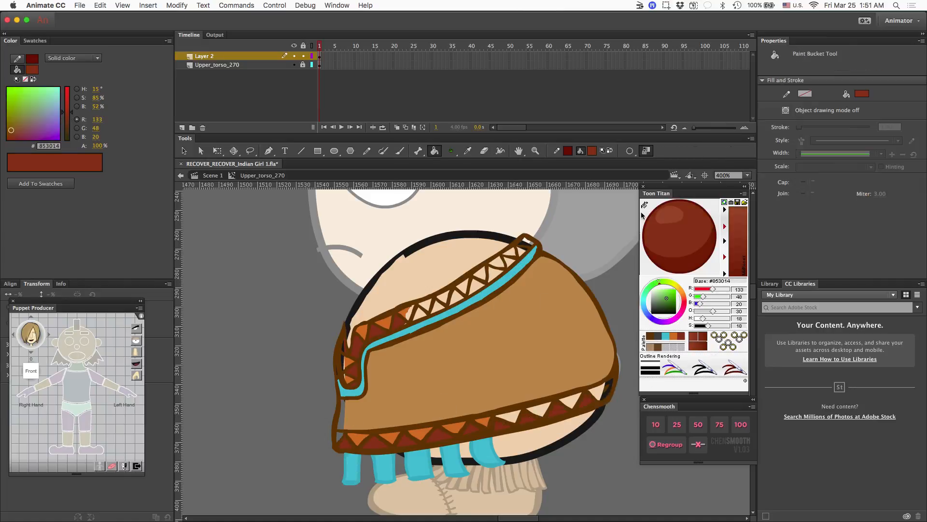
Step: Brush the dark brown edge at the back end of the dress's hem band
click(650, 335)
key(b)
drag(610, 380, 604, 399)
Step: Fill the remaining triangles of the collar and hem bands with the palette's dark red and orange
click(680, 336)
key(k)
click(475, 287)
click(673, 336)
click(511, 416)
click(570, 401)
click(463, 287)
click(539, 249)
key(super+z)
click(681, 336)
Step: Brush the collar's front edge dark brown, and touch up the dress's front with its sampled brown and the palette's orange
key(b)
click(673, 336)
click(650, 335)
mouse_move(347, 326)
mouse_down()
mouse_move(349, 348)
mouse_move(377, 317)
mouse_move(336, 344)
mouse_up()
key(super+1)
key(super+4)
key(i)
click(367, 415)
click(673, 336)
click(356, 438)
Step: Brush the shoulder's dark outline above the collar in #3F3F3F, from the dress's front up to the collar's back end
click(657, 335)
key(i)
key(b)
key(super+z)
drag(346, 324, 405, 253)
mouse_move(357, 300)
mouse_down()
mouse_move(476, 232)
mouse_move(515, 239)
mouse_up()
drag(351, 321, 389, 269)
drag(363, 302, 504, 236)
Step: Hide the Upper_torso_270 layer, and refine the bare shoulder above the collar with the dark outline and the sampled skin fill #F1CDAC
click(294, 65)
mouse_move(381, 271)
mouse_down()
mouse_move(435, 239)
mouse_move(513, 238)
mouse_up()
drag(428, 241, 510, 240)
key(i)
click(404, 278)
click(444, 270)
key(b)
drag(349, 332, 385, 274)
drag(368, 290, 470, 235)
drag(389, 268, 503, 240)
drag(470, 234, 497, 240)
Step: Smooth the shoulder outline with the 10 setting and erase the excess paint around the shoulder
key(v)
click(455, 232)
click(656, 424)
key(e)
mouse_move(372, 277)
mouse_down()
mouse_move(455, 229)
mouse_move(433, 235)
mouse_move(484, 230)
mouse_up()
mouse_move(349, 308)
mouse_down()
mouse_move(347, 317)
mouse_move(487, 286)
mouse_up()
key(b)
key(super+minus)
key(e)
key(l)
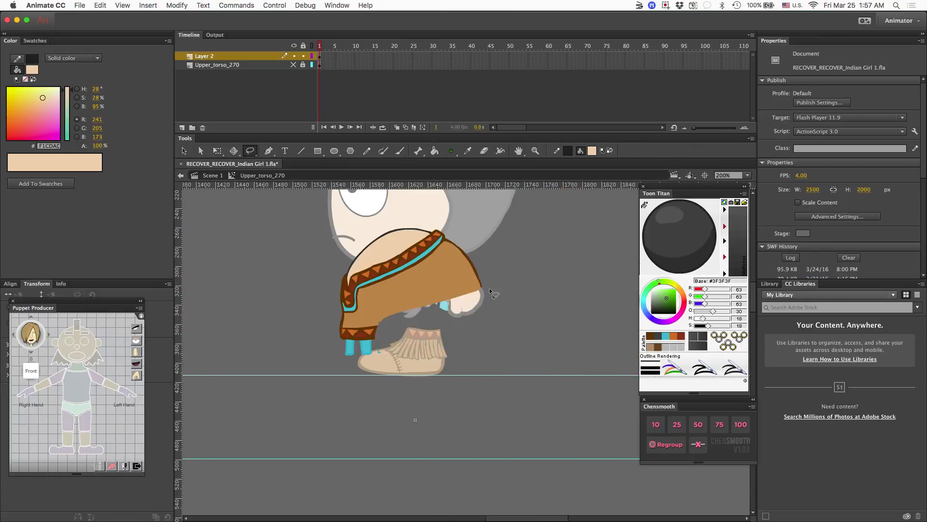
Step: Show the Upper_torso_270 layer and brush the dress's lower back and hem edges in dark brown
click(293, 65)
key(b)
click(650, 336)
mouse_move(376, 340)
mouse_down()
mouse_move(485, 327)
mouse_move(479, 280)
mouse_up()
drag(344, 329, 482, 321)
Step: Fill the dress's redrawn lower part with its sampled brown, and erase the excess below the hem
key(i)
click(445, 290)
click(446, 314)
key(e)
mouse_move(381, 351)
mouse_down()
mouse_move(346, 340)
mouse_move(477, 323)
mouse_up()
Step: Brush the redrawn hem band's dark brown zigzag, and fill its triangles with orange and dark red
key(b)
click(650, 336)
key(k)
click(673, 336)
click(681, 336)
Step: Brush a row of turquoise fringe strands below the hem, from the dress's front to its back
click(665, 336)
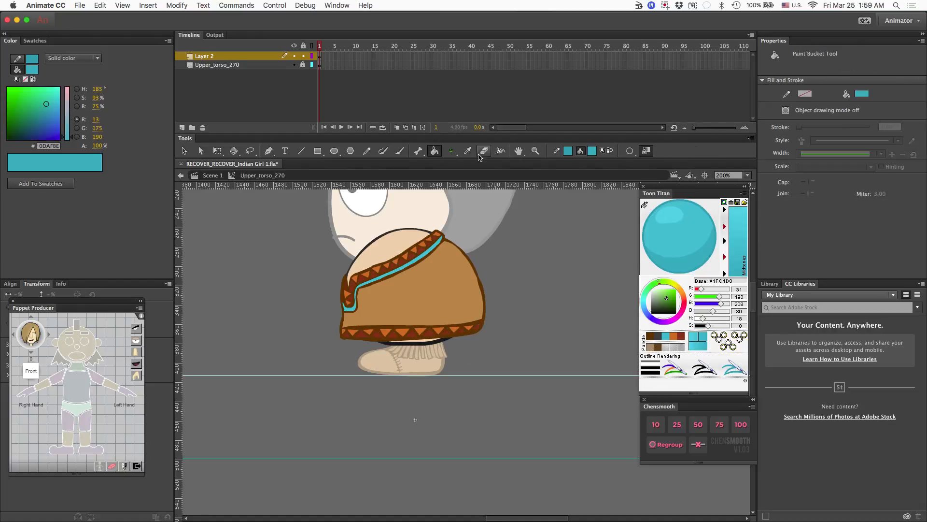
click(400, 150)
click(662, 151)
drag(341, 339, 338, 349)
drag(493, 185, 496, 357)
key(super+z)
drag(337, 338, 344, 339)
drag(354, 340, 361, 341)
mouse_move(372, 341)
mouse_down()
mouse_move(369, 354)
mouse_move(378, 340)
mouse_up()
drag(387, 341, 392, 341)
drag(401, 341, 428, 340)
mouse_move(437, 341)
mouse_down()
mouse_move(478, 333)
mouse_move(489, 343)
mouse_up()
drag(450, 371, 475, 363)
key(super+z)
key(super+z)
key(super+z)
Step: Fill the fringe strands below the hem with the lighter turquoise #1FC1D0
click(680, 237)
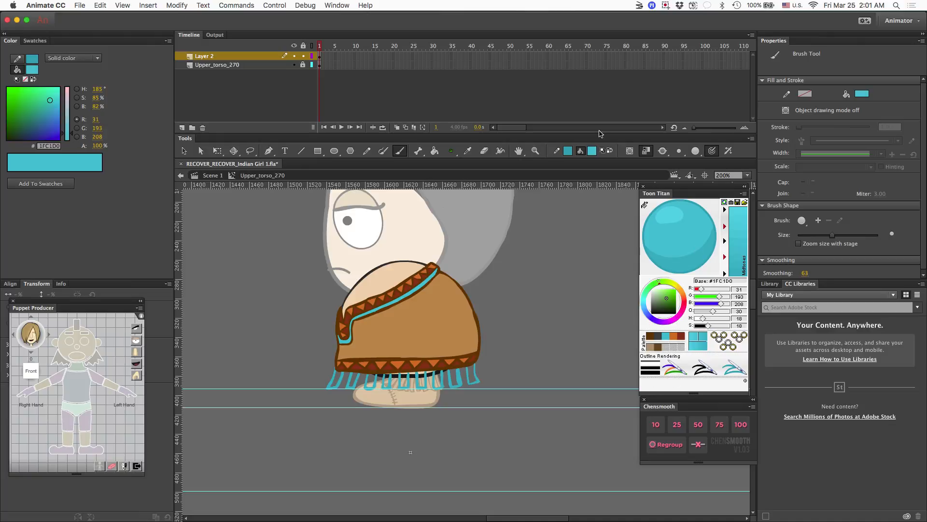
key(k)
click(335, 380)
click(353, 380)
click(371, 380)
click(388, 380)
click(455, 380)
click(473, 376)
Step: Leave the Upper_torso_270 symbol and return to the main scene with all the puppet views
key(super+minus)
key(super+minus)
key(v)
double_click(522, 326)
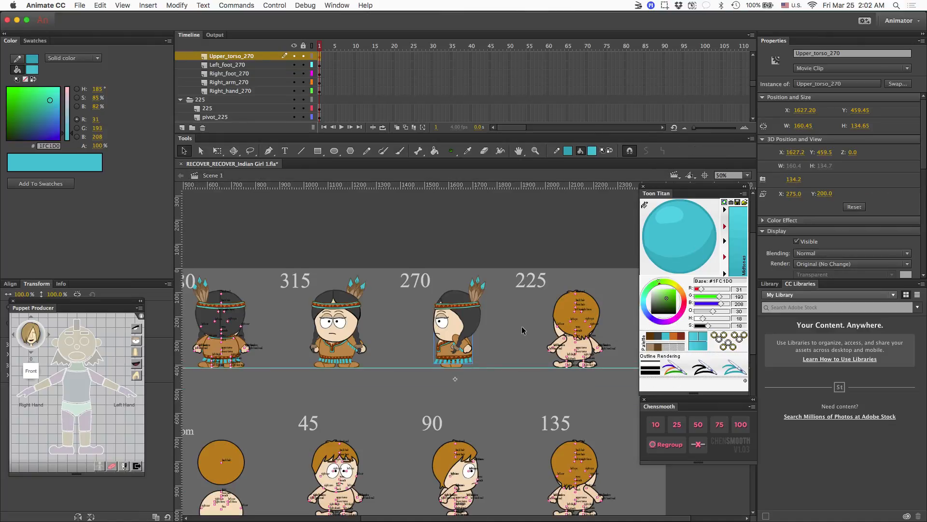